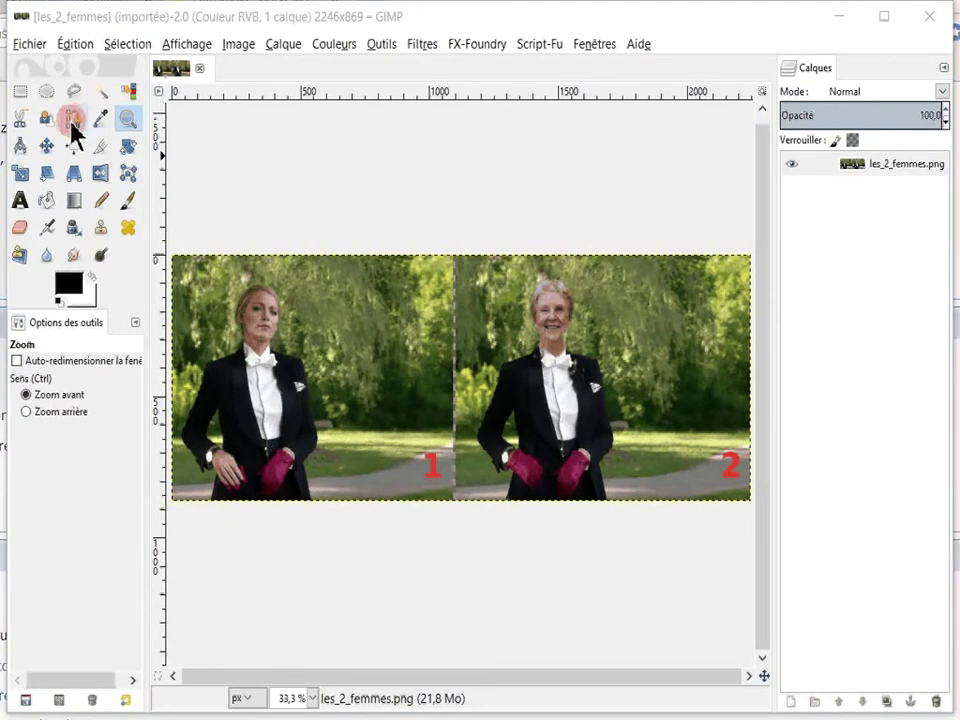
Load femme elegante.jpg from the Fichier > Ouvrir browser as a second image
left_click(34, 45)
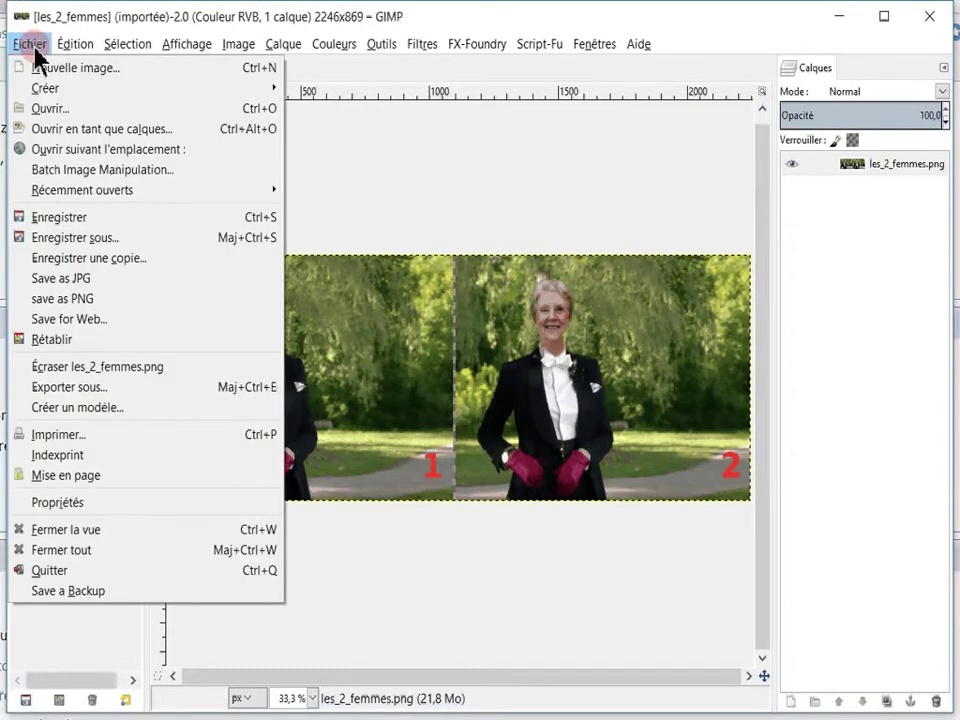
left_click(55, 108)
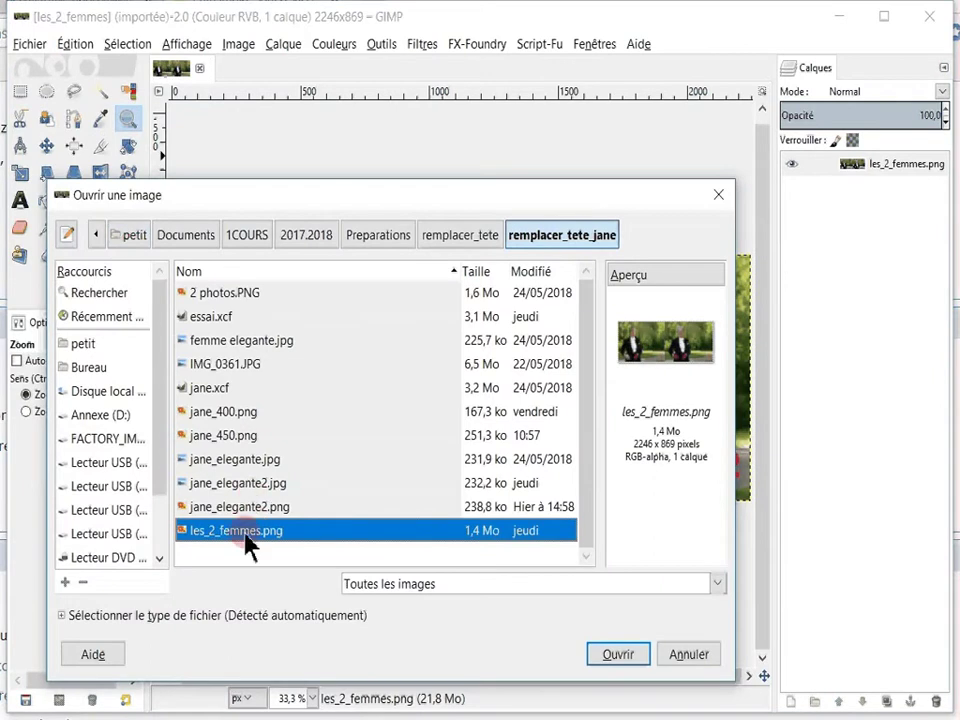
left_click(230, 342)
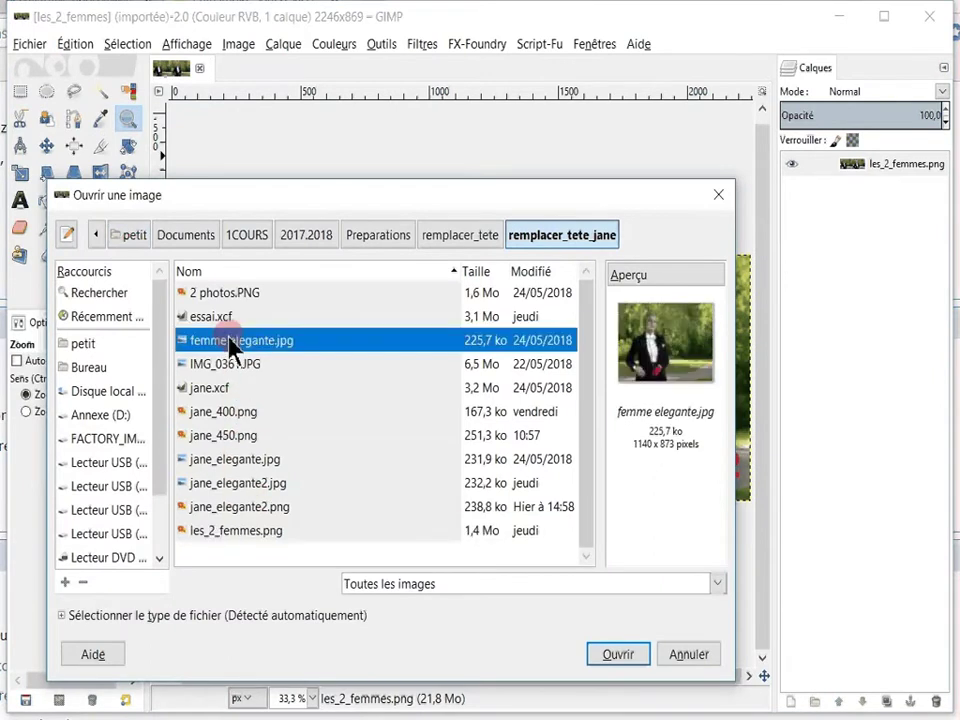
left_click(616, 656)
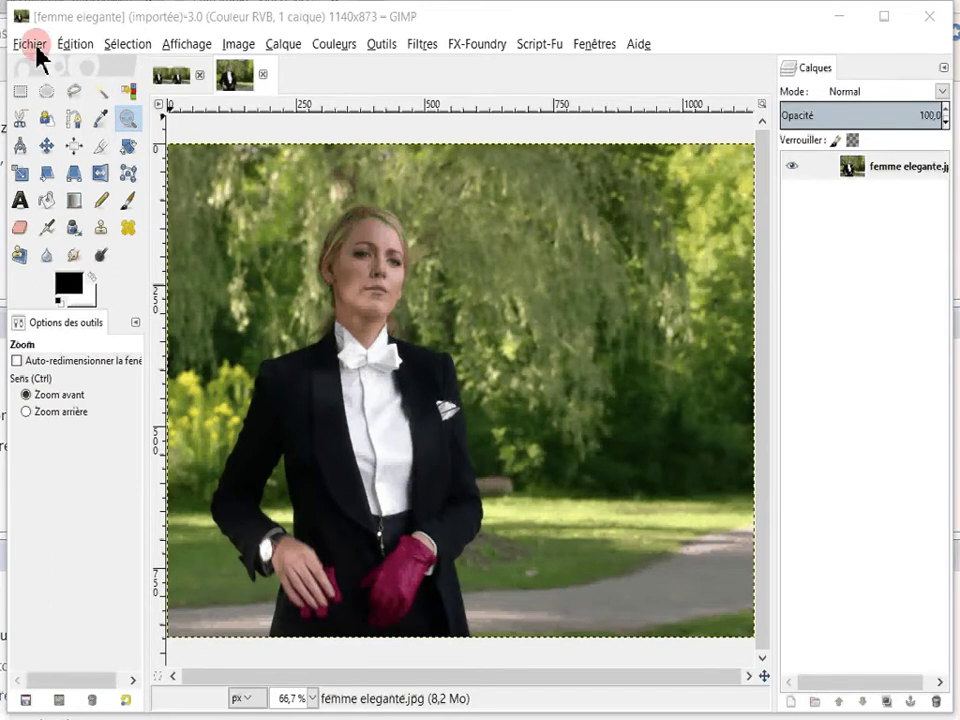
Open IMG_0361.JPG as a third image and zoom out to fit the portrait
left_click(36, 47)
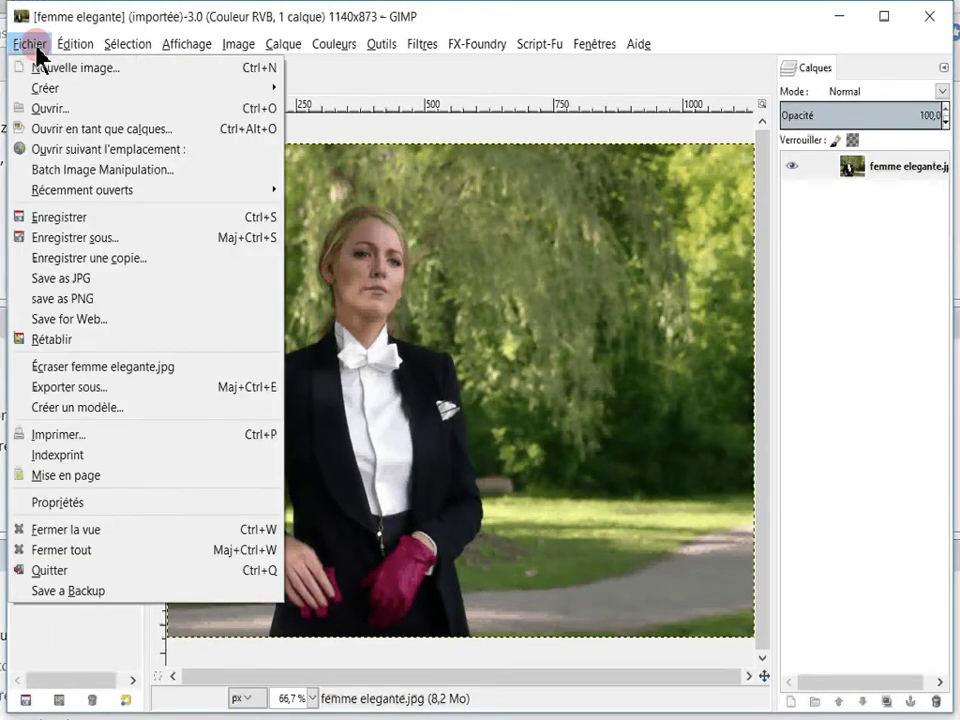
left_click(71, 110)
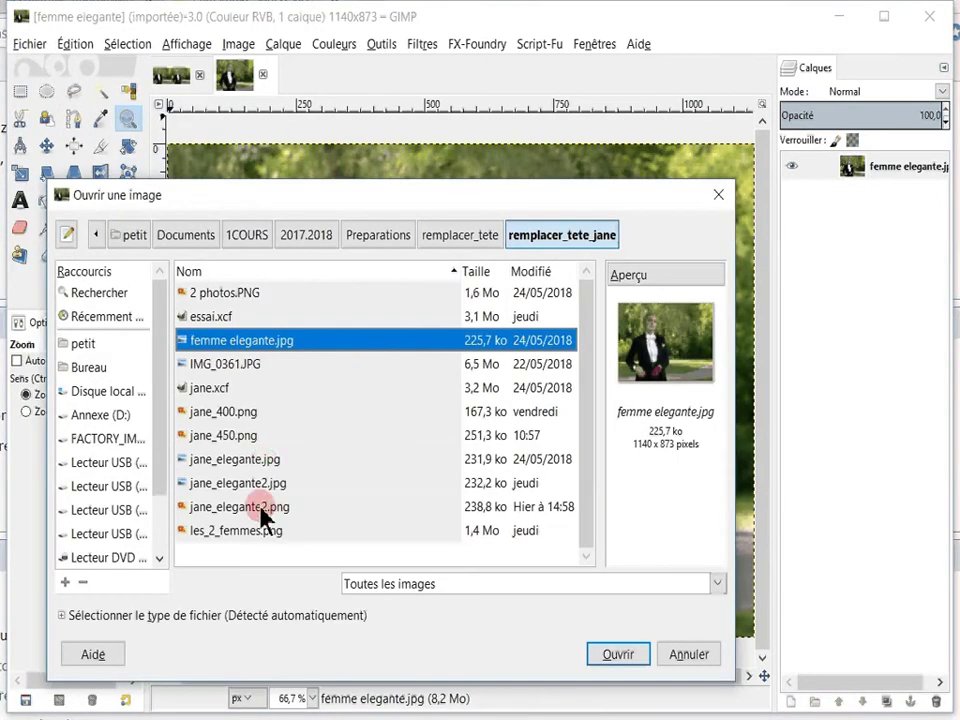
left_click(236, 366)
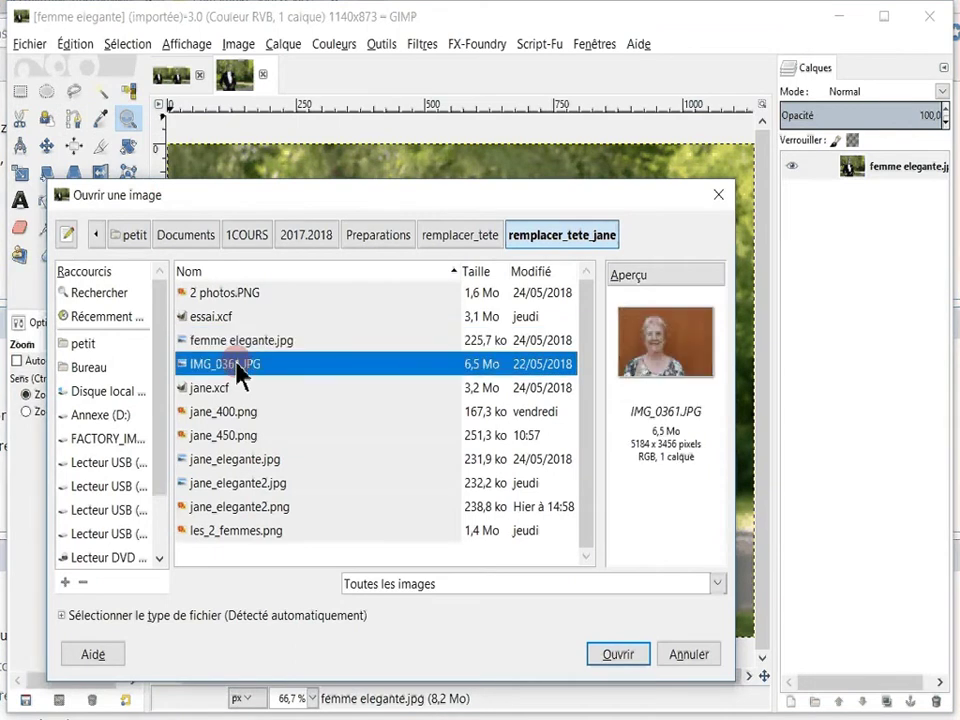
left_click(620, 655)
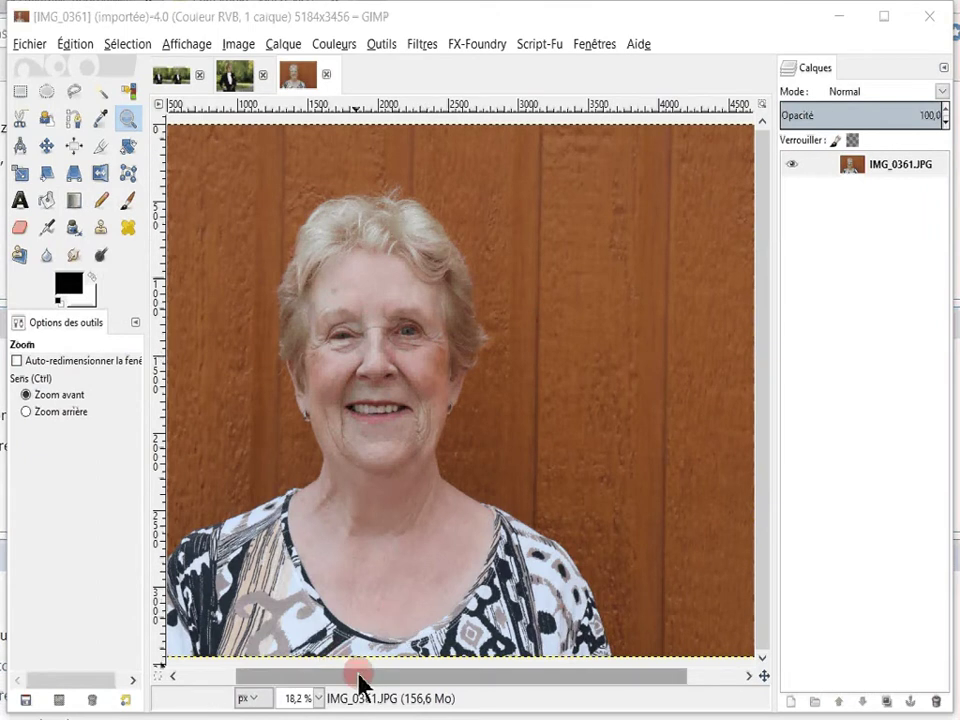
left_click_drag(362, 685, 294, 686)
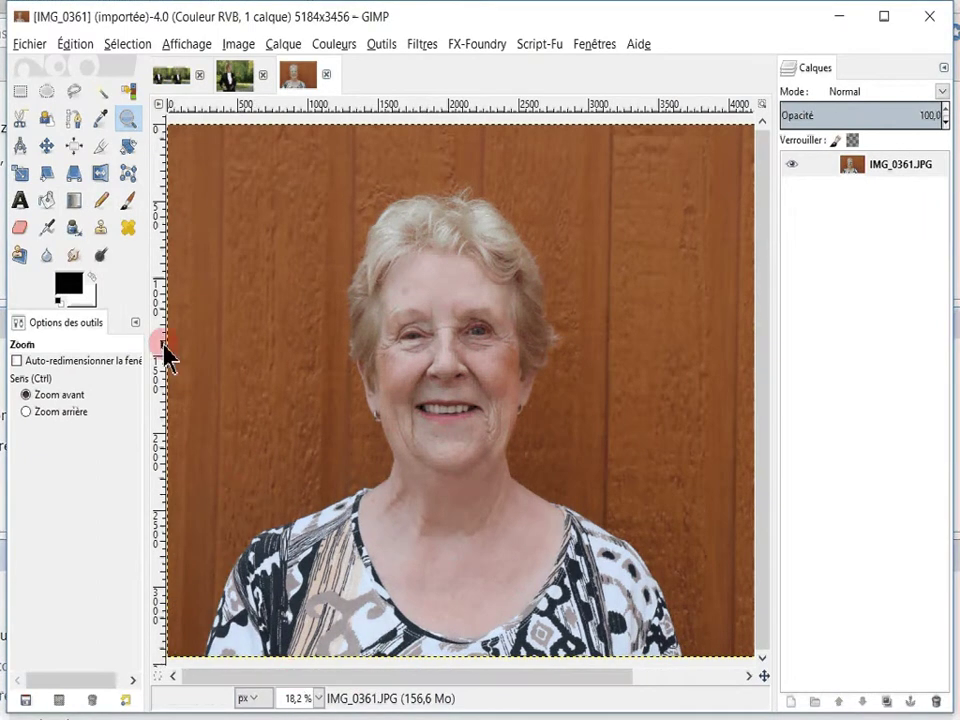
key("minus")
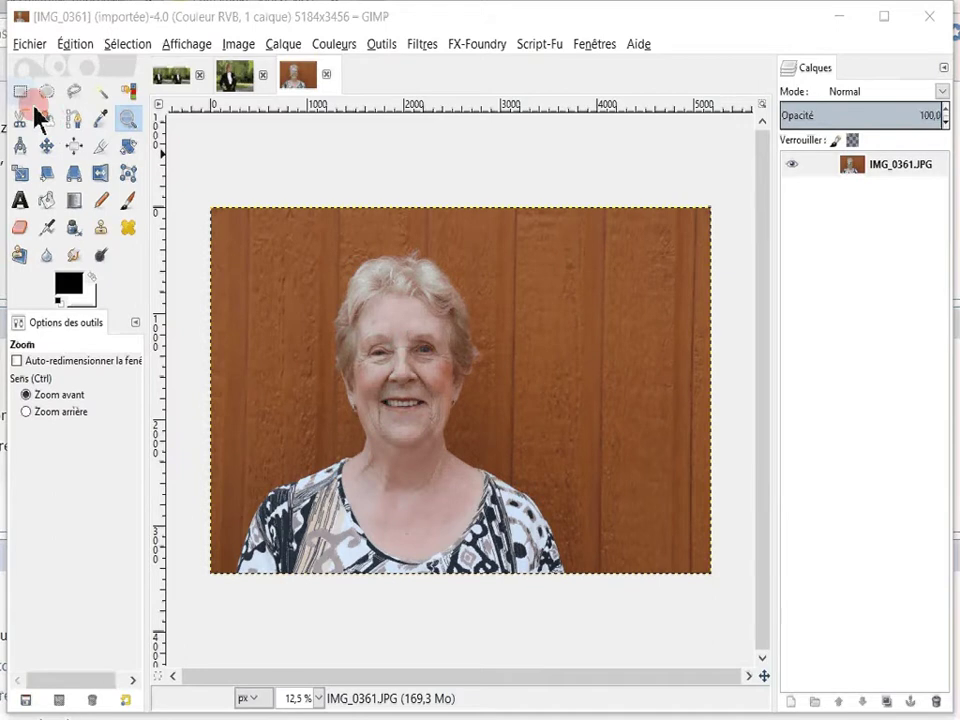
Crop the portrait to 3704×3296 around the older woman
left_click(103, 147)
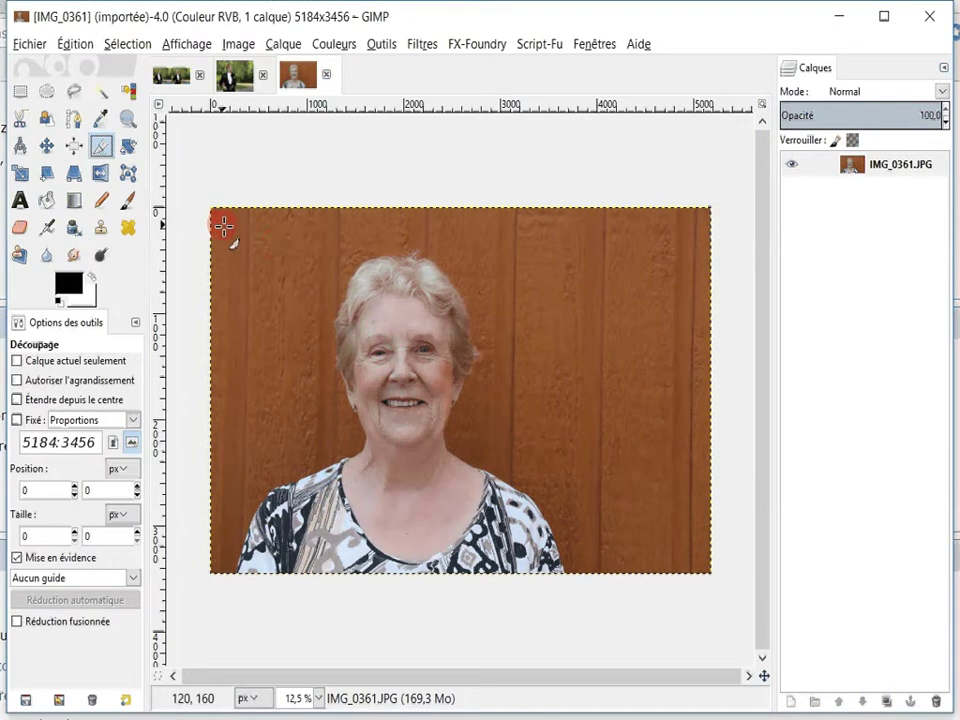
mouse_move(222, 224)
left_mouse_down()
mouse_move(555, 471)
mouse_move(582, 586)
left_mouse_up()
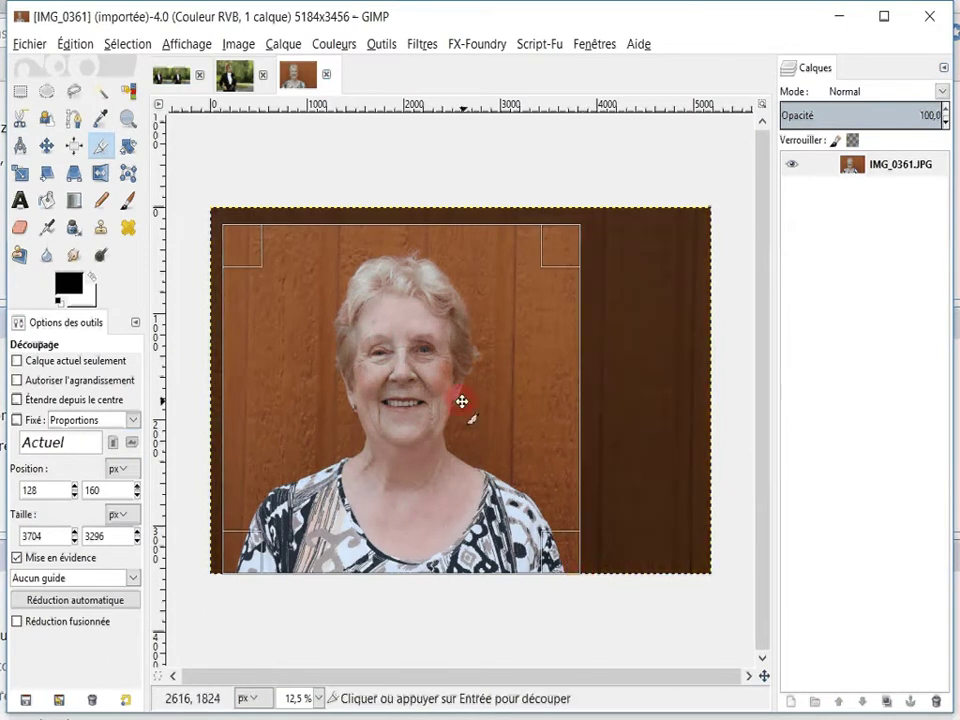
left_click(409, 368)
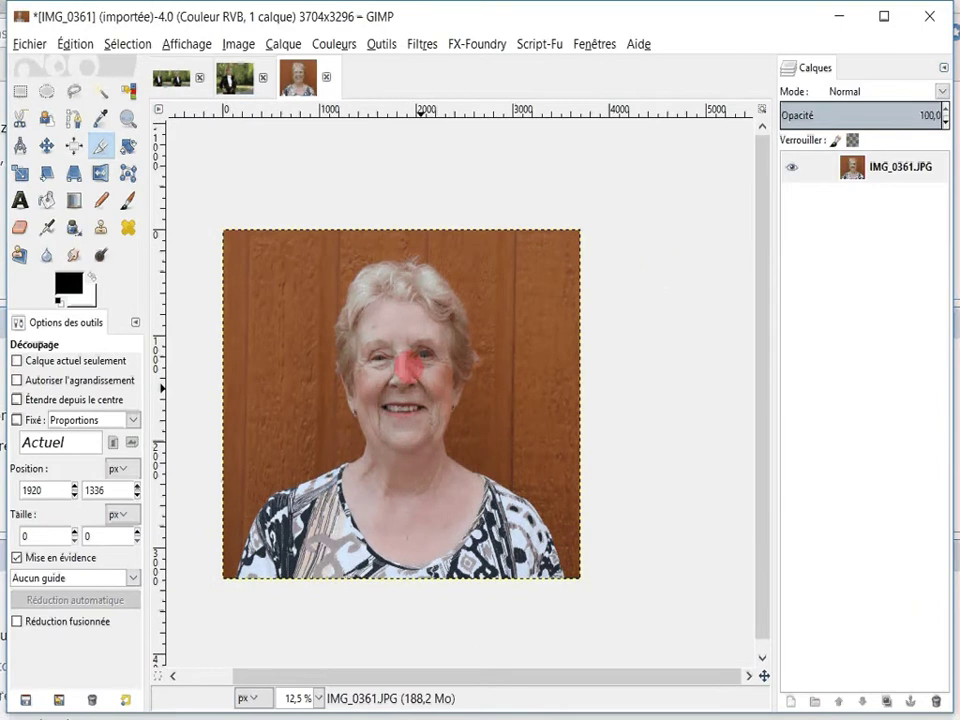
Add an alpha channel to the cropped portrait layer
left_click(880, 170)
right_click(880, 170)
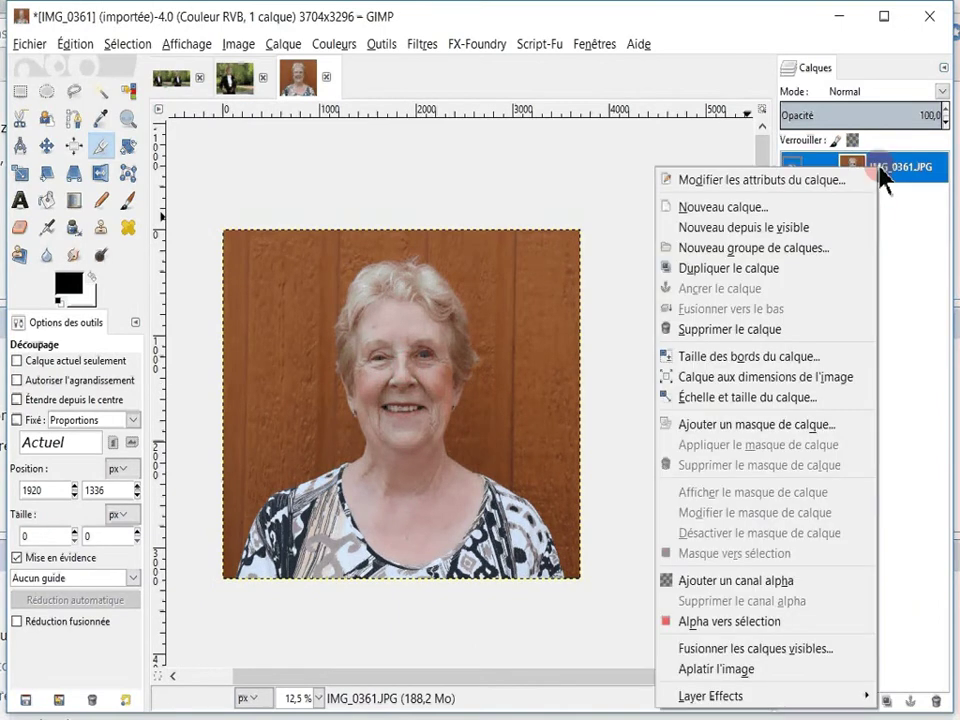
left_click(747, 585)
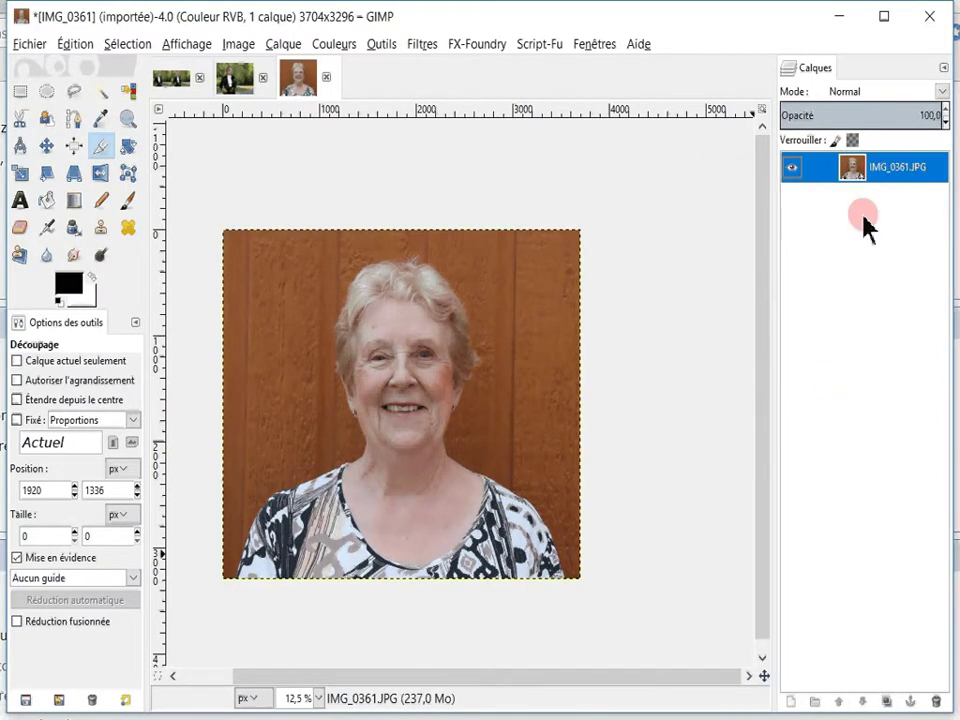
Duplicate the layer as Copie de IMG_0361 and hide the original IMG_0361.JPG layer
right_click(888, 180)
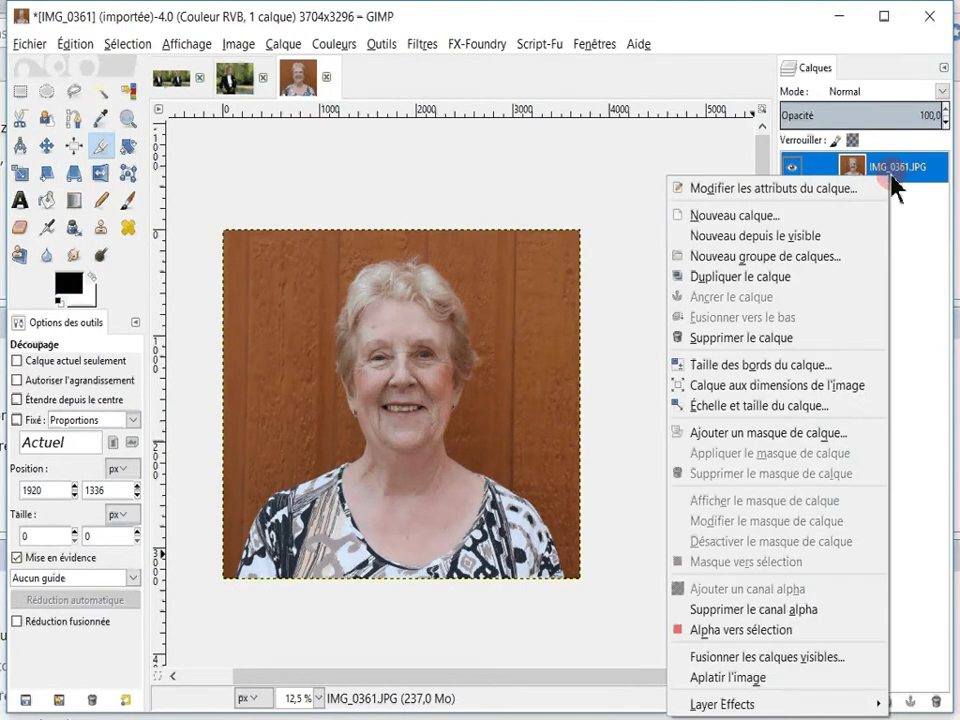
left_click(750, 281)
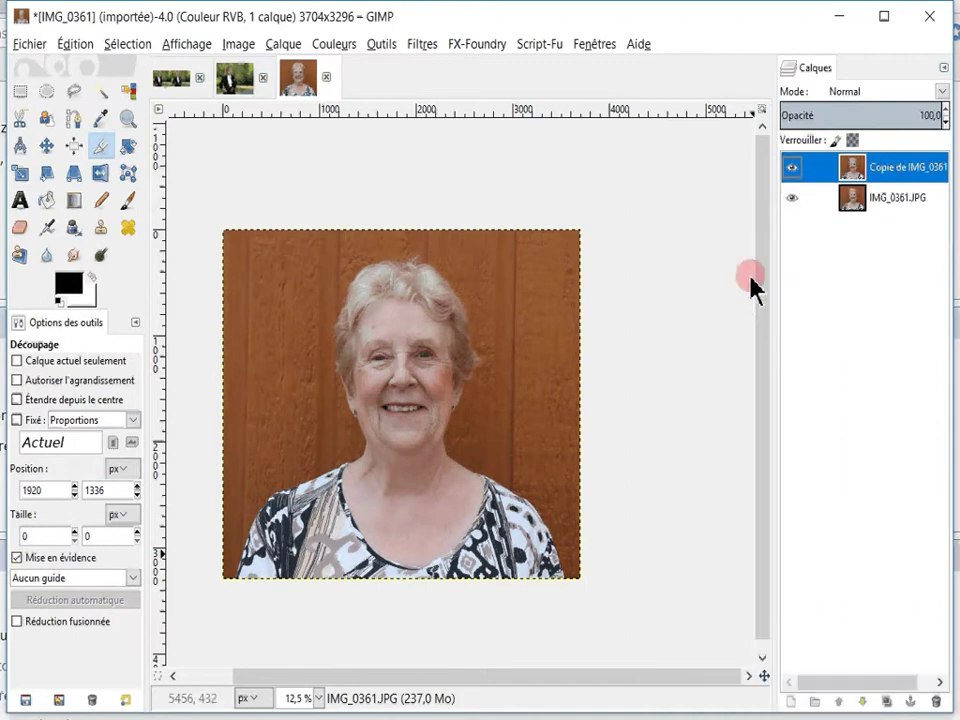
left_click(791, 199)
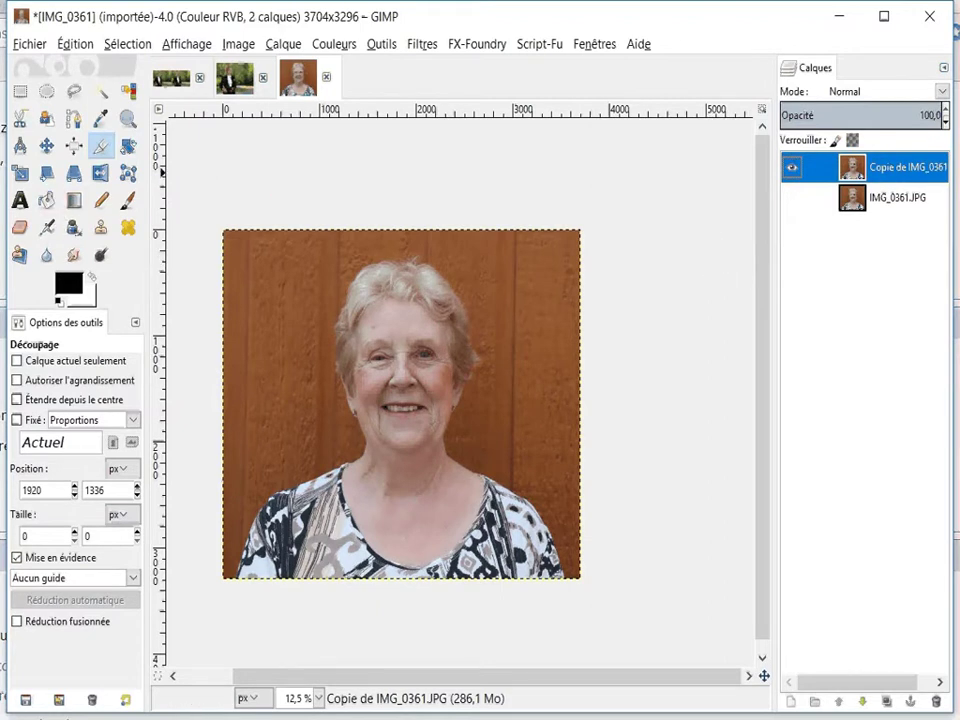
left_click(393, 336)
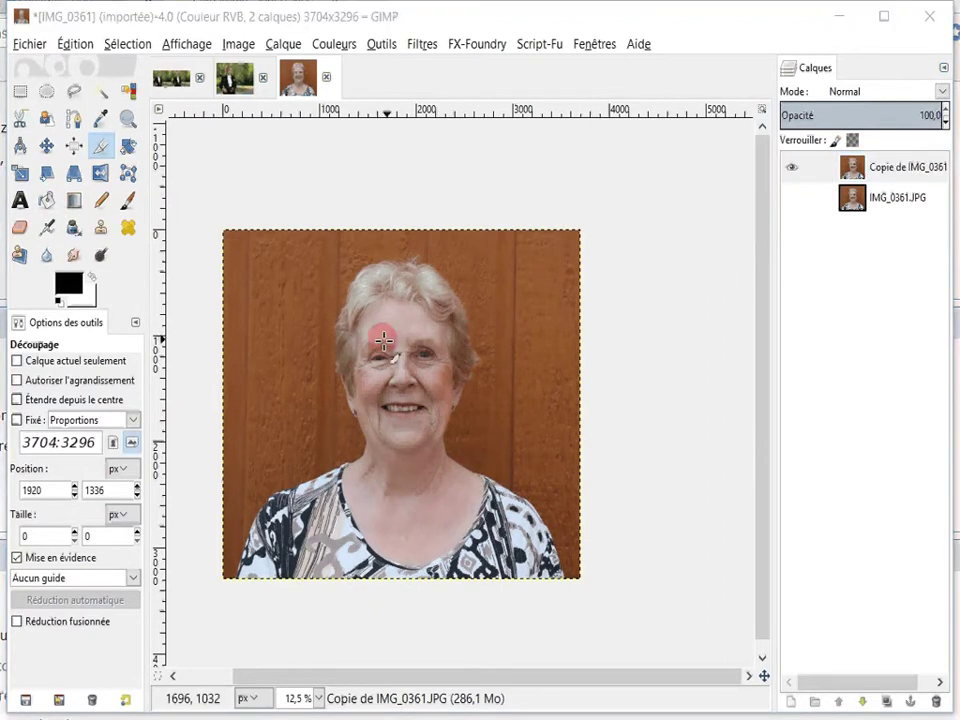
left_click(528, 310)
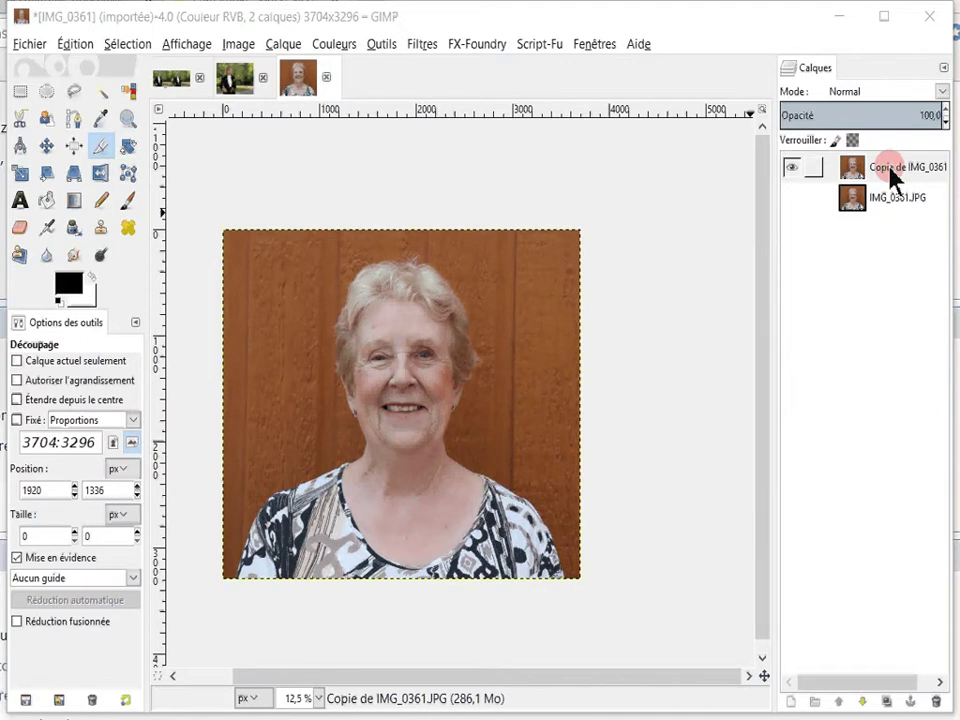
Add a layer mask to the copy initialised from a greyscale copy of the layer
right_click(890, 170)
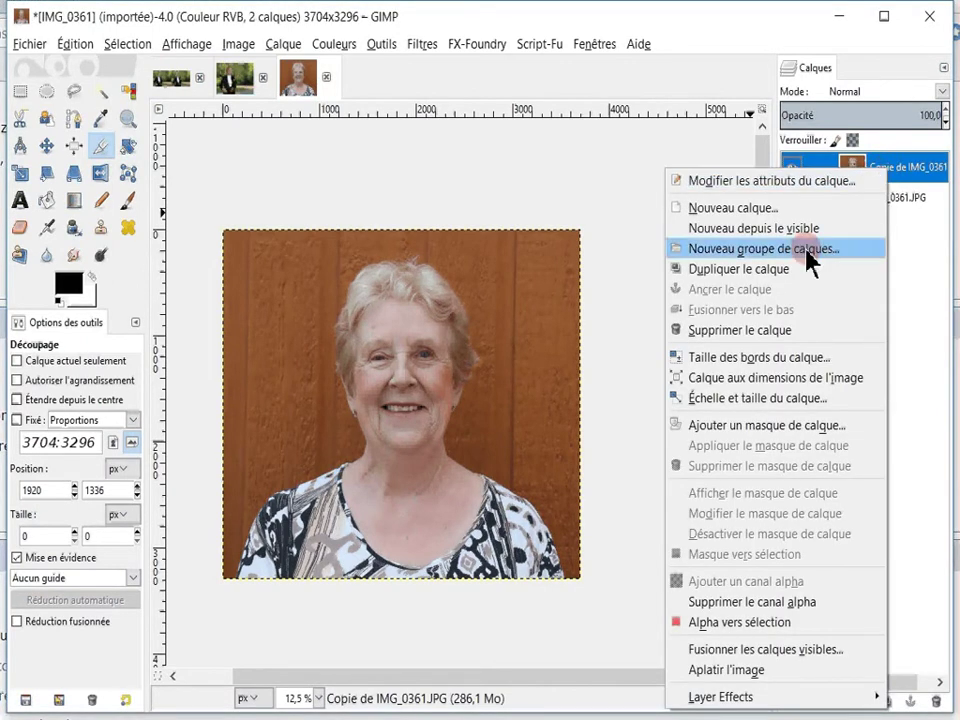
left_click(753, 432)
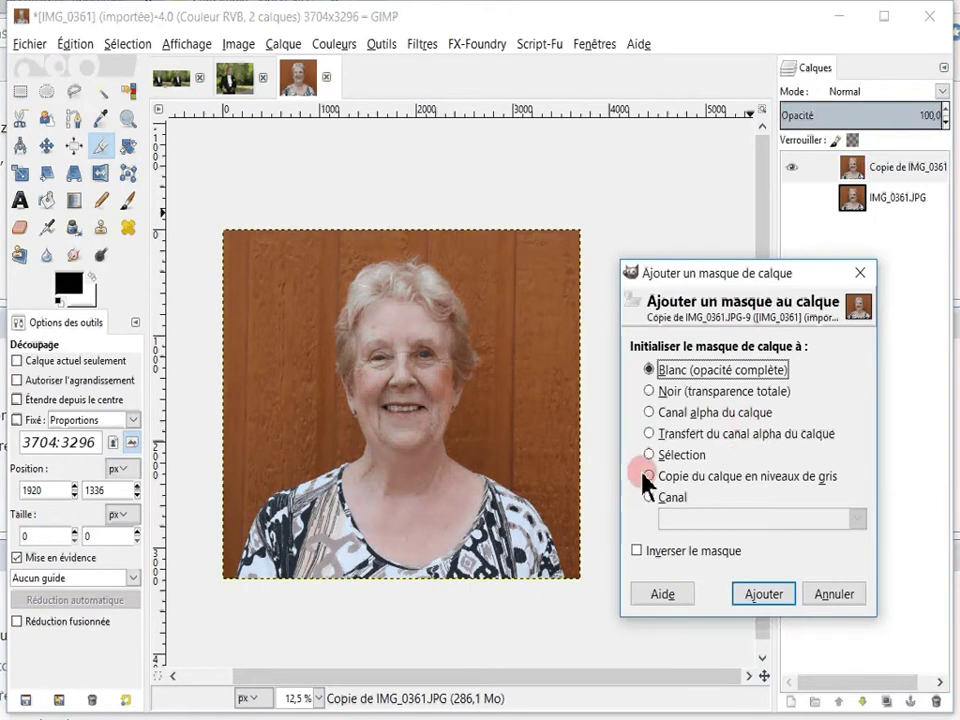
left_click(645, 477)
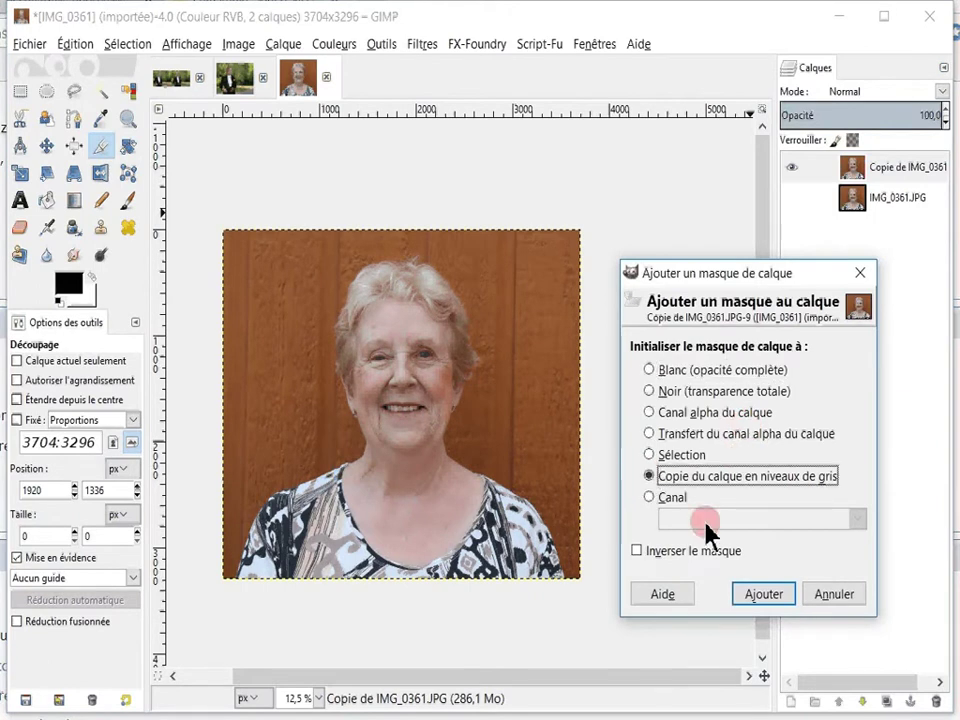
left_click(760, 596)
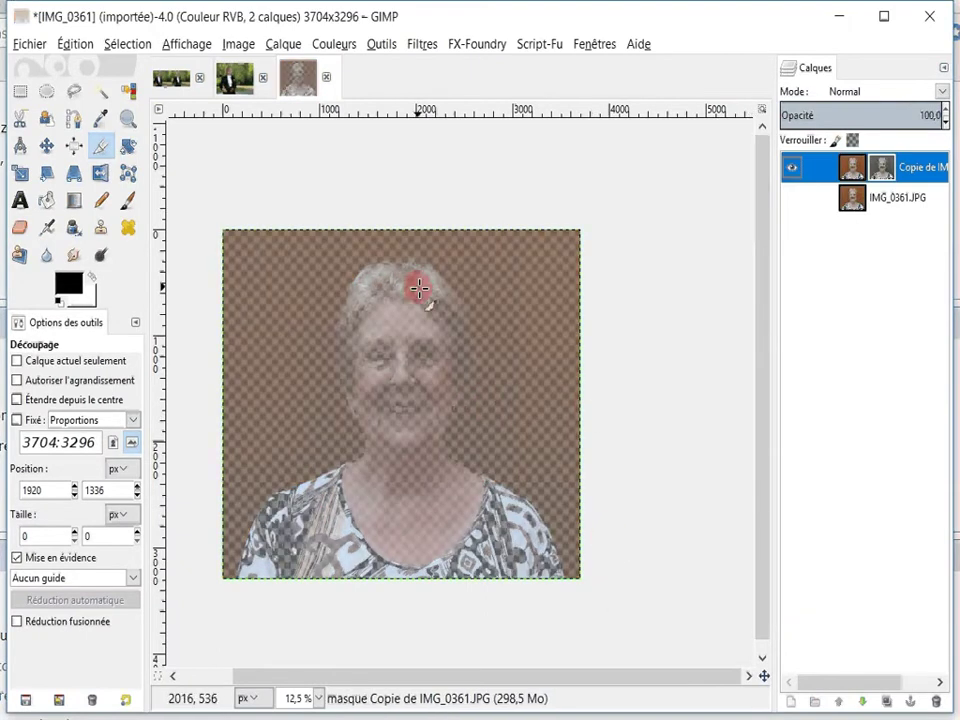
Select the layer mask and turn on Afficher le masque to view it on canvas
left_click(882, 170)
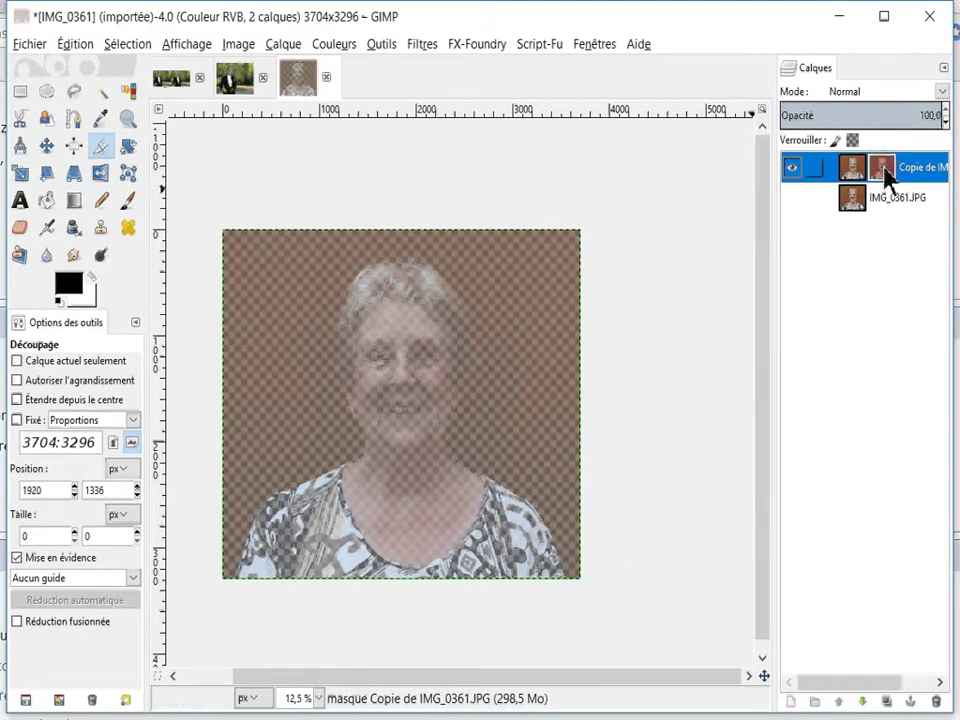
left_click_drag(884, 170, 882, 172)
right_click(886, 178)
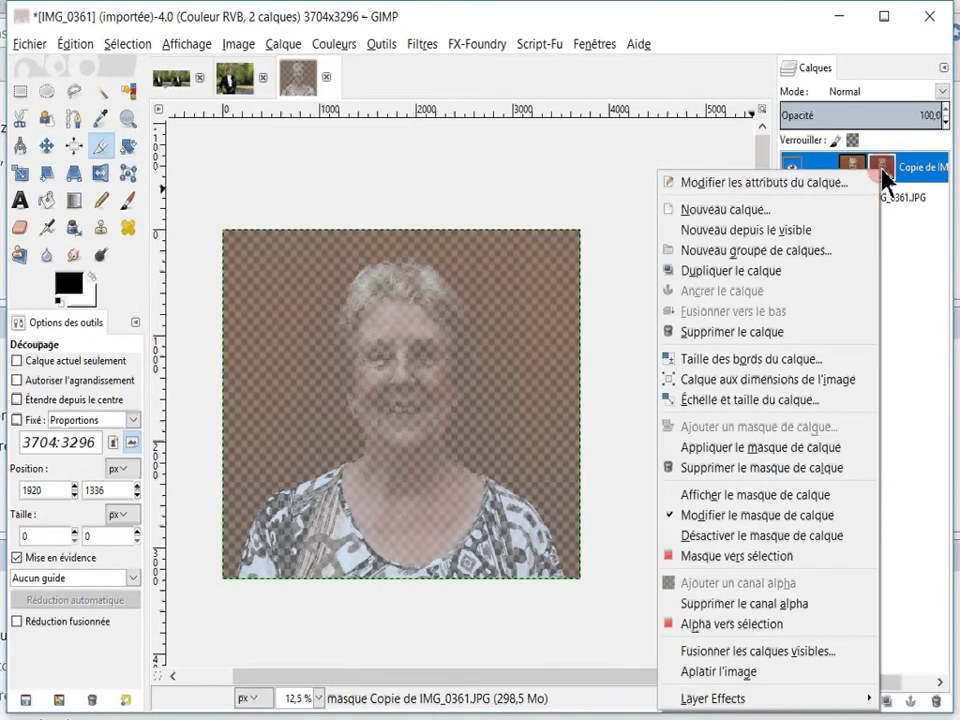
left_click(711, 500)
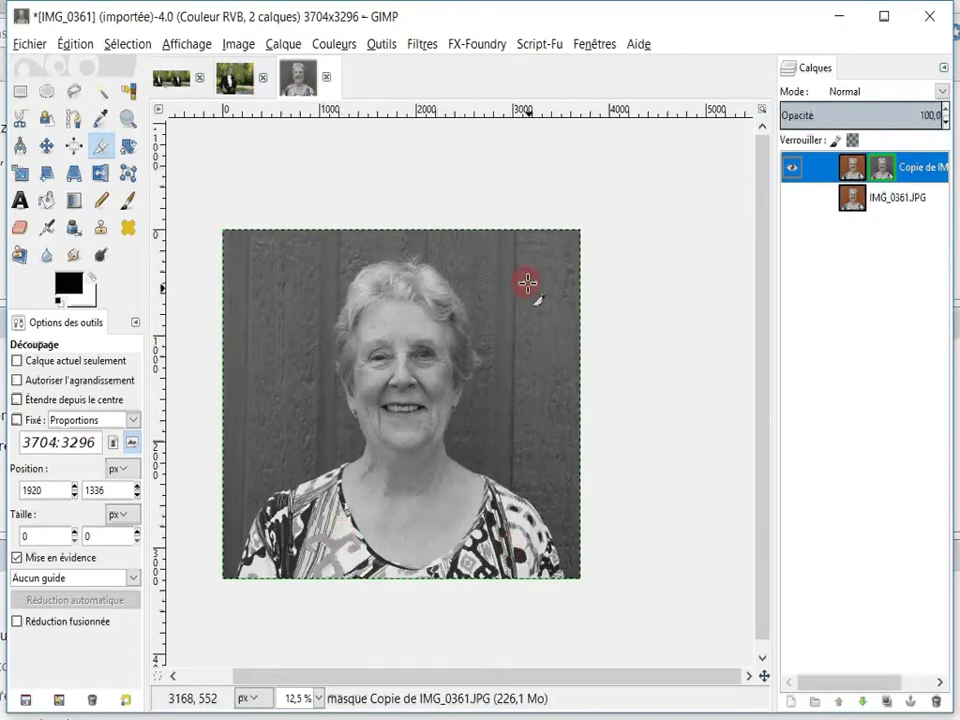
left_click(884, 176, "ctrl")
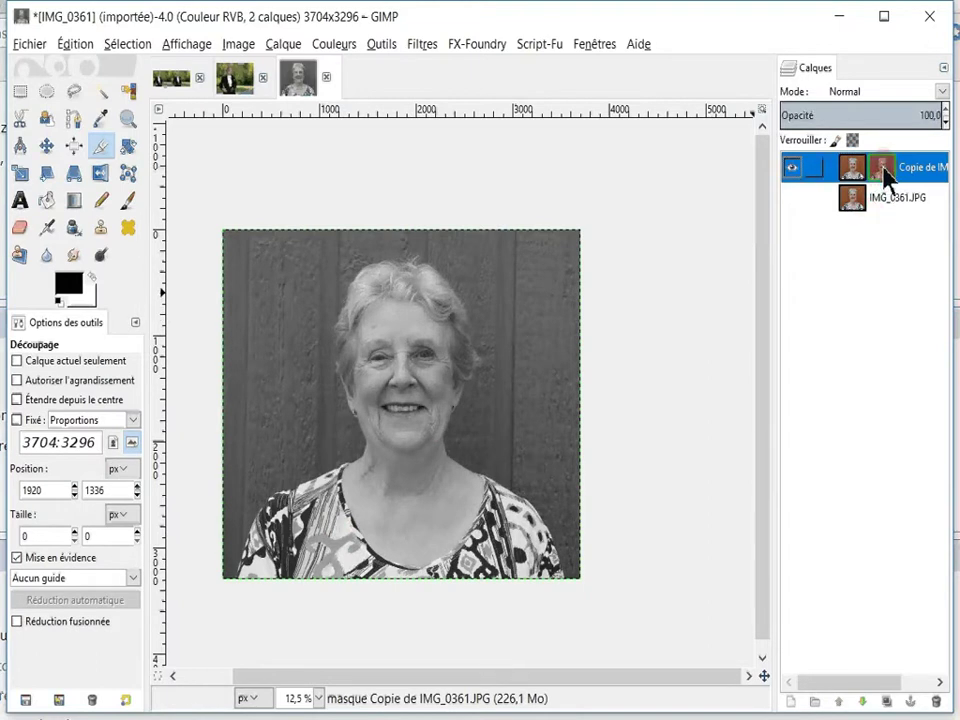
left_click(884, 176, "ctrl")
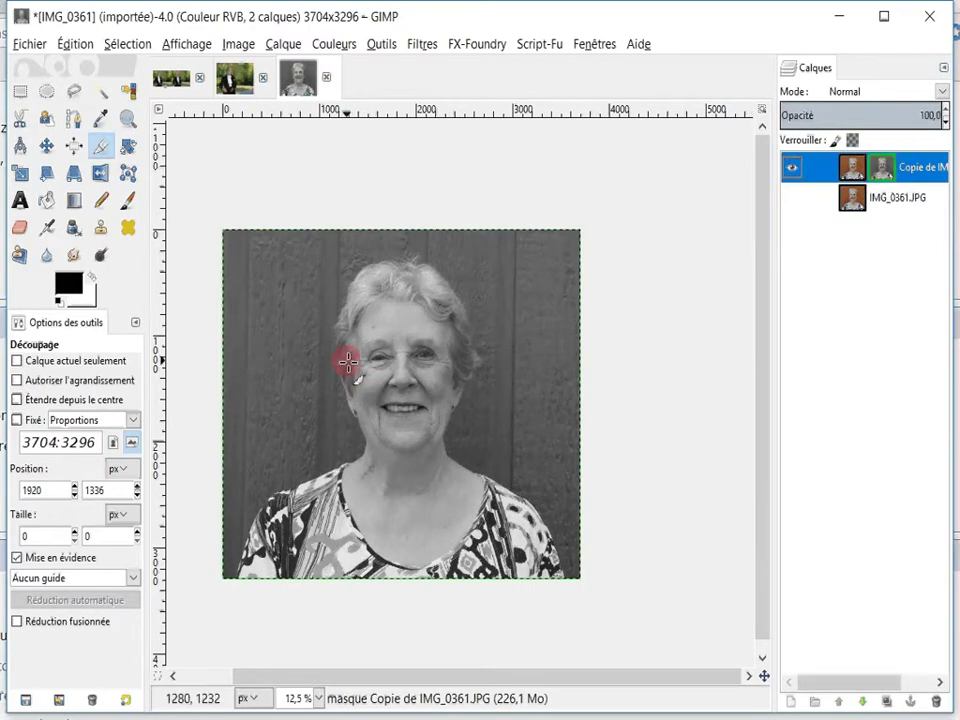
Apply a steep S-shaped Couleurs > Courbes adjustment to the mask for stark contrast
left_click(337, 44)
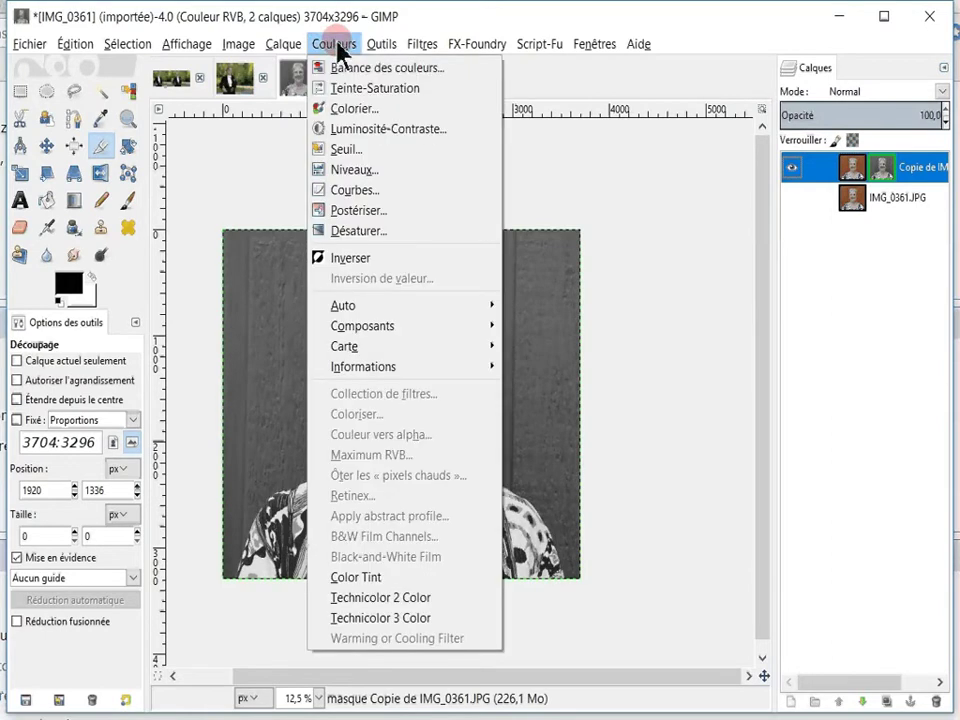
left_click(364, 190)
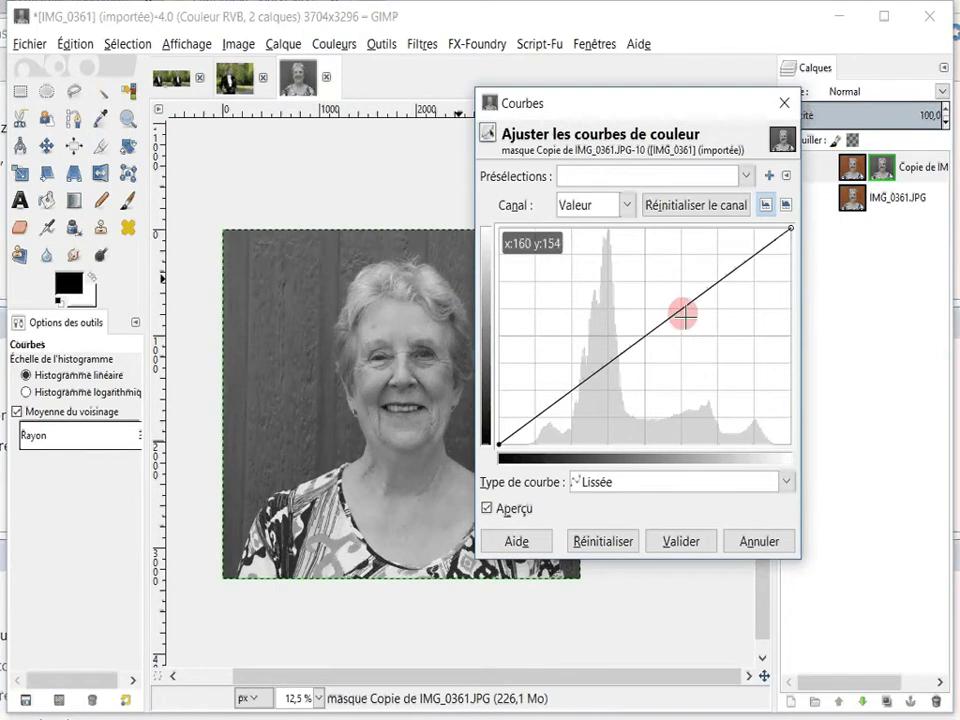
left_click_drag(683, 309, 626, 240)
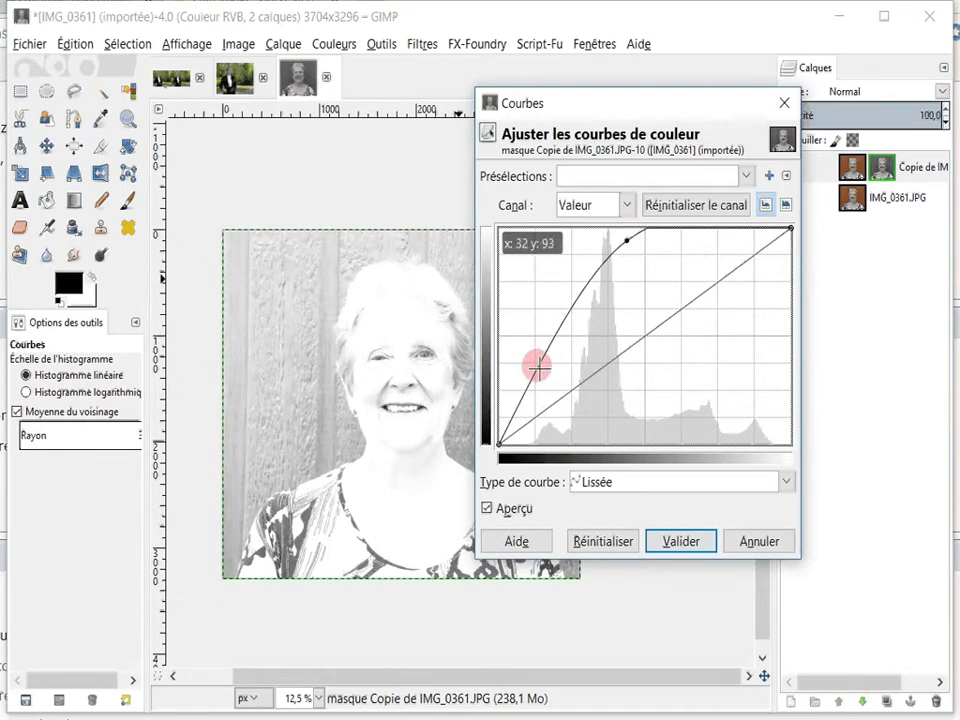
mouse_move(538, 368)
left_mouse_down()
mouse_move(584, 445)
mouse_move(612, 446)
mouse_move(591, 445)
mouse_move(600, 447)
left_mouse_up()
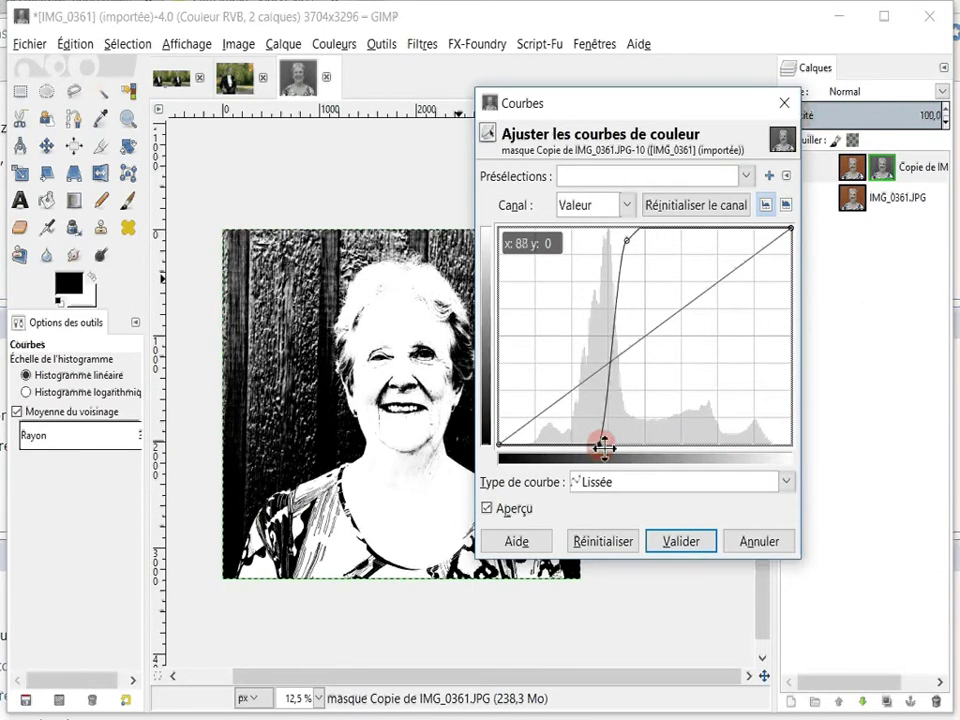
left_click(677, 540)
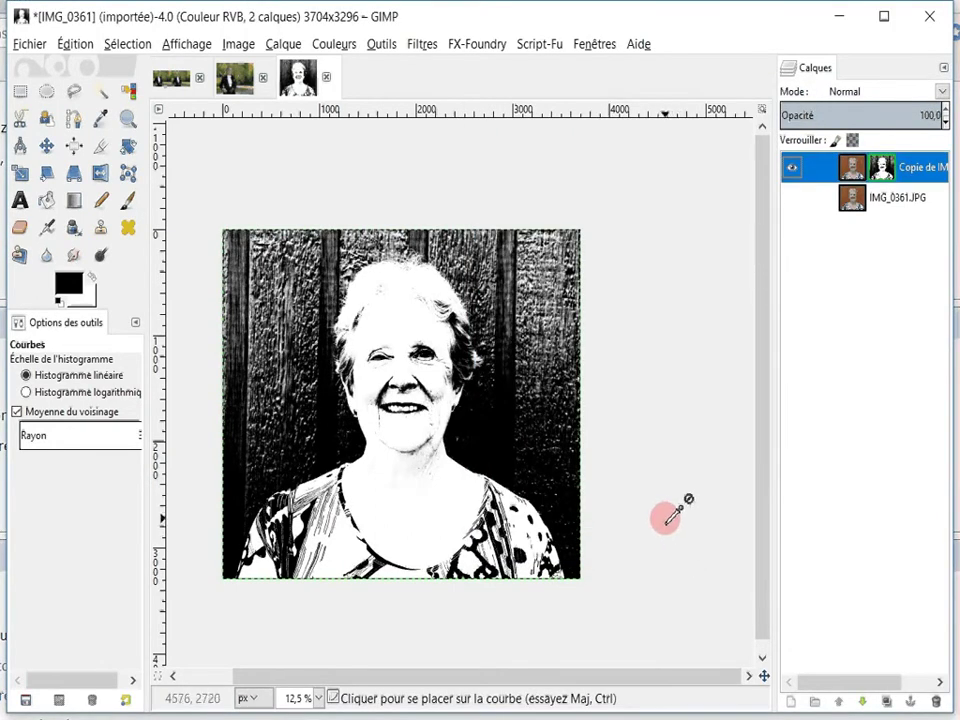
Hide the mask view and paint with a large white Pinceau over the face
right_click(882, 172)
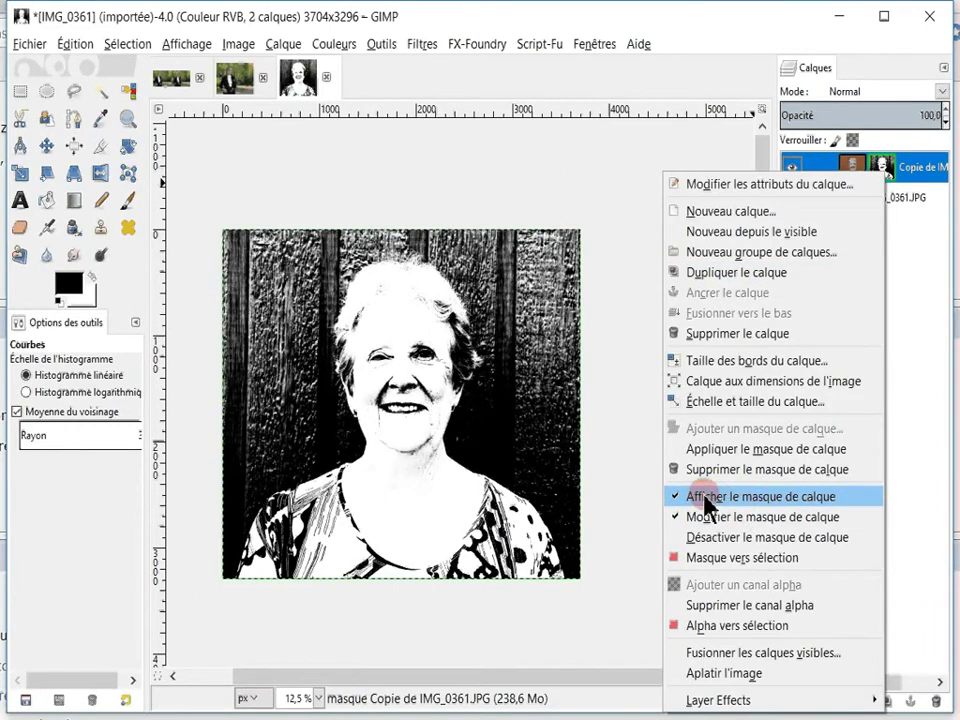
left_click(705, 500)
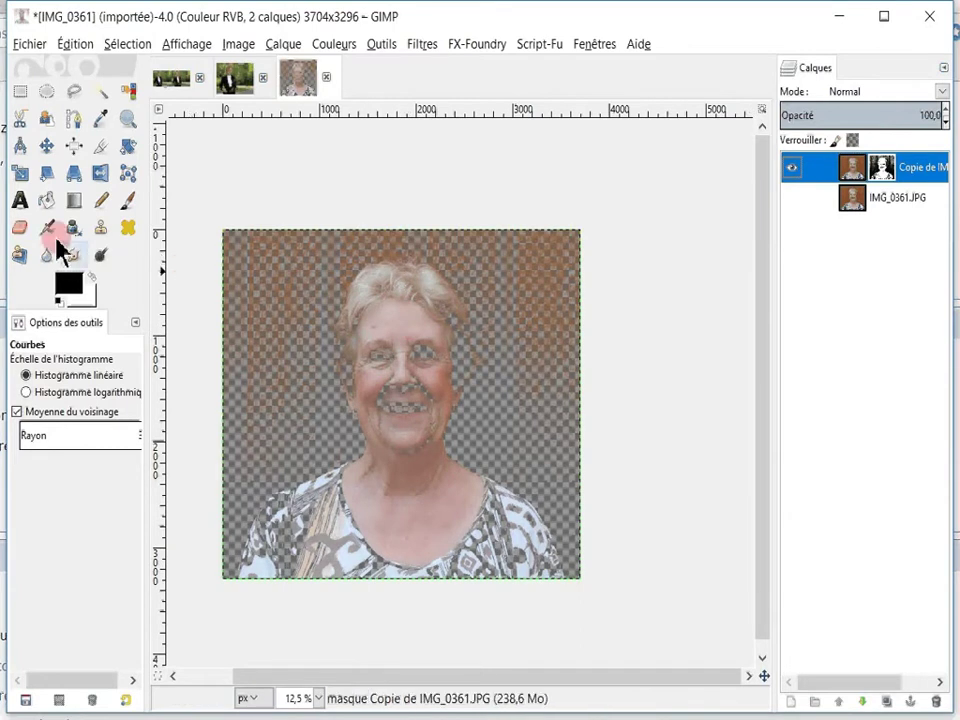
left_click(132, 200)
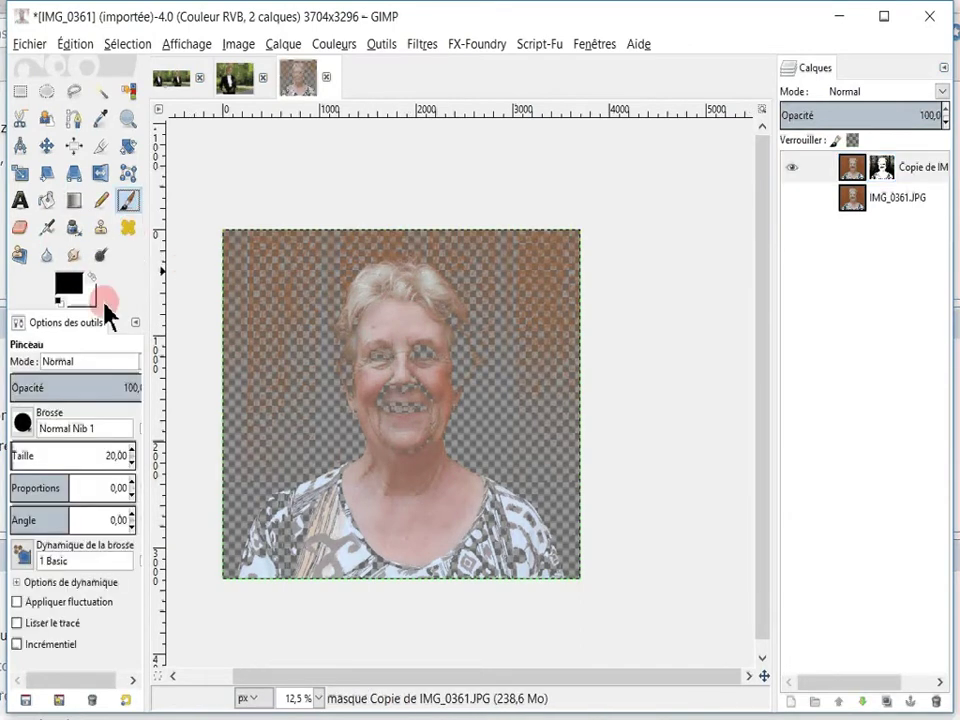
left_click(350, 316)
mouse_move(350, 316)
left_mouse_down()
mouse_move(376, 311)
mouse_move(420, 430)
mouse_move(352, 396)
mouse_move(430, 337)
mouse_move(431, 435)
mouse_move(418, 452)
mouse_move(304, 381)
mouse_move(322, 268)
mouse_move(307, 428)
left_mouse_up()
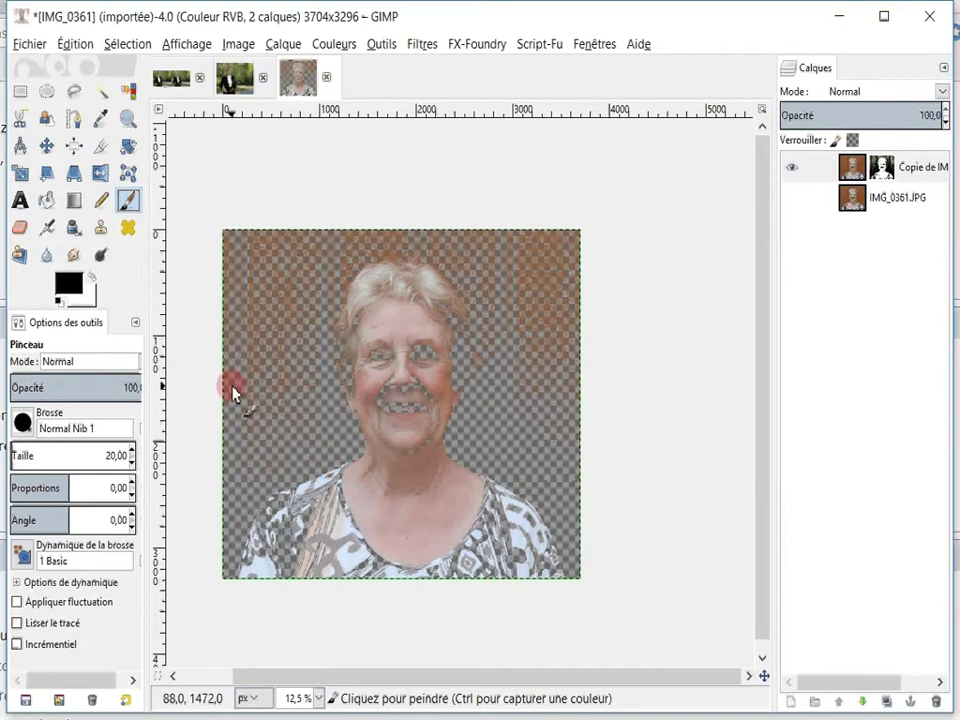
left_click(91, 279)
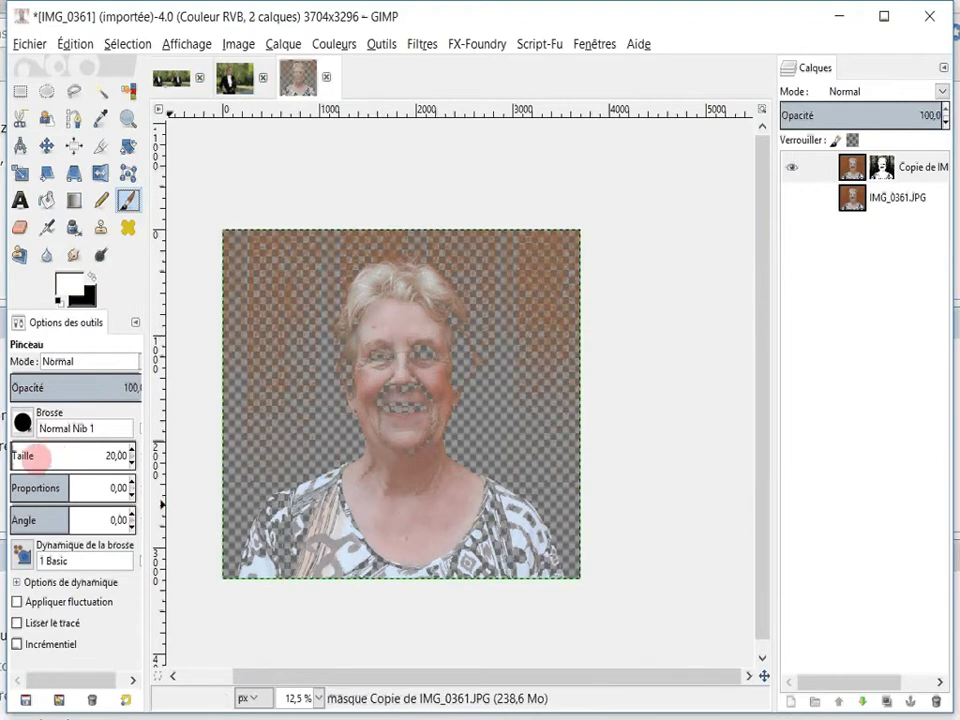
left_click(30, 455)
left_click_drag(320, 395, 396, 364)
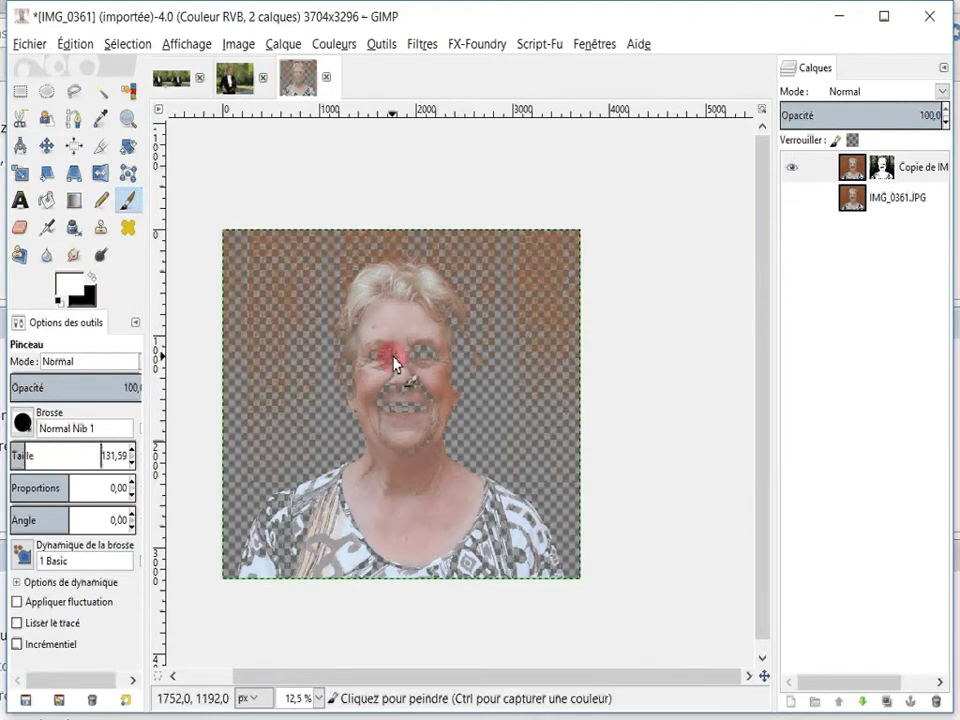
left_click(56, 452)
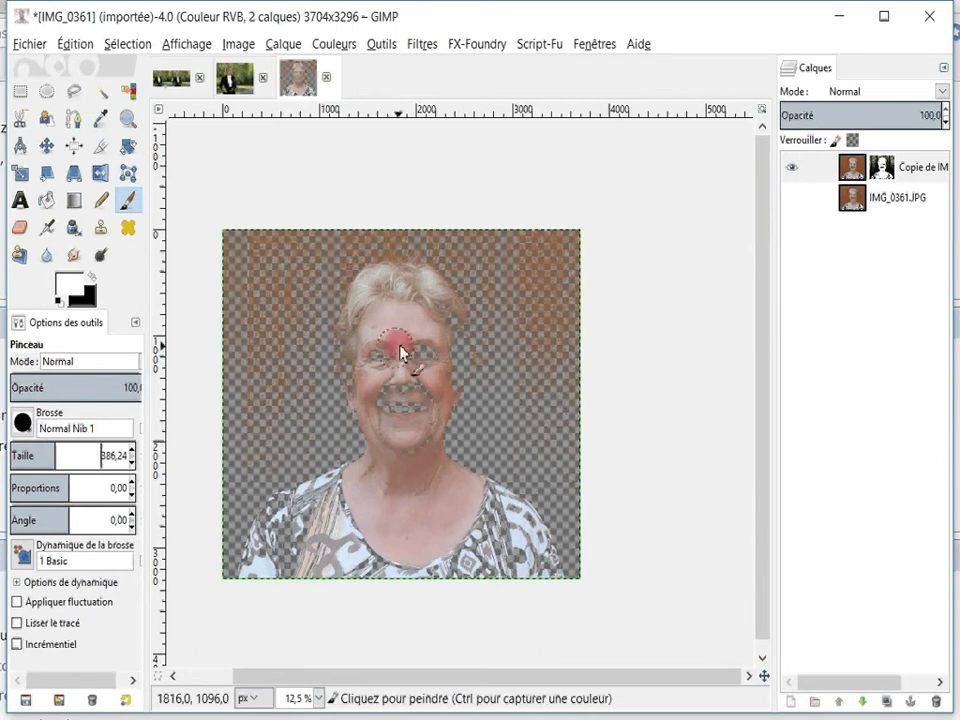
mouse_move(405, 350)
left_mouse_down()
mouse_move(411, 418)
mouse_move(421, 343)
mouse_move(403, 462)
mouse_move(418, 484)
mouse_move(349, 521)
mouse_move(444, 527)
mouse_move(456, 503)
mouse_move(508, 540)
mouse_move(401, 553)
mouse_move(384, 504)
mouse_move(303, 514)
mouse_move(371, 529)
mouse_move(390, 504)
mouse_move(392, 285)
mouse_move(394, 326)
mouse_move(546, 272)
mouse_move(708, 183)
left_mouse_up()
Target the layer mask, show it in black and white, and paint the face white
left_click(882, 170)
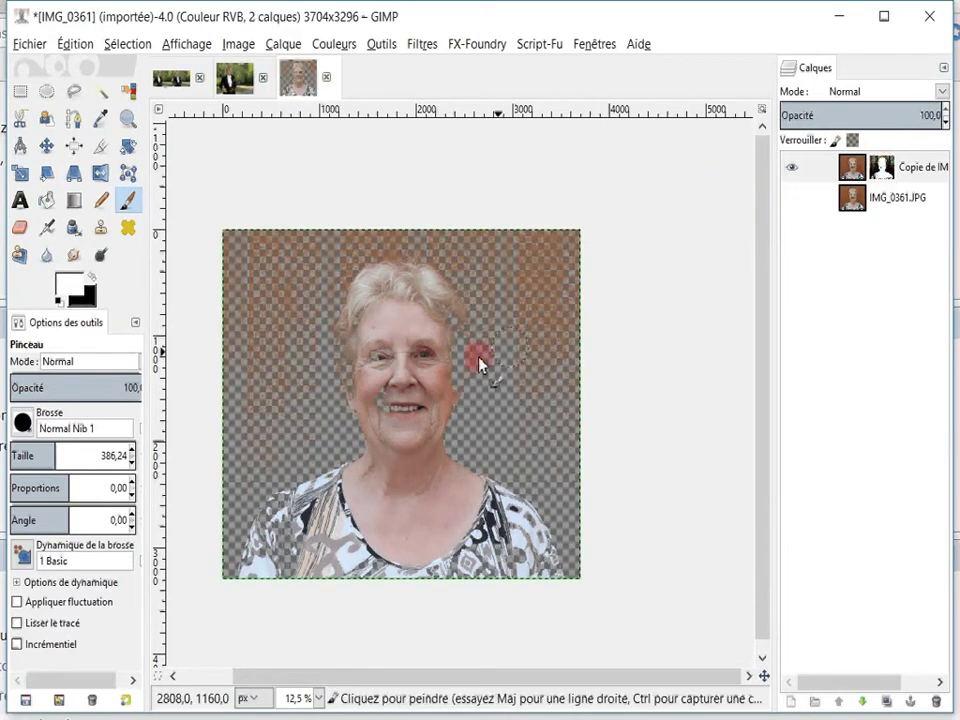
left_click_drag(414, 360, 420, 364)
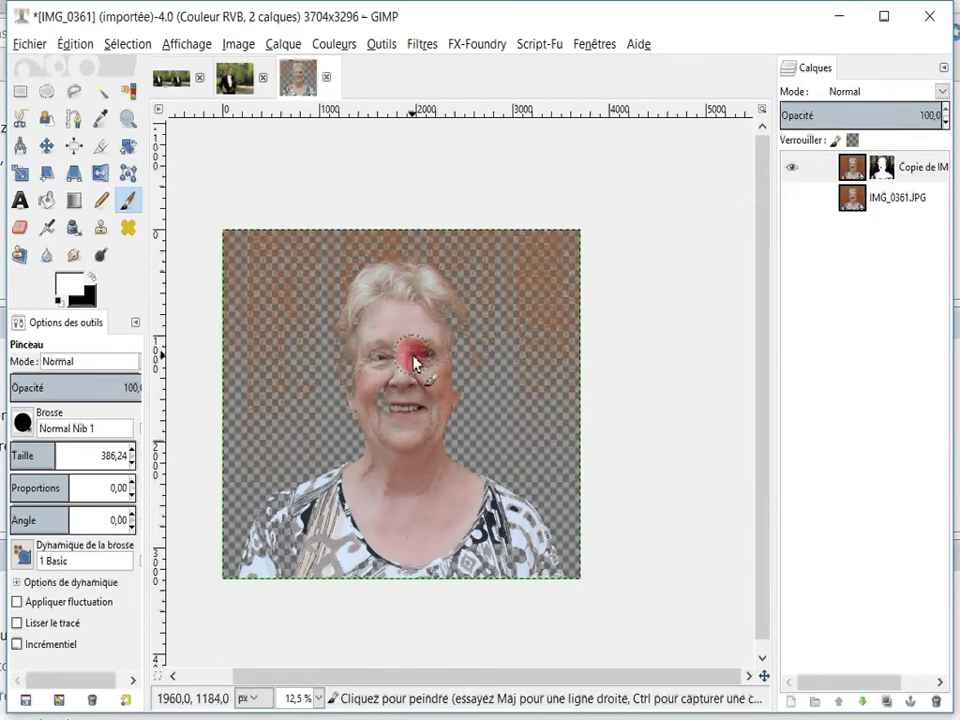
left_click(883, 172)
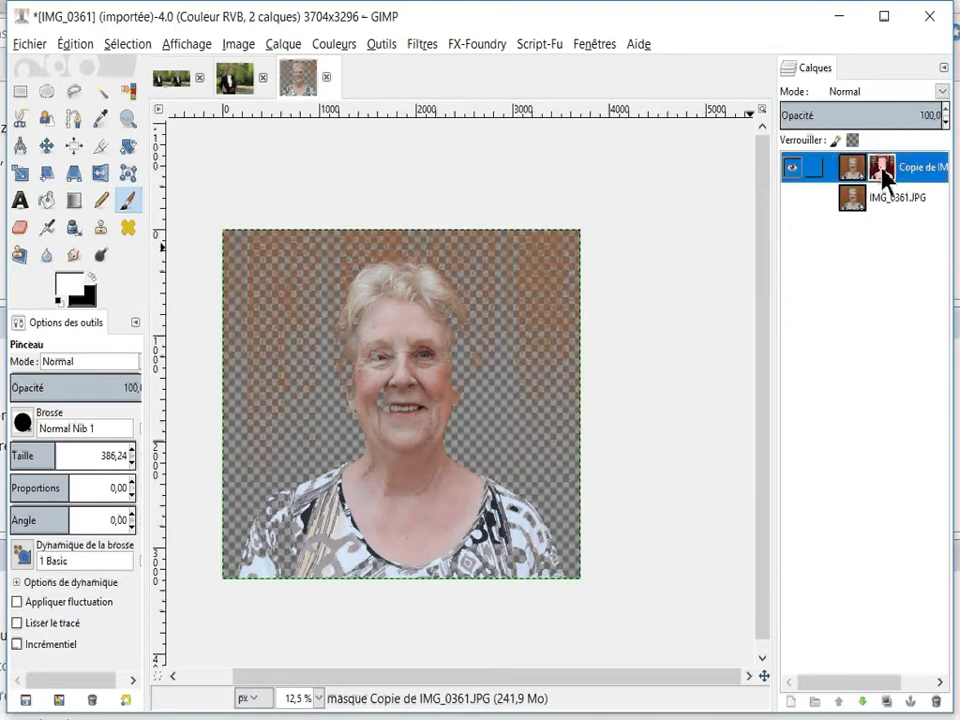
right_click(883, 172)
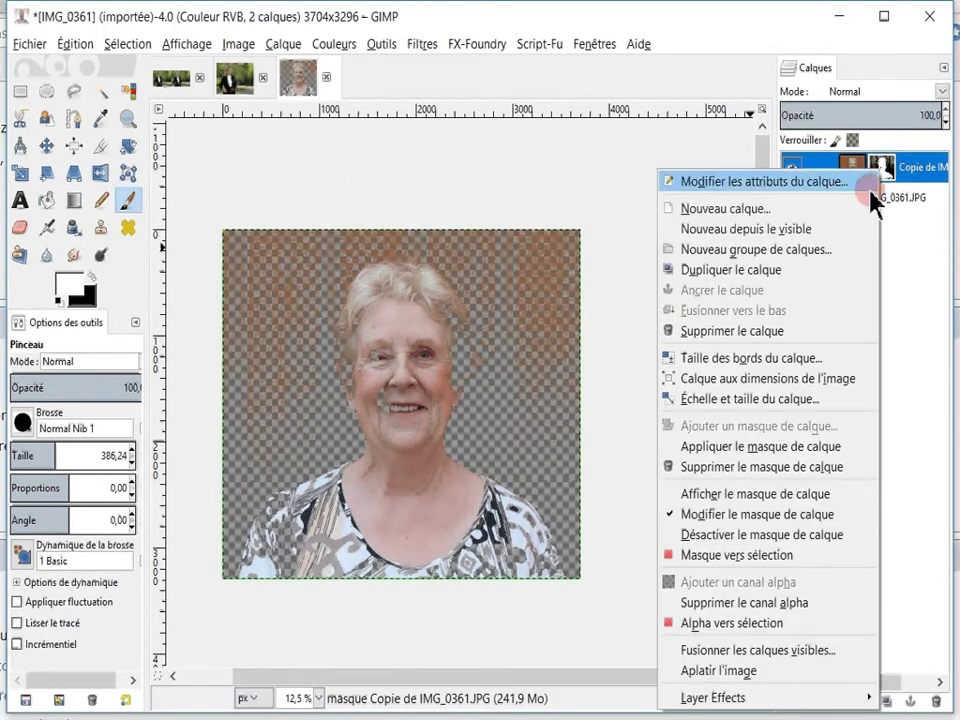
left_click(675, 494)
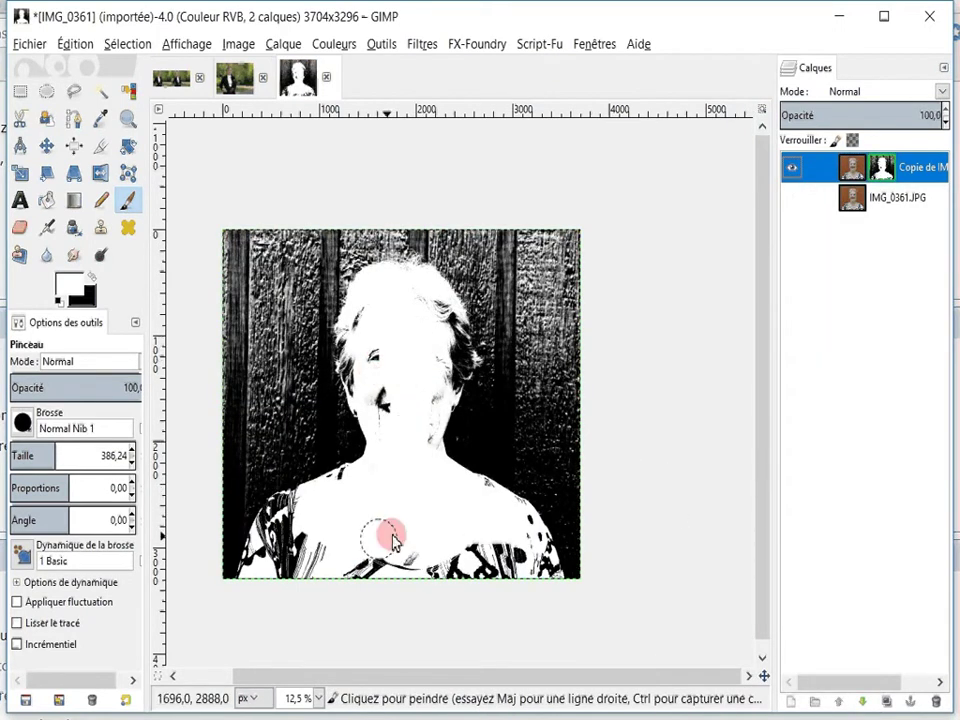
left_click(405, 340)
mouse_move(383, 362)
left_mouse_down()
mouse_move(394, 390)
mouse_move(420, 313)
mouse_move(444, 317)
mouse_move(447, 356)
left_mouse_up()
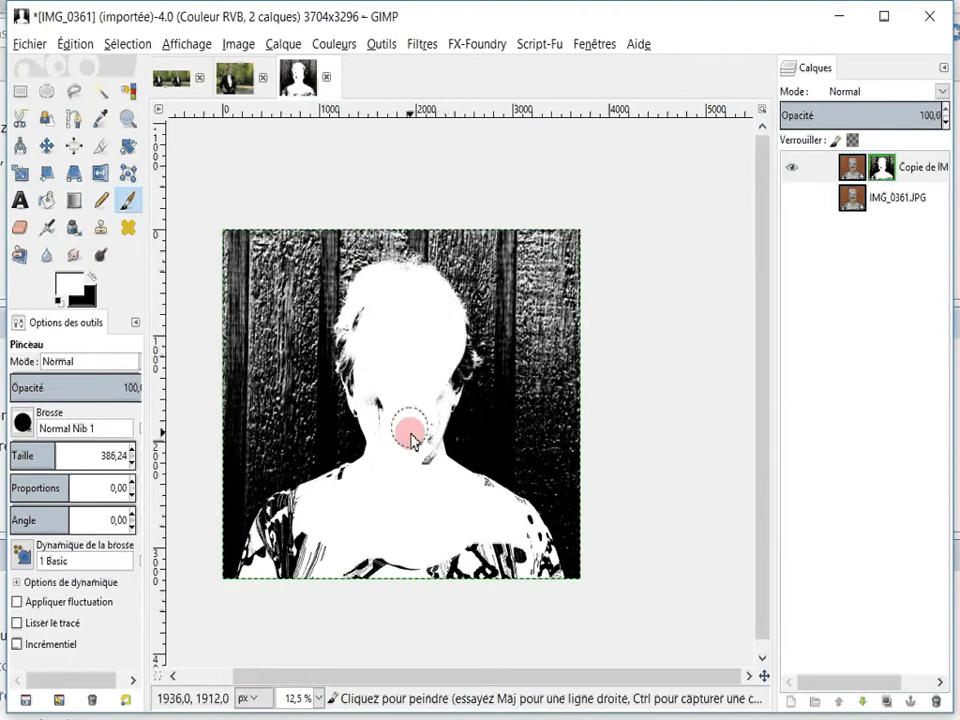
Switch to the 2. Hardness 075 brush and paint head, body and ear edge white
left_click(30, 422)
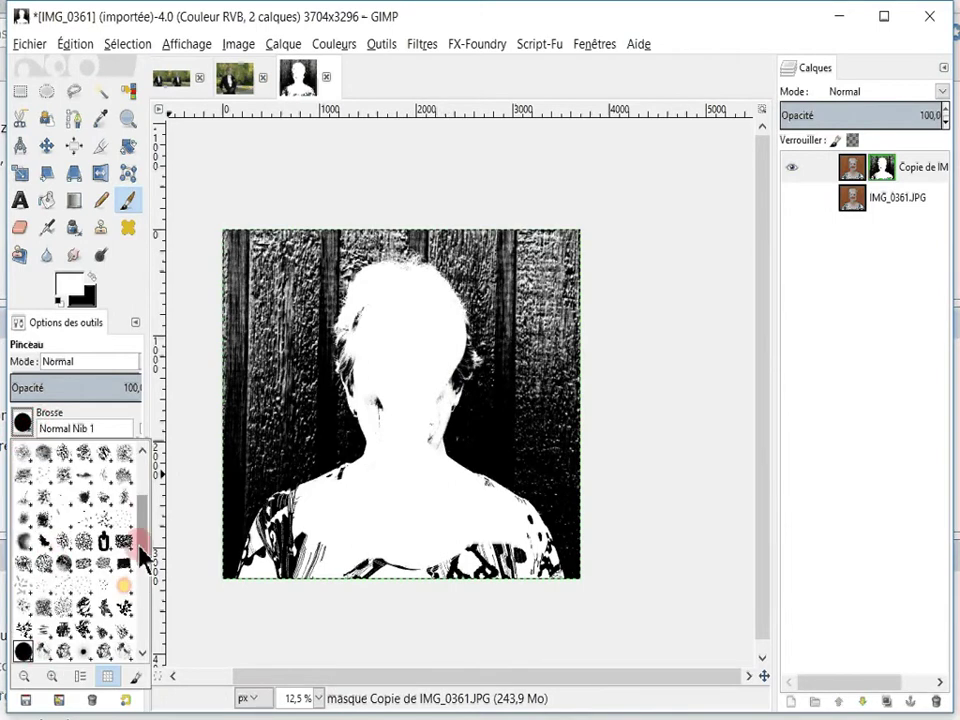
left_click_drag(145, 575, 148, 490)
left_click(44, 498)
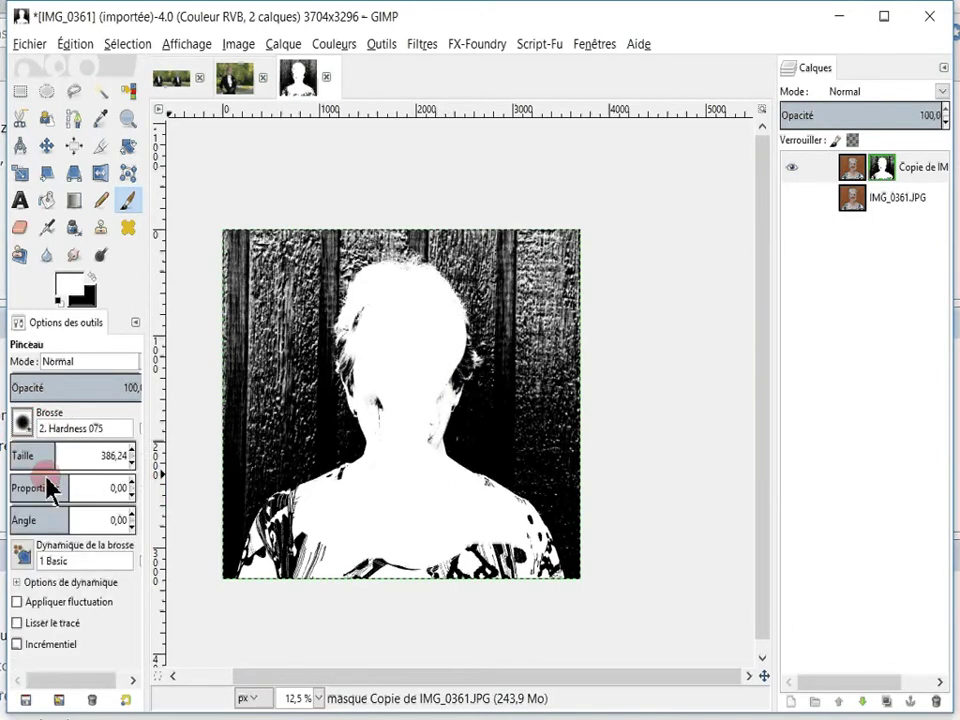
mouse_move(393, 368)
left_mouse_down()
mouse_move(368, 338)
mouse_move(443, 341)
mouse_move(433, 388)
mouse_move(449, 349)
mouse_move(435, 386)
mouse_move(420, 386)
mouse_move(401, 285)
mouse_move(379, 339)
mouse_move(388, 370)
mouse_move(422, 358)
mouse_move(416, 364)
mouse_move(374, 298)
mouse_move(253, 208)
mouse_move(103, 129)
left_mouse_up()
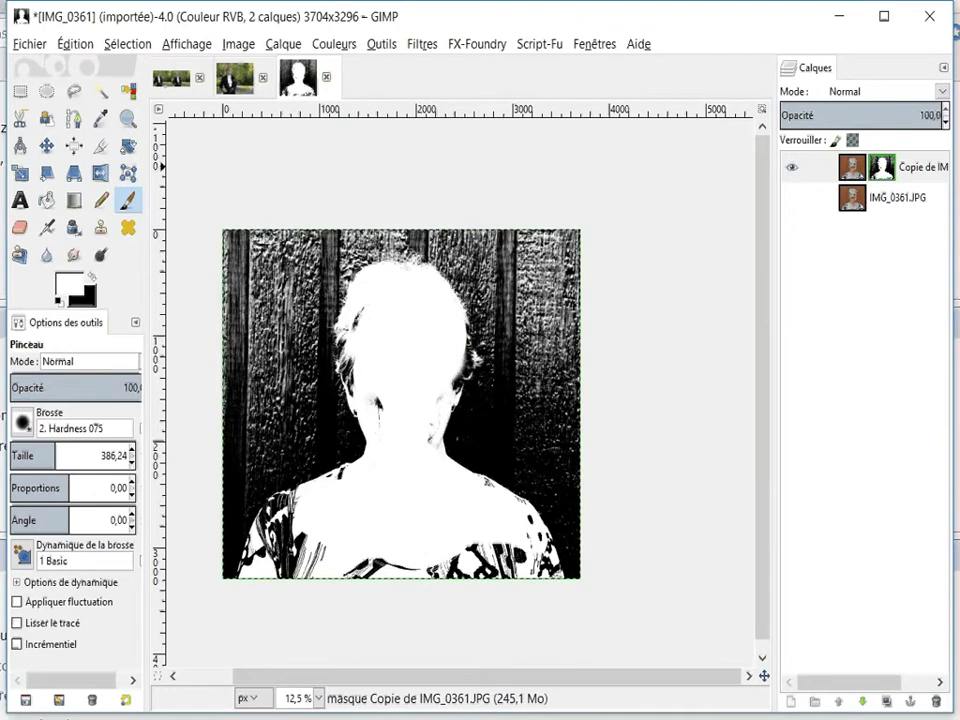
mouse_move(64, 476)
left_mouse_down()
mouse_move(22, 455)
mouse_move(35, 453)
left_mouse_up()
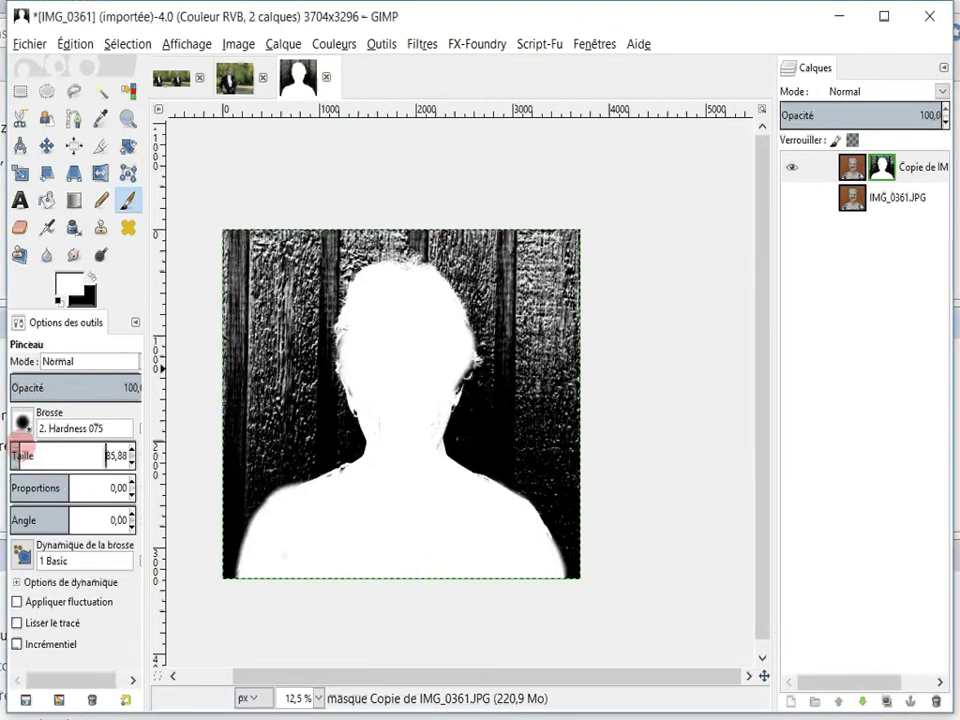
mouse_move(439, 386)
left_mouse_down()
mouse_move(465, 380)
mouse_move(348, 370)
mouse_move(430, 440)
mouse_move(320, 490)
mouse_move(522, 545)
mouse_move(497, 321)
mouse_move(525, 240)
mouse_move(536, 413)
mouse_move(421, 415)
left_mouse_up()
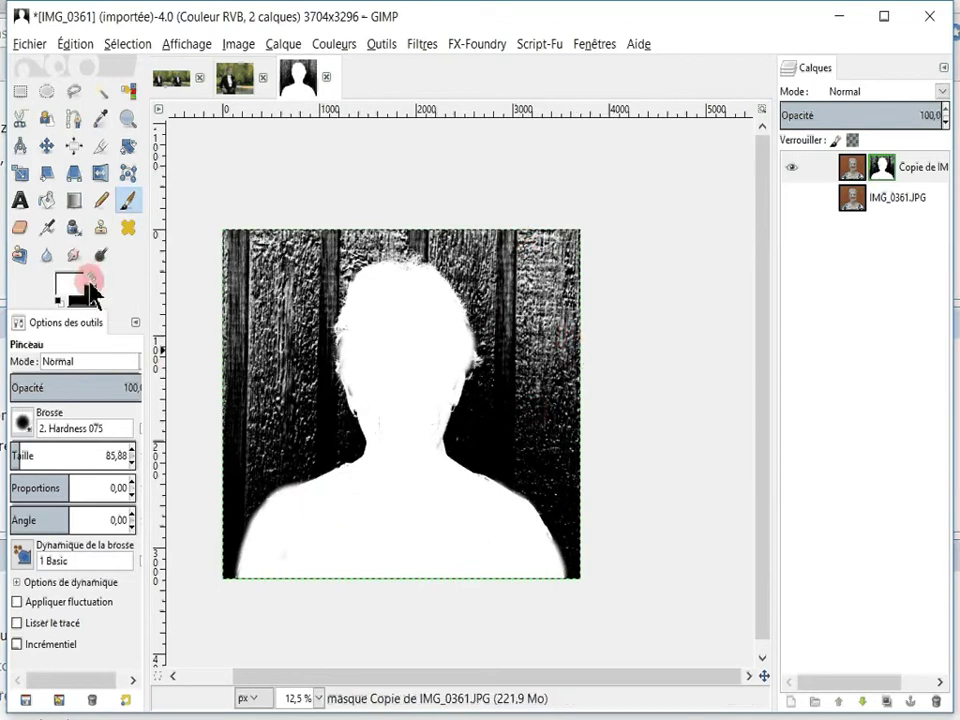
Switch to black, enlarge the brush to about 373, and paint out the upper background
left_click(91, 280)
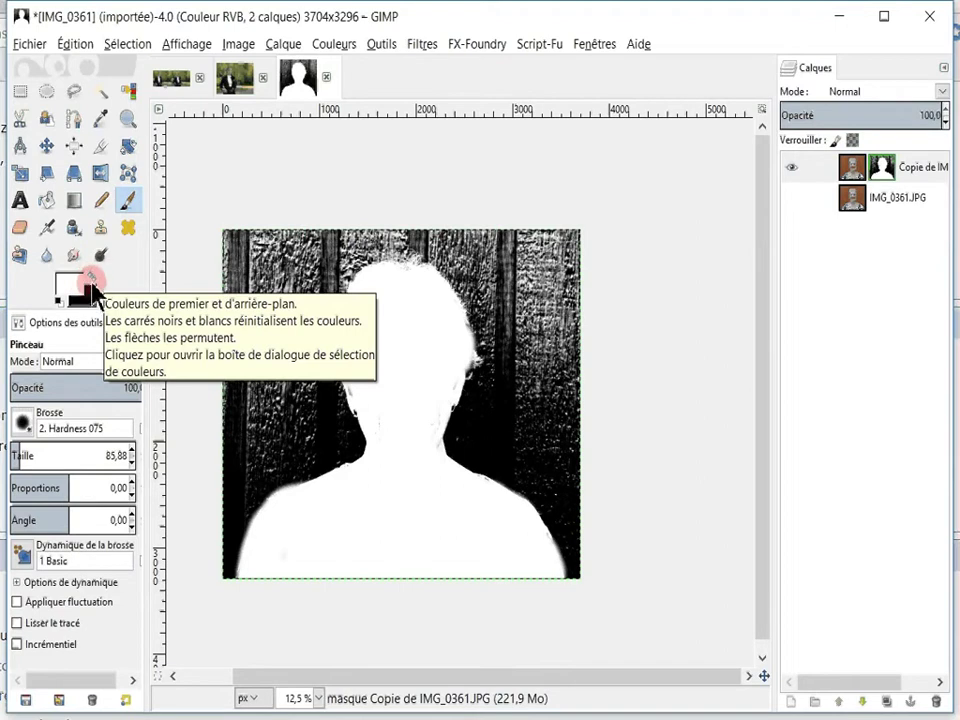
left_click(91, 281)
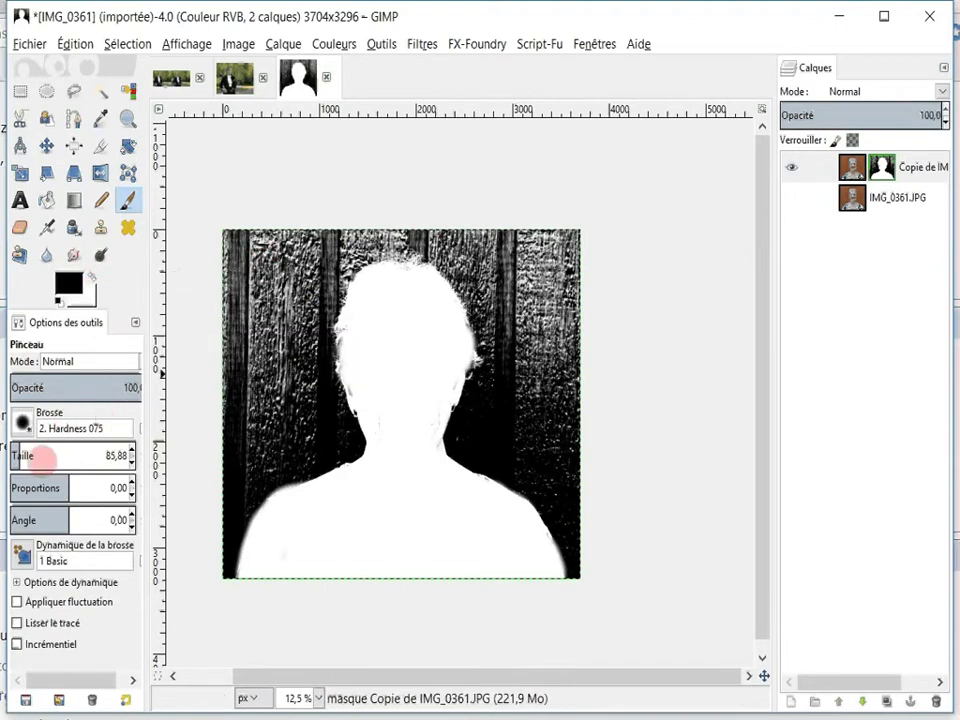
left_click_drag(43, 456, 103, 445)
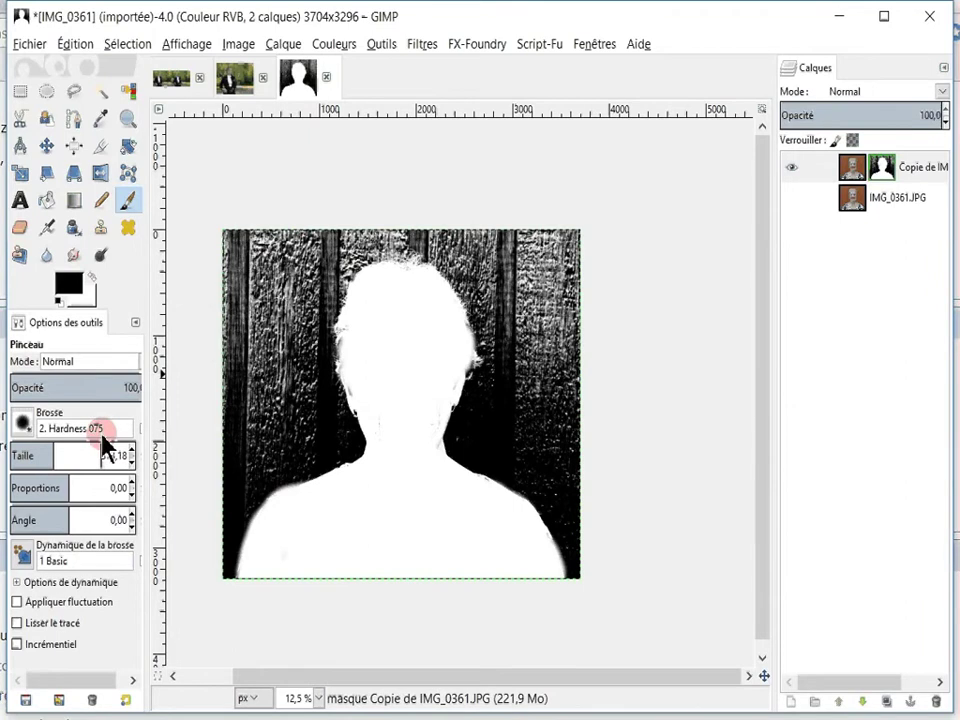
left_click(272, 282)
mouse_move(270, 325)
left_mouse_down()
mouse_move(248, 262)
mouse_move(251, 379)
mouse_move(261, 257)
mouse_move(334, 240)
mouse_move(514, 225)
mouse_move(574, 257)
mouse_move(574, 439)
mouse_move(556, 315)
left_mouse_up()
left_click(531, 263)
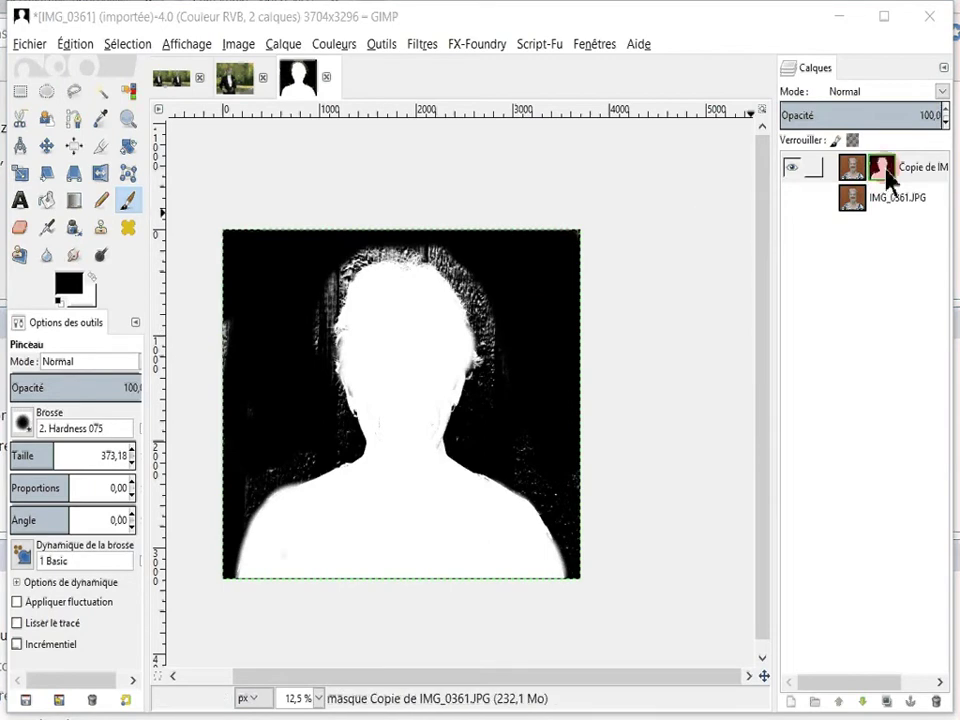
Hide the mask view and paint black over the orange halo around the hair
right_click(887, 177)
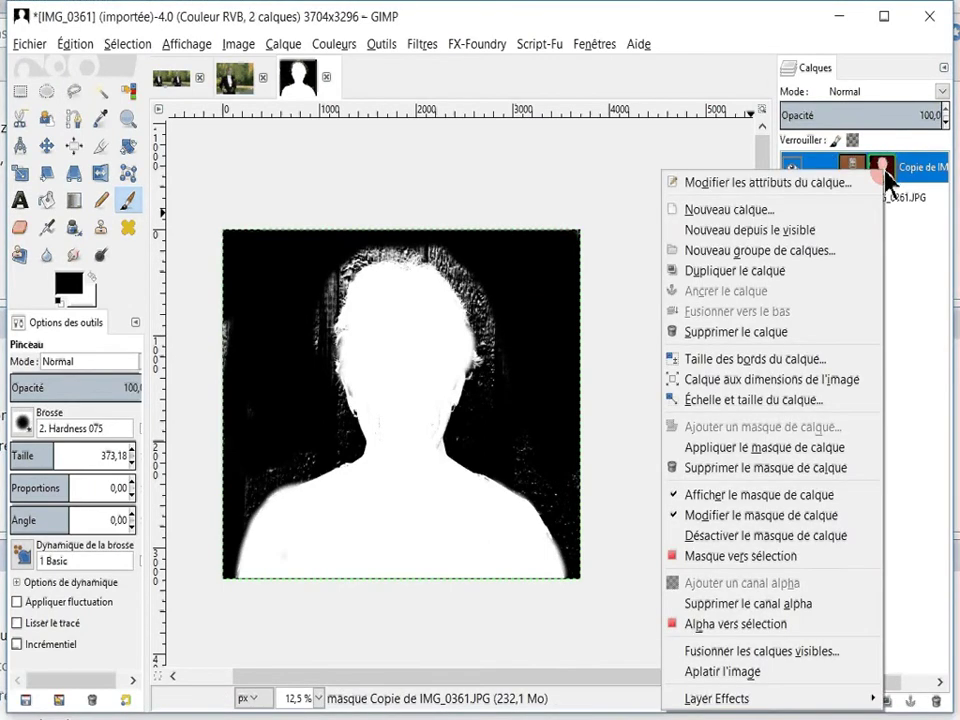
left_click(678, 496)
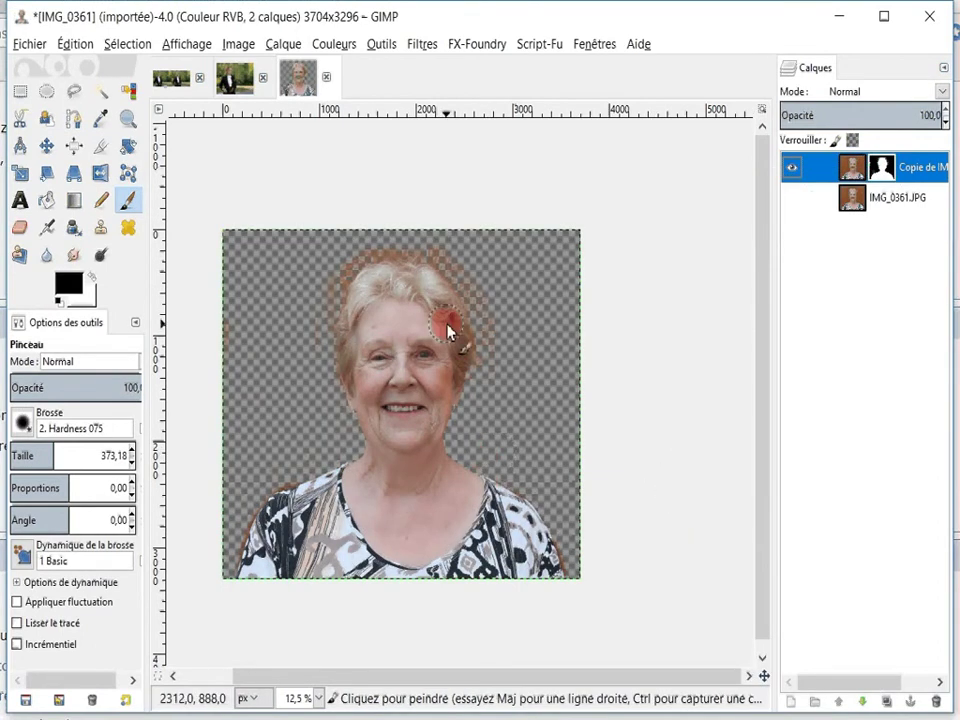
scroll(448, 332, "up", 1)
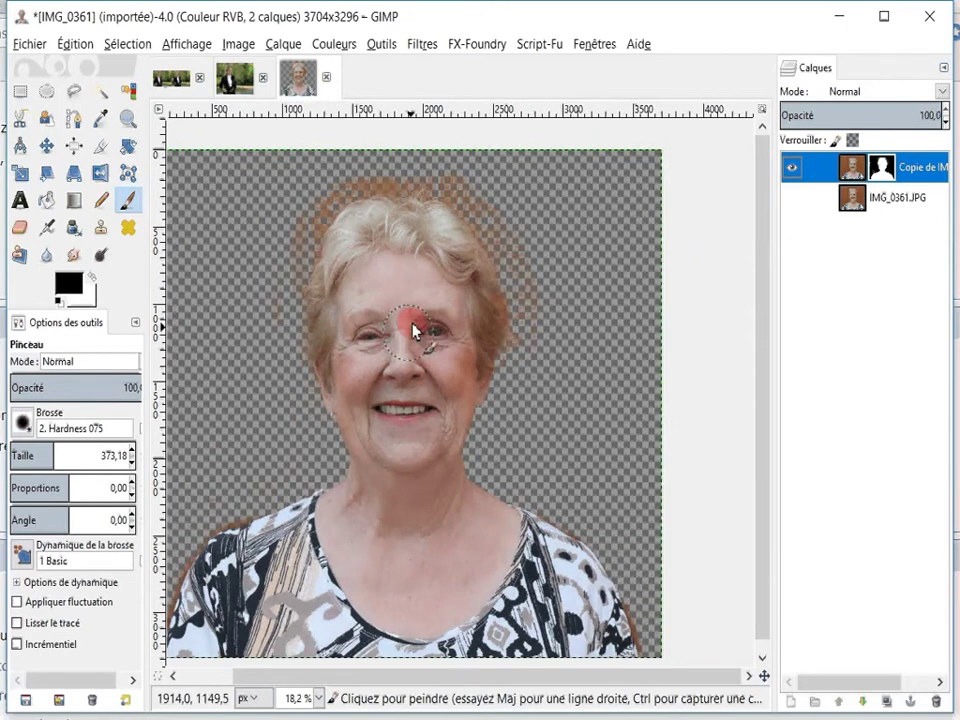
mouse_move(492, 280)
left_mouse_down()
mouse_move(537, 232)
mouse_move(221, 257)
left_mouse_up()
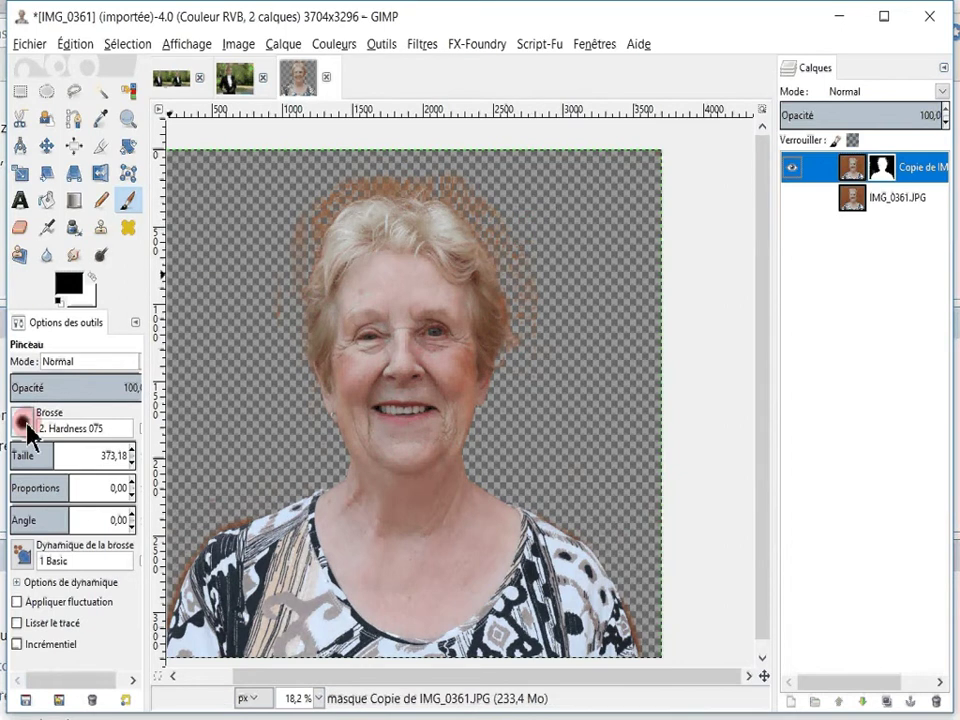
left_click(514, 199)
left_click_drag(514, 197, 511, 197)
left_click_drag(515, 208, 555, 257)
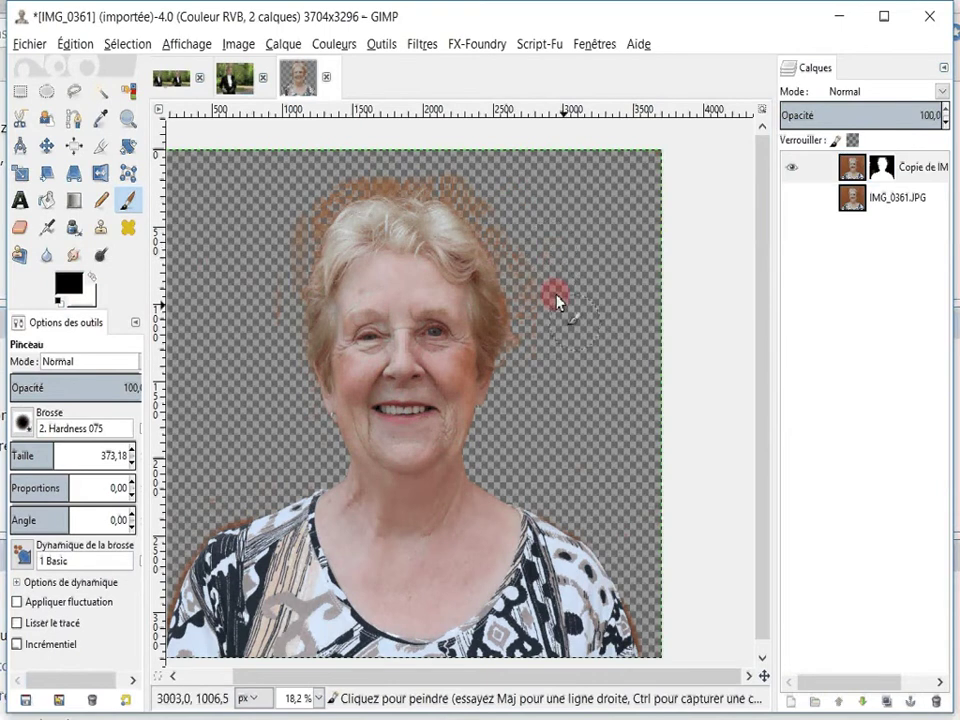
left_click_drag(512, 203, 422, 171)
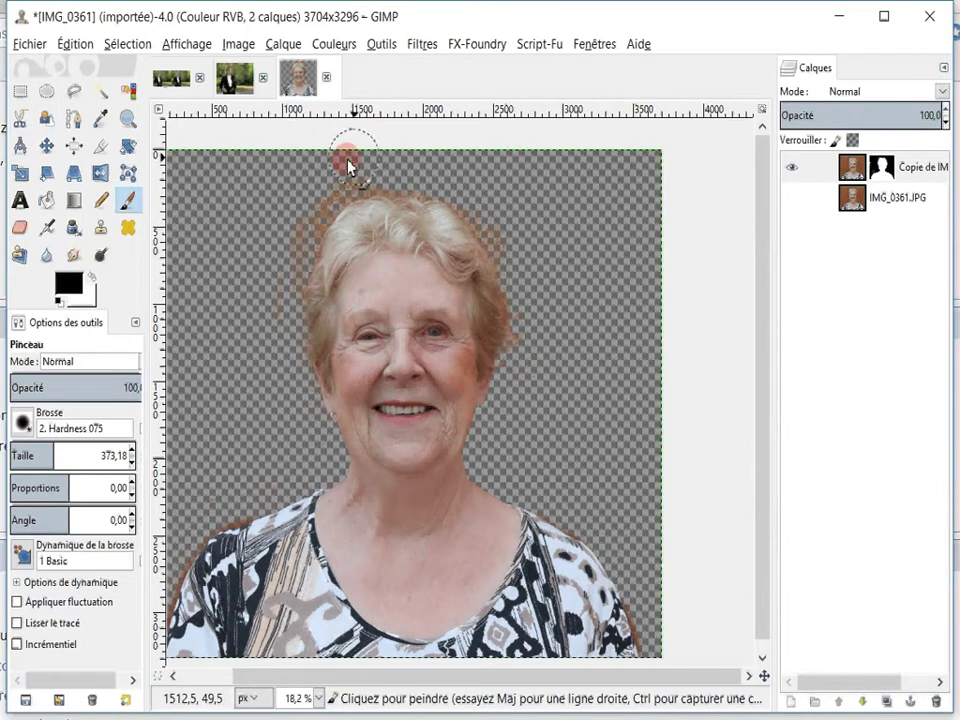
key("minus")
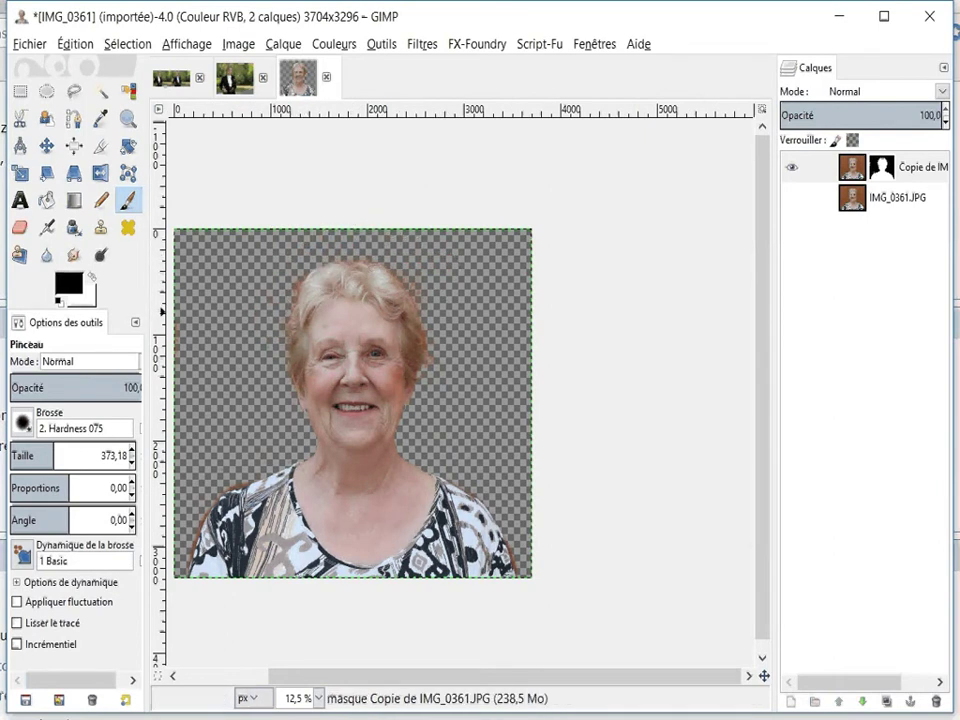
scroll(333, 275, "up", 1)
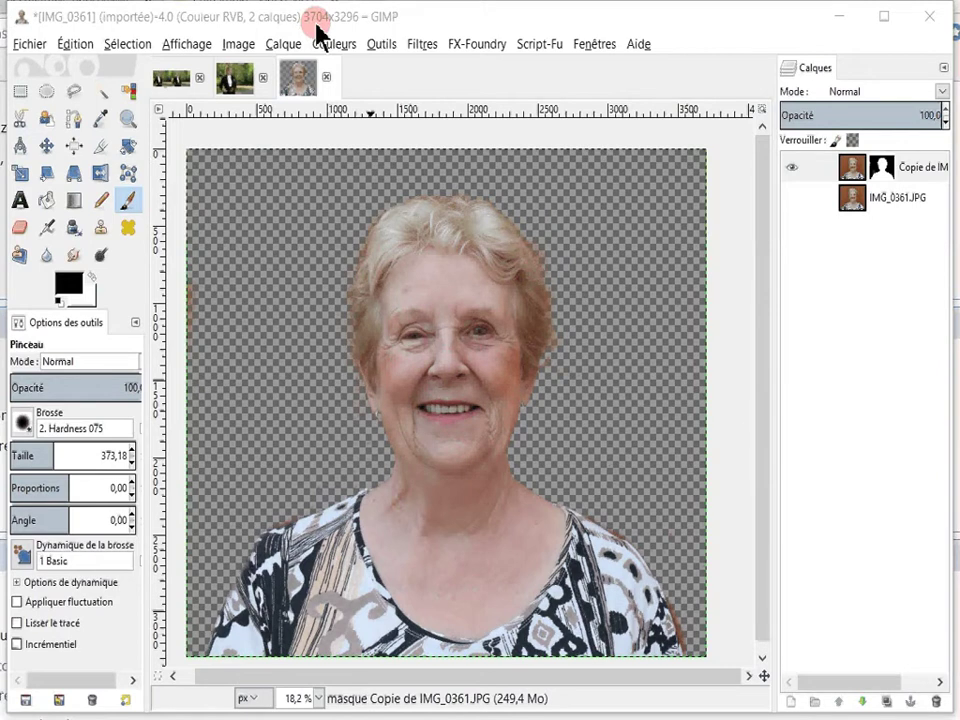
left_click(237, 90)
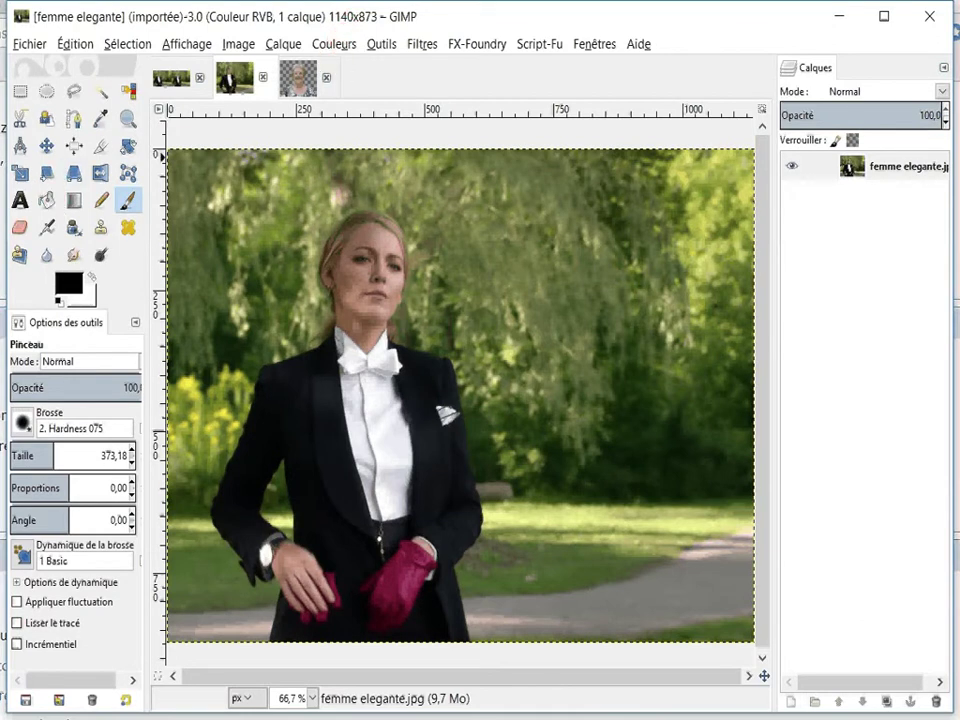
left_click(298, 77)
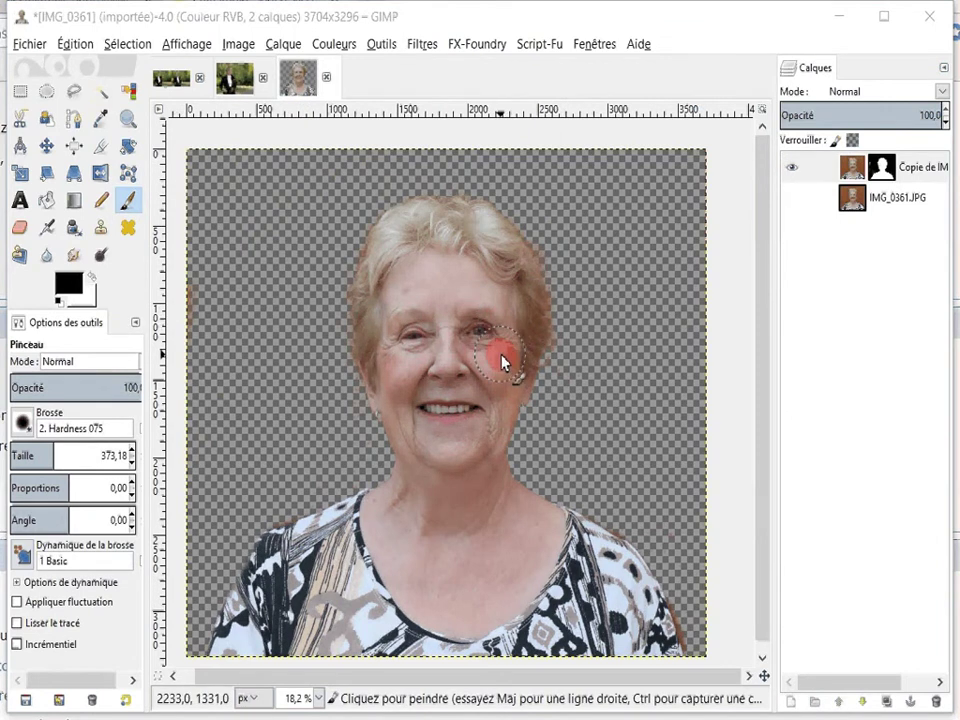
left_click(852, 170)
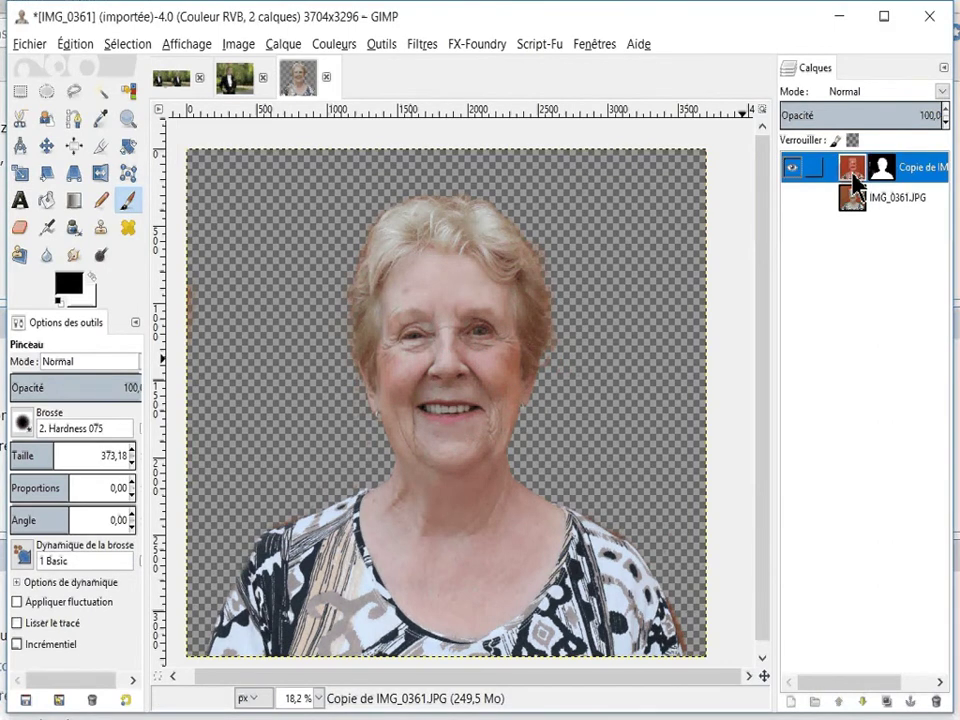
key("ctrl+c")
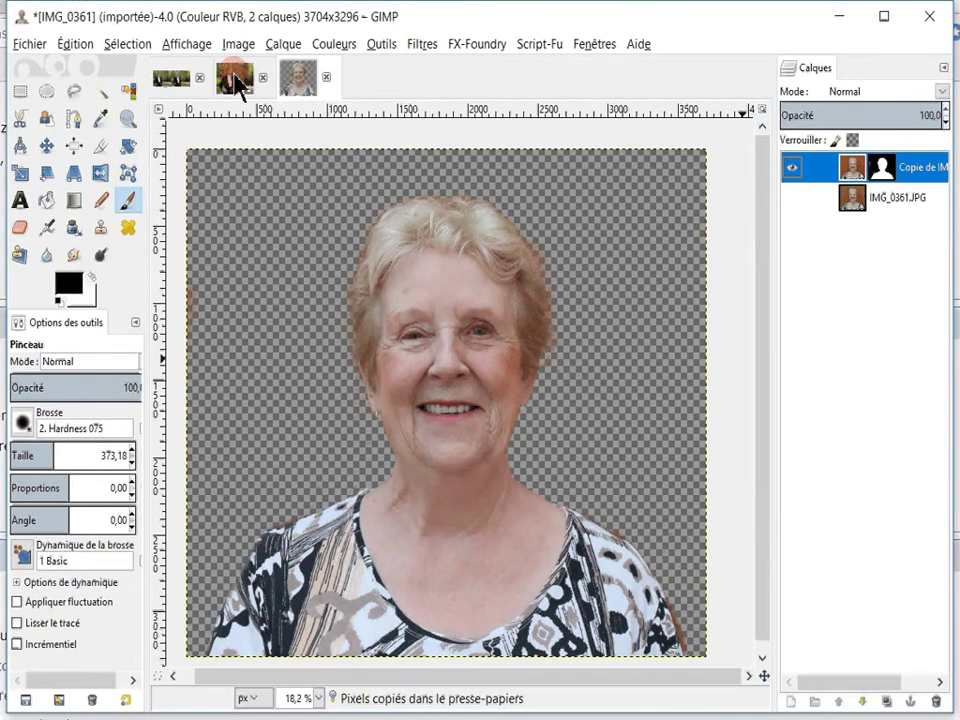
left_click(248, 84)
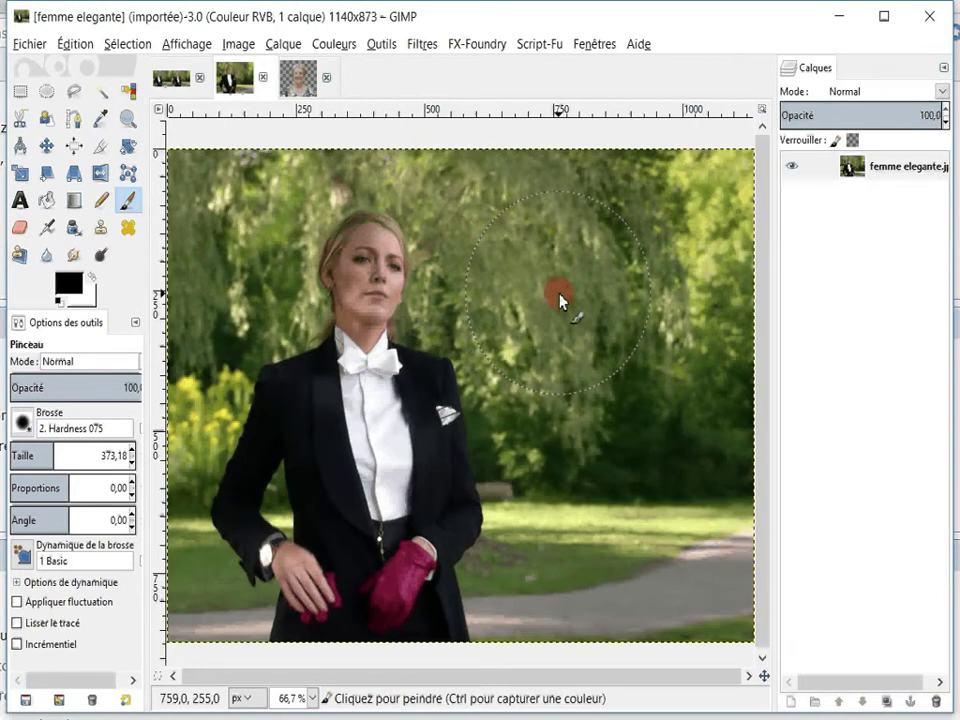
key("ctrl")
key("ctrl+v")
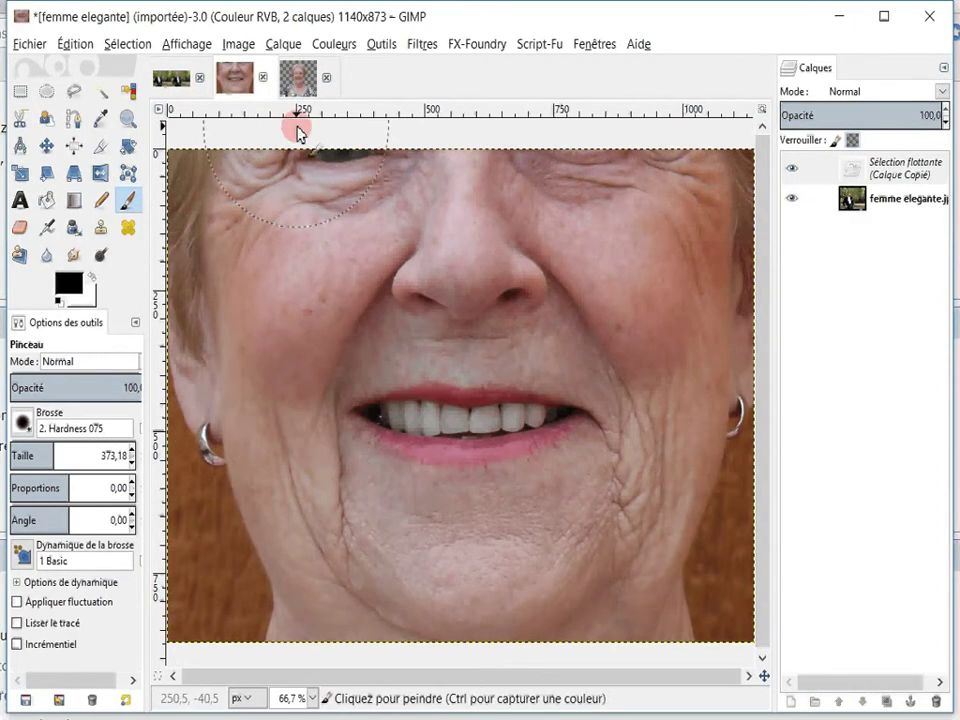
key("ctrl+z")
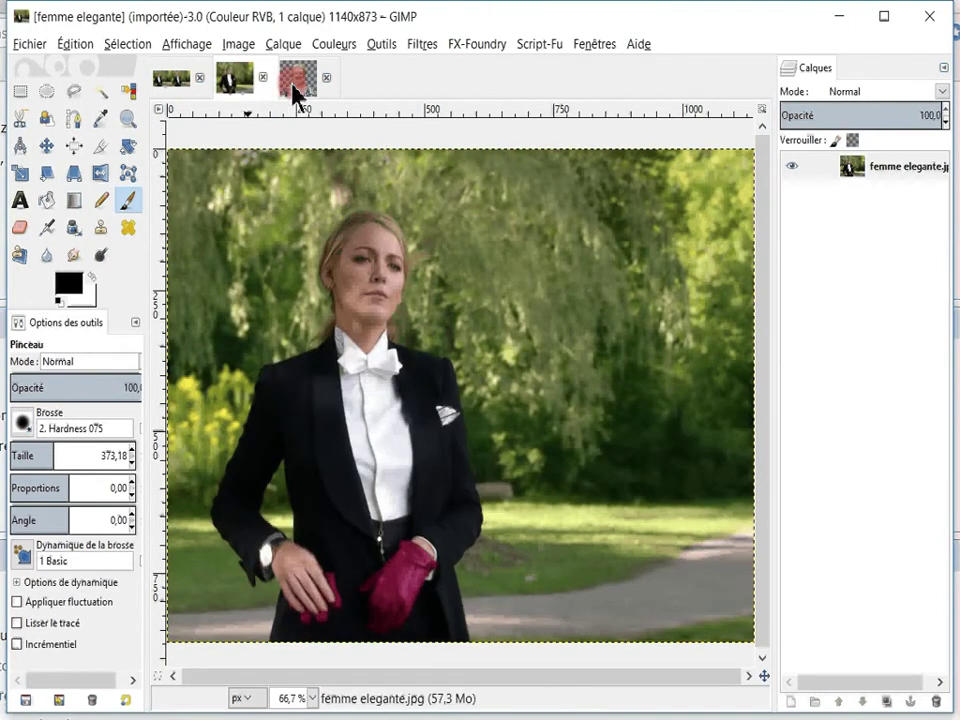
left_click(296, 85)
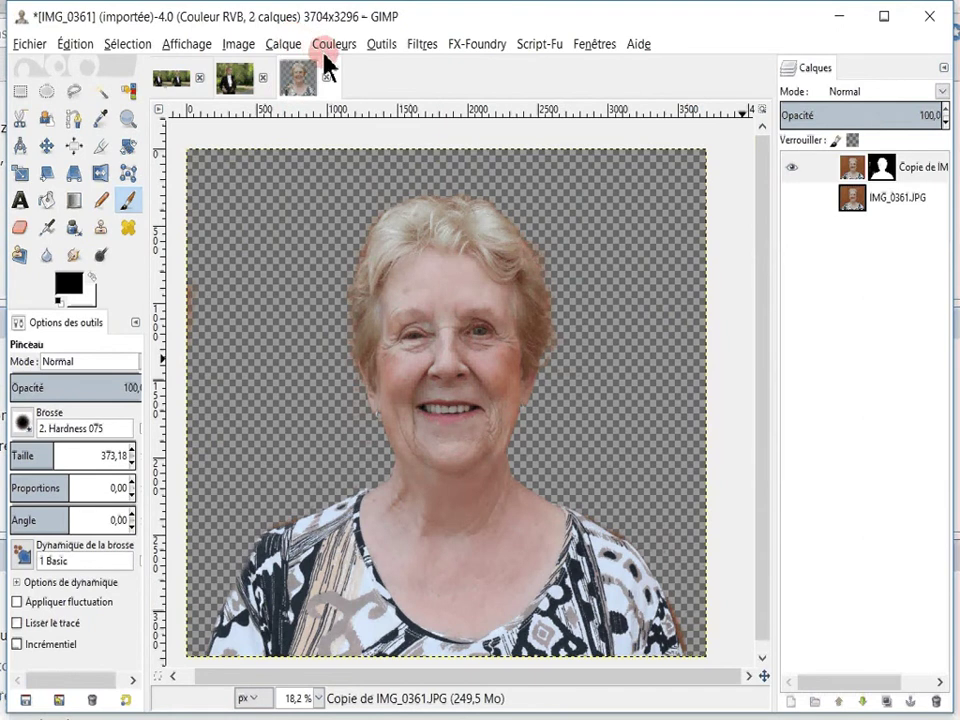
Scale the image to width 450 with the chain linked, giving 450×400 pixels
left_click(250, 60)
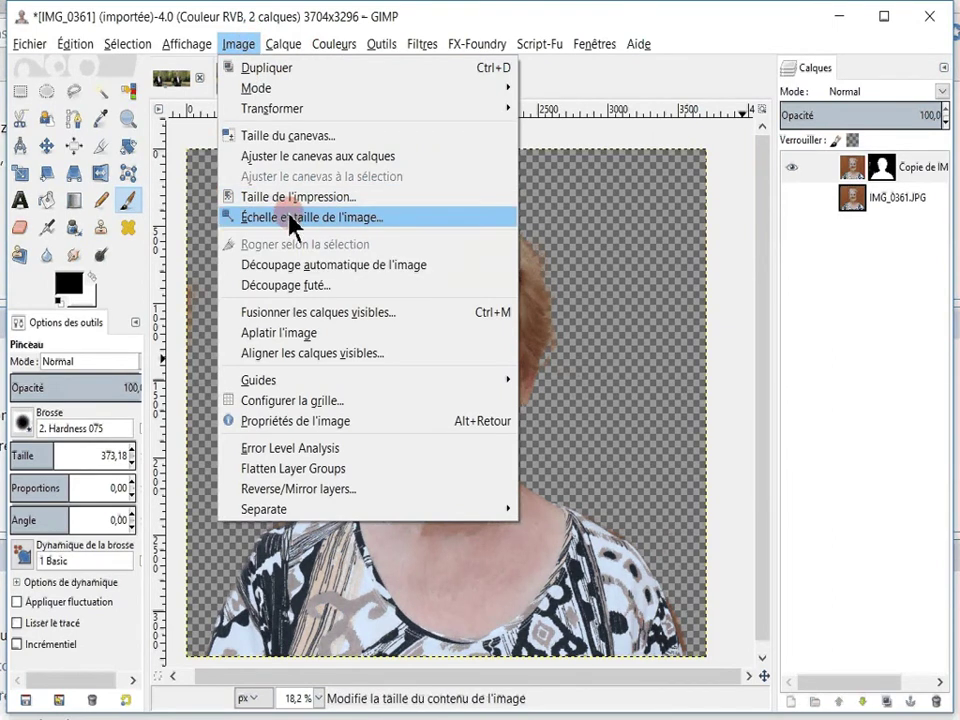
left_click(290, 220)
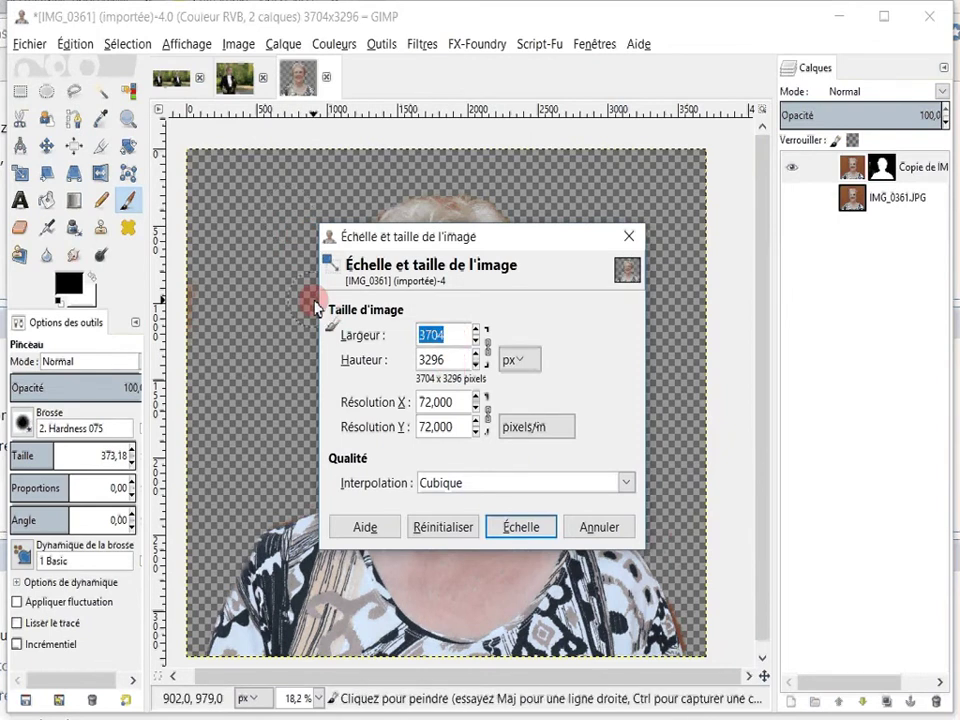
type("450")
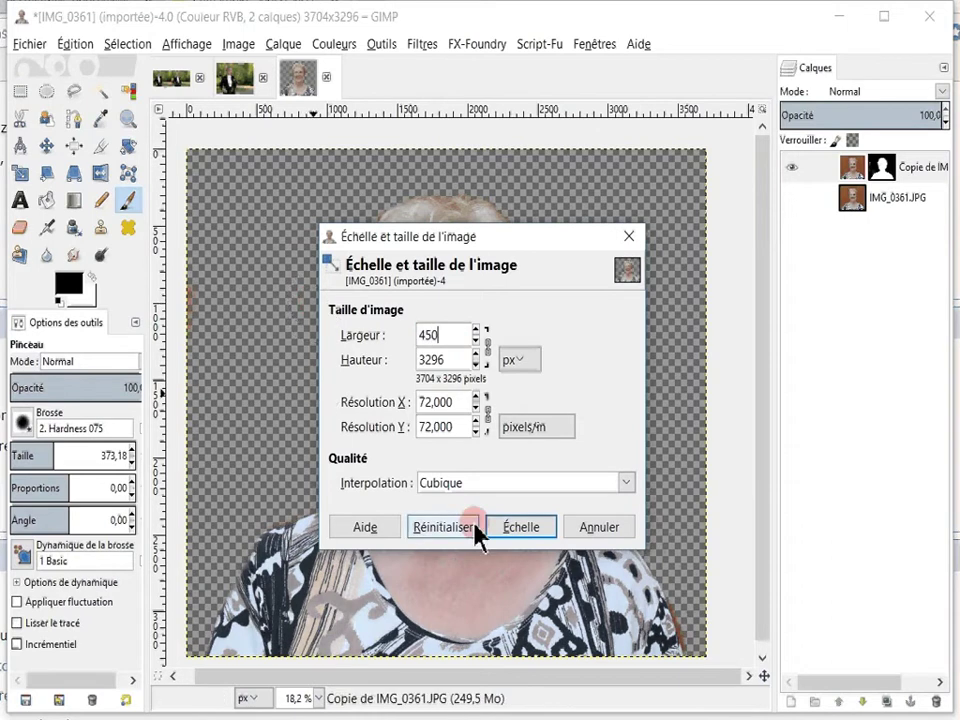
left_click(500, 531)
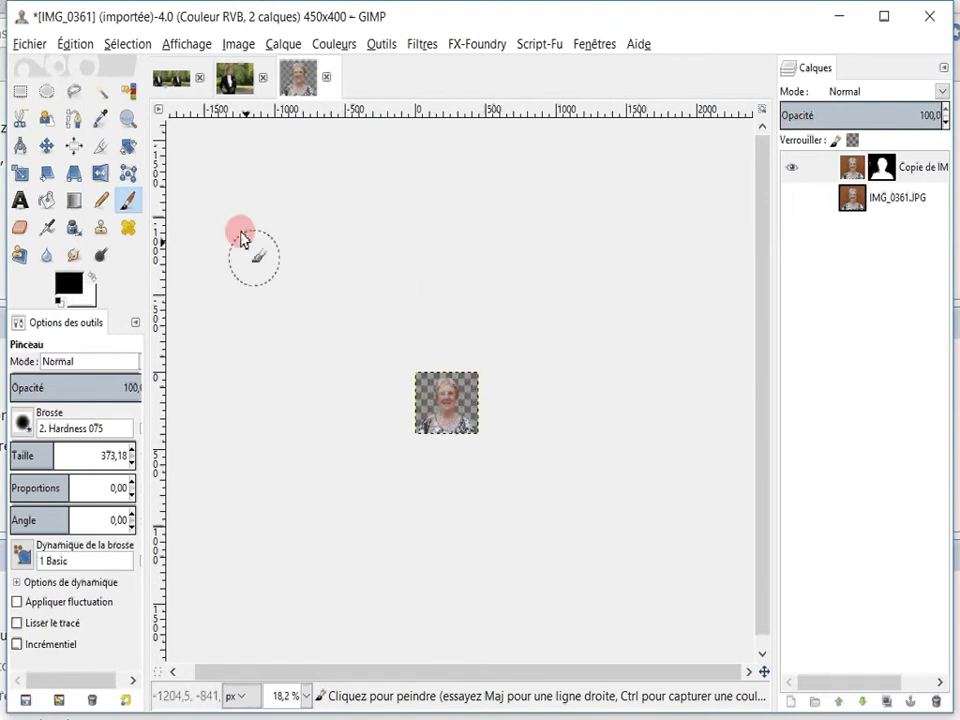
Export the scaled portrait over jane_450.png, then close it, discarding changes
left_click(30, 44)
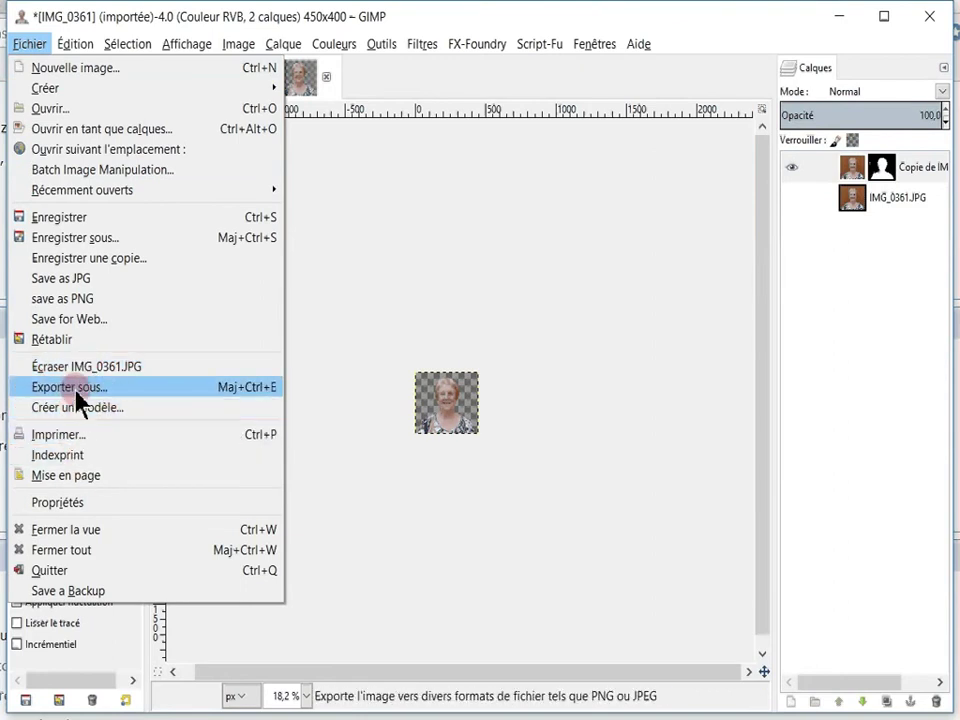
left_click(77, 389)
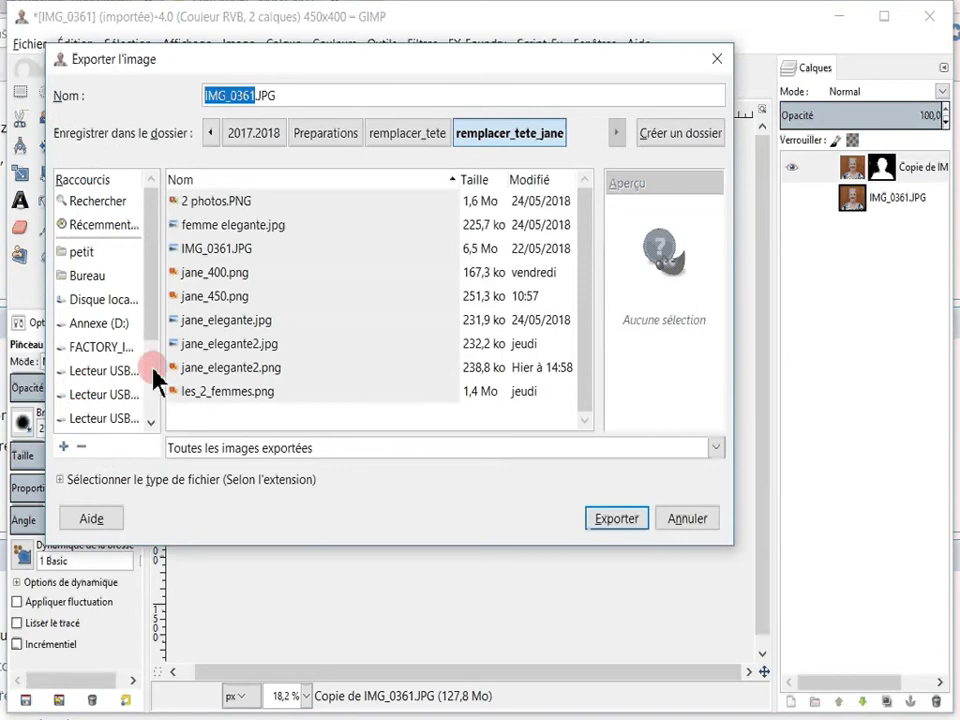
left_click(214, 298)
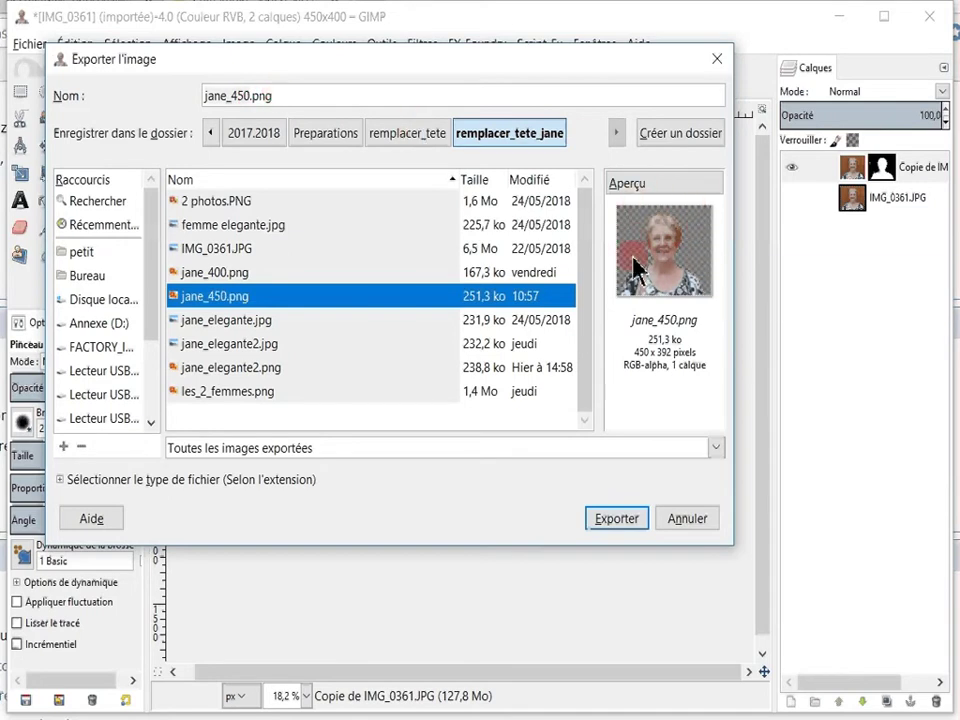
left_click(621, 520)
left_click(462, 394)
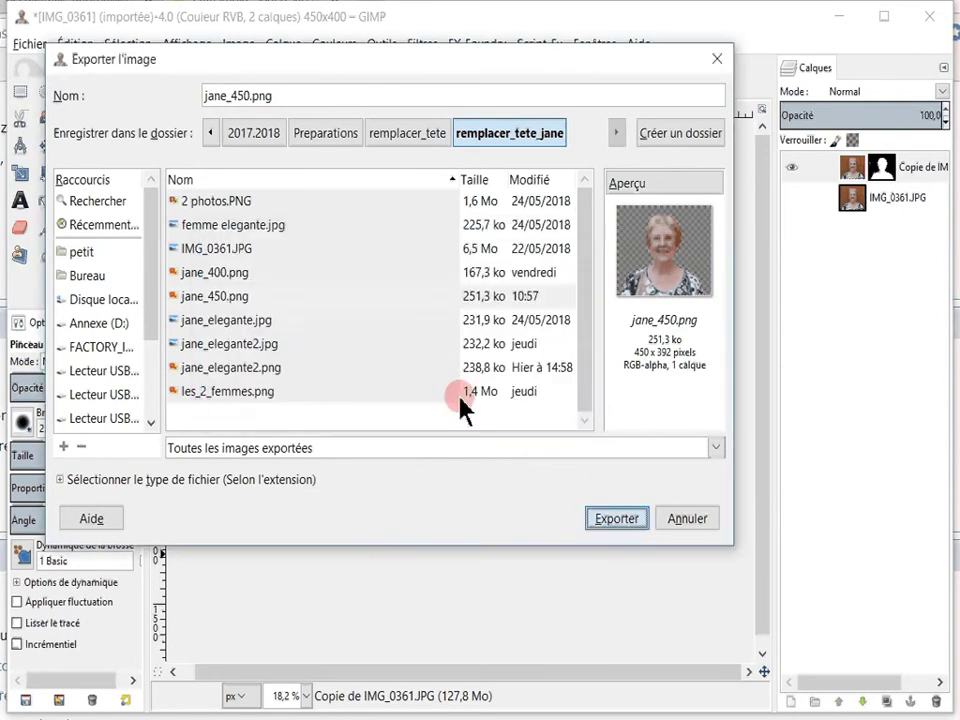
left_click(412, 594)
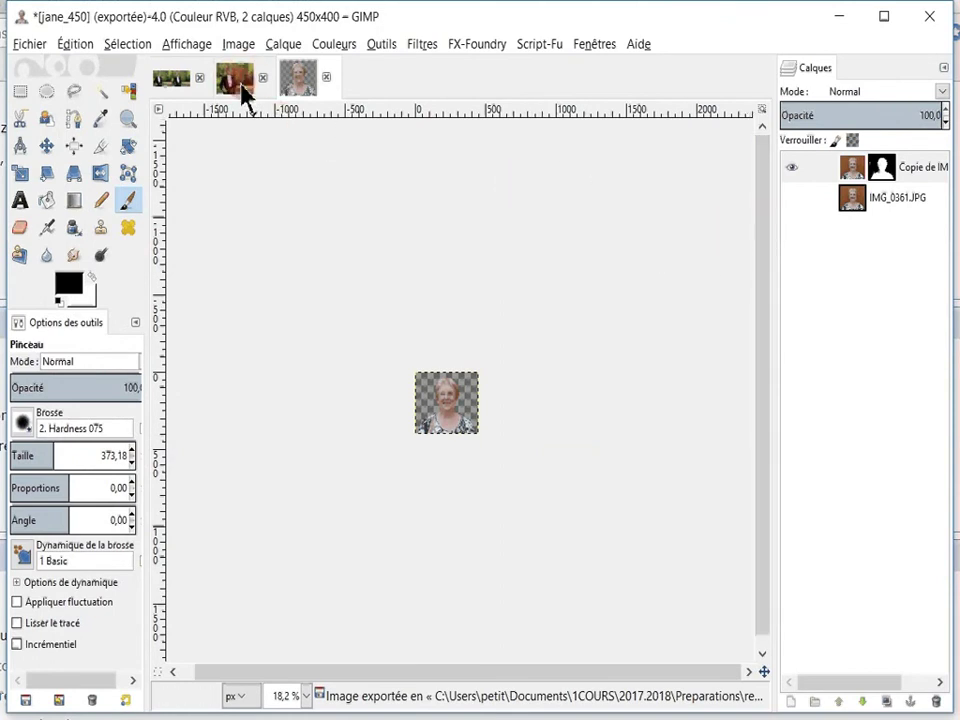
left_click(326, 77)
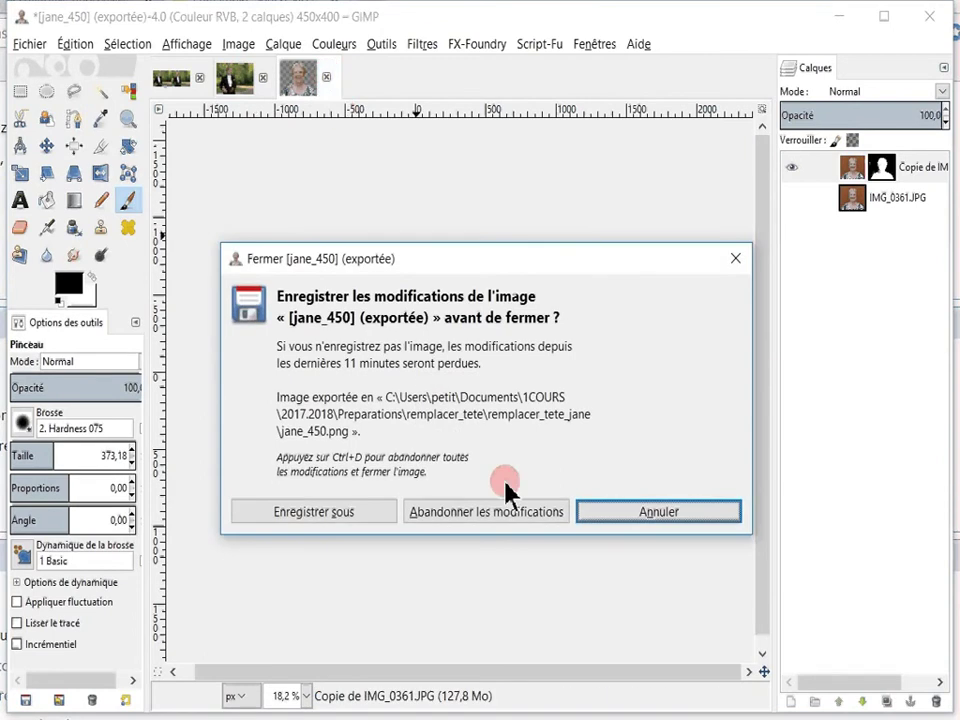
left_click(497, 513)
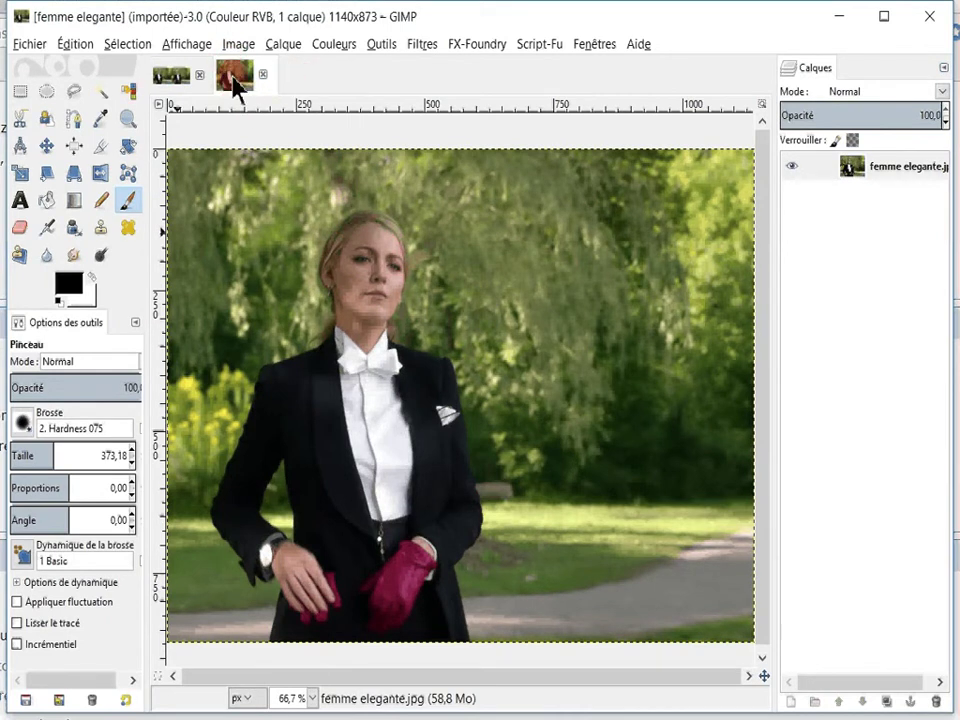
Open jane_450.png as a new layer in the femme elegante photo and pick the Move tool
left_click(32, 44)
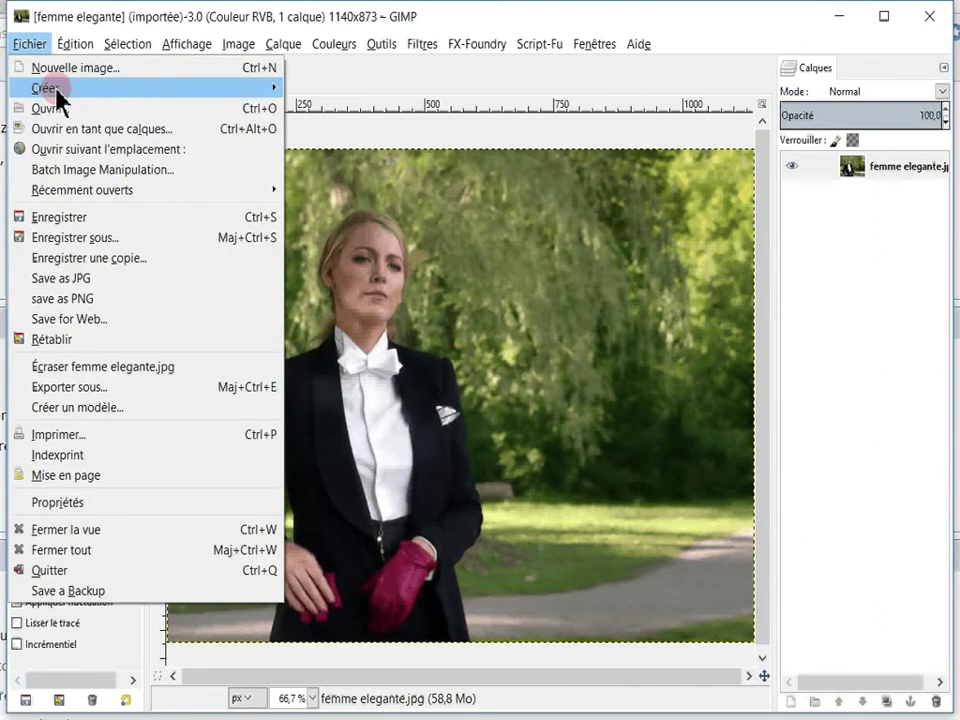
left_click(75, 128)
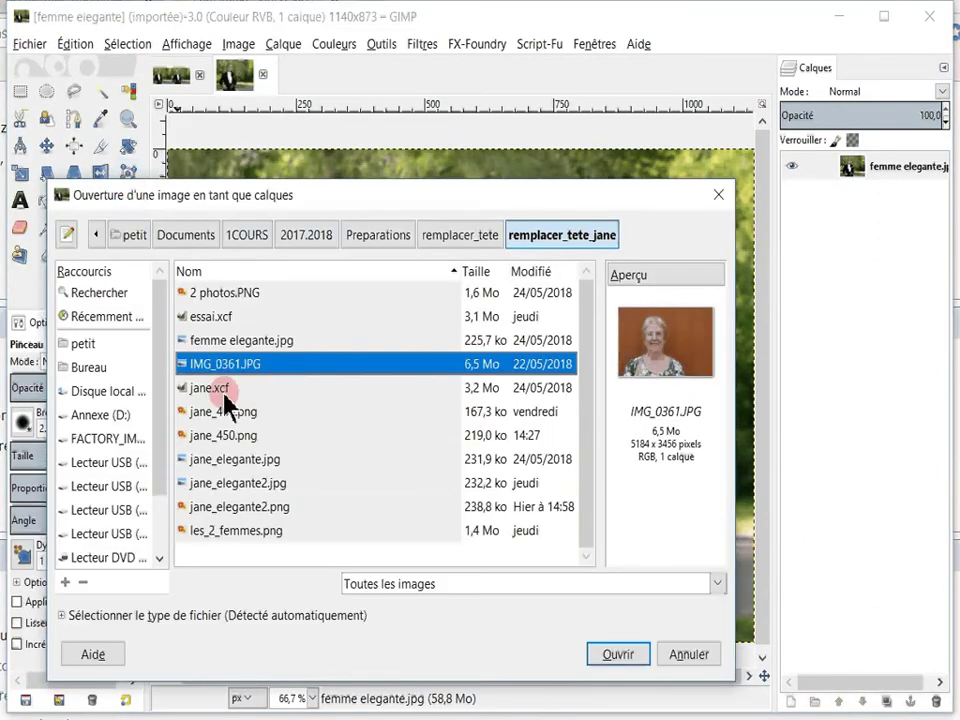
left_click(248, 443)
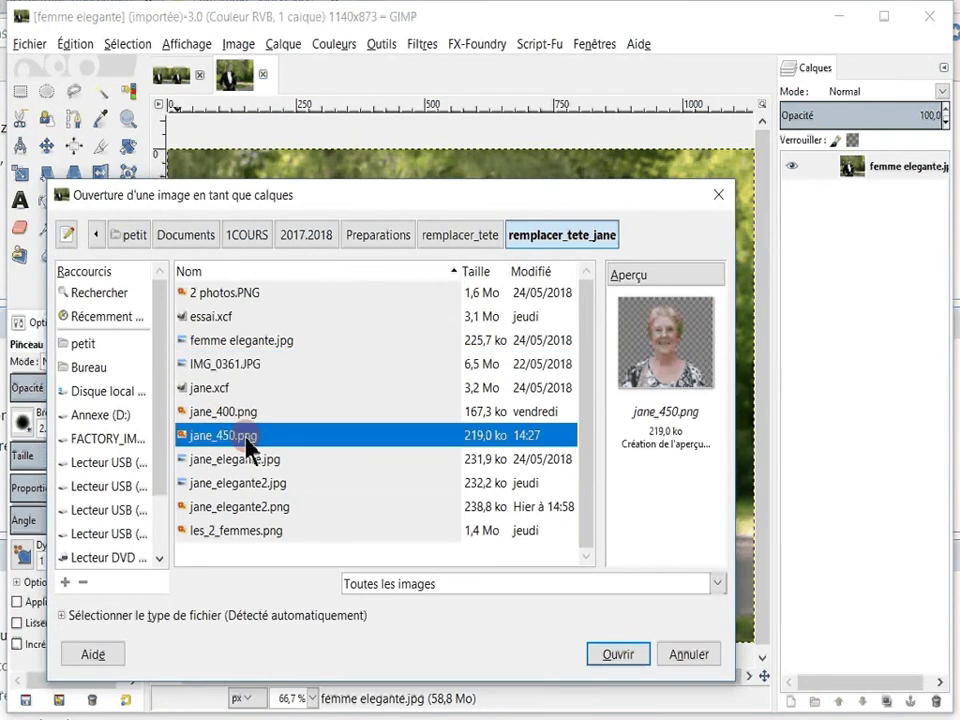
left_click(615, 656)
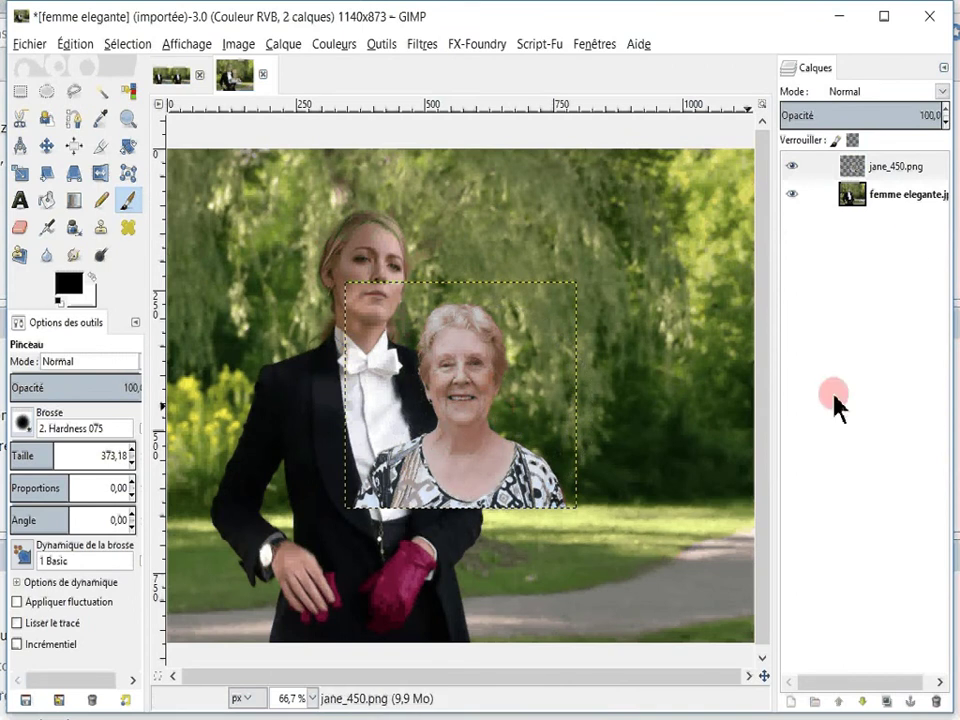
left_click(20, 92)
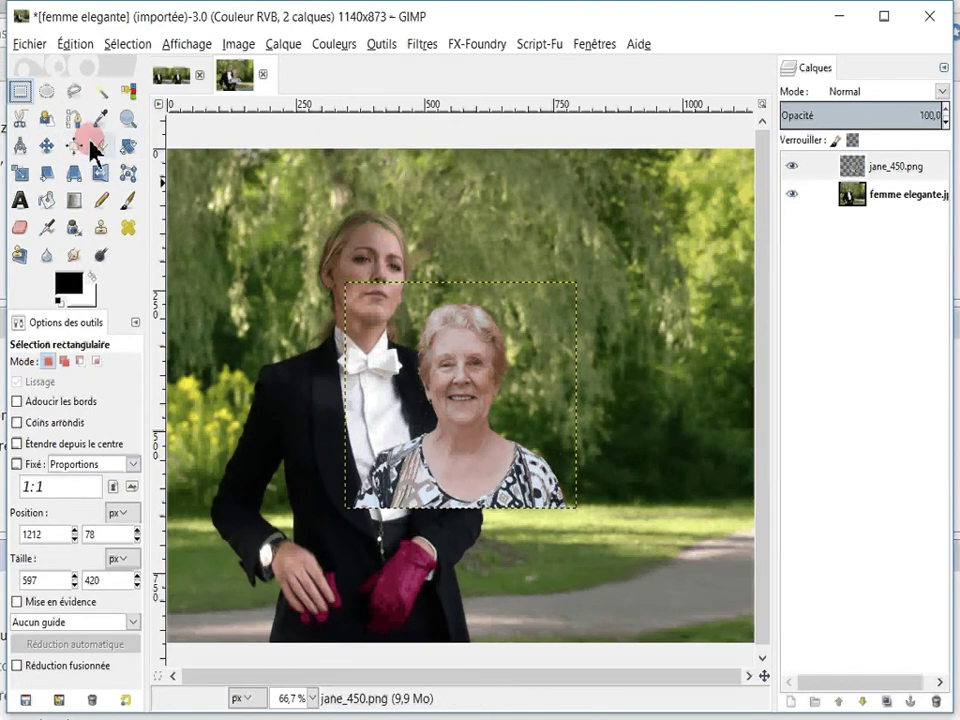
left_click(46, 146)
Reposition the jane_450 layer, hide it, and select the femme elegante layer
mouse_move(484, 349)
left_mouse_down()
mouse_move(391, 262)
mouse_move(380, 270)
mouse_move(391, 277)
mouse_move(382, 269)
left_mouse_up()
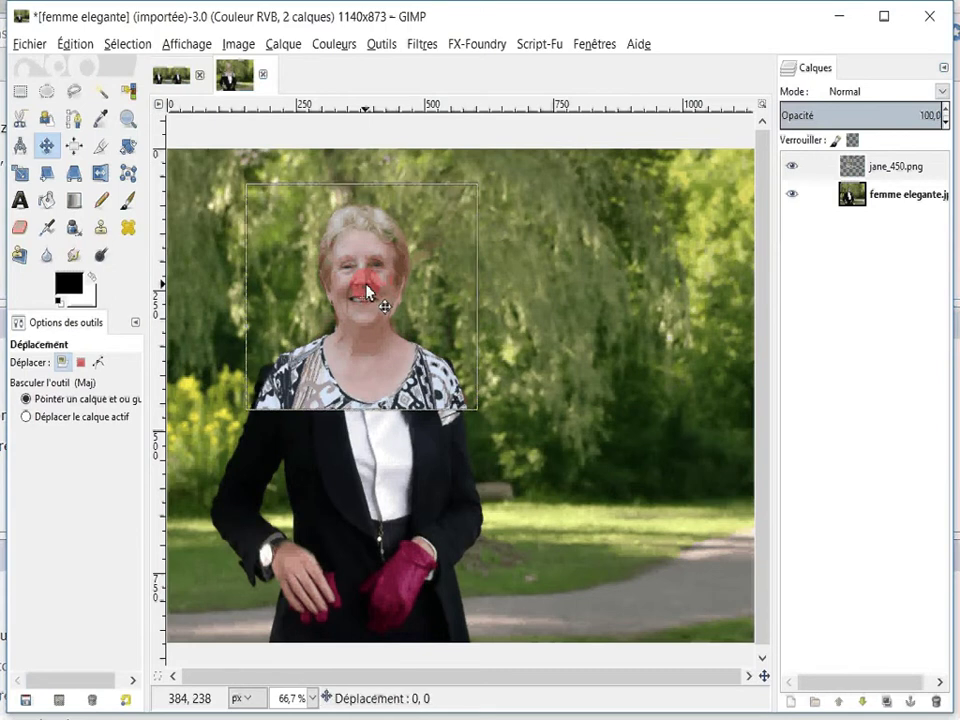
left_click_drag(366, 290, 519, 323)
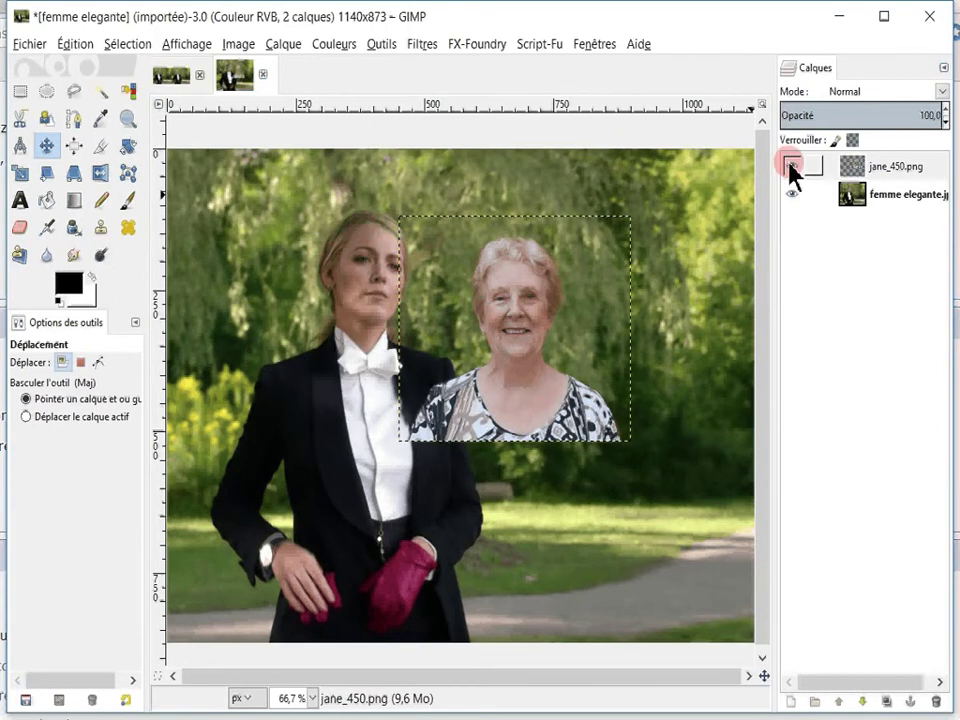
left_click(789, 166)
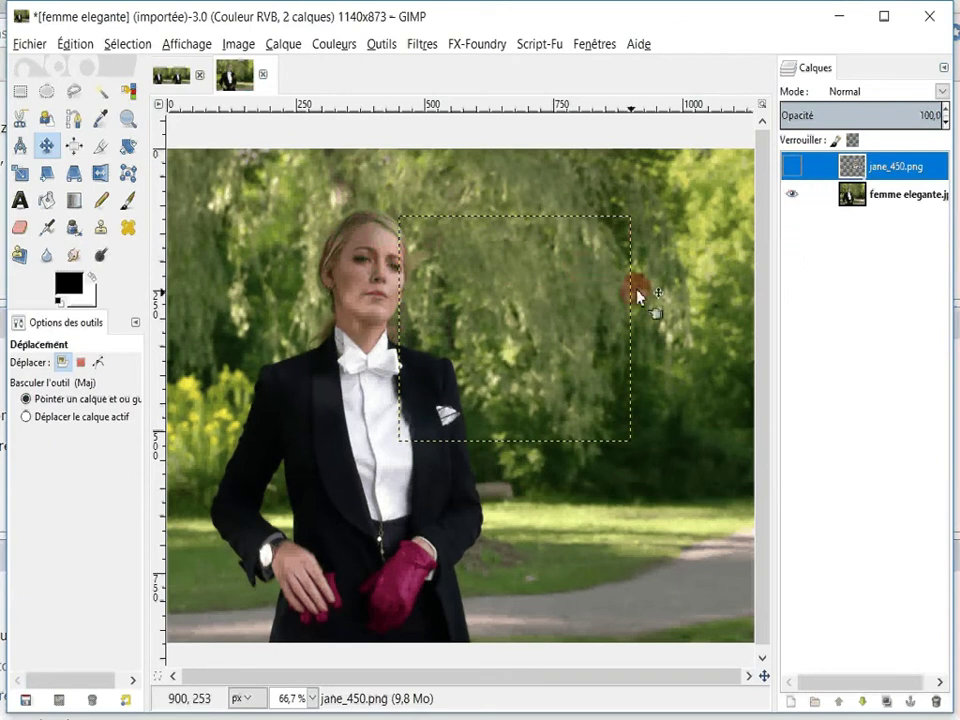
left_click(900, 196)
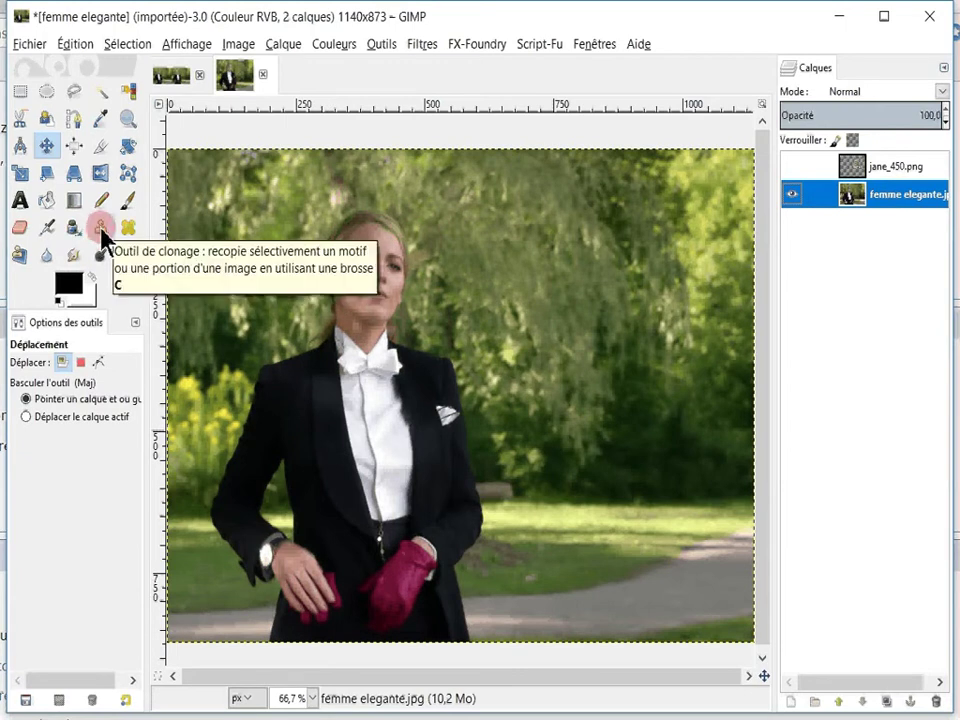
Clone willow foliage from the upper-right trees over the tuxedo woman's head
left_click(100, 228)
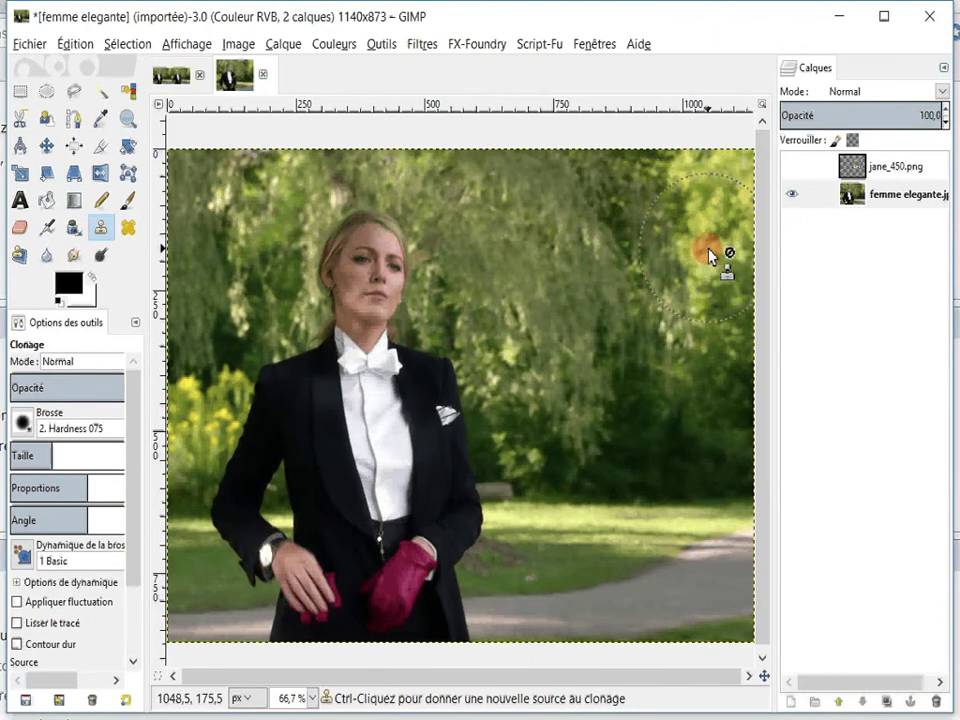
left_click(655, 265, "ctrl")
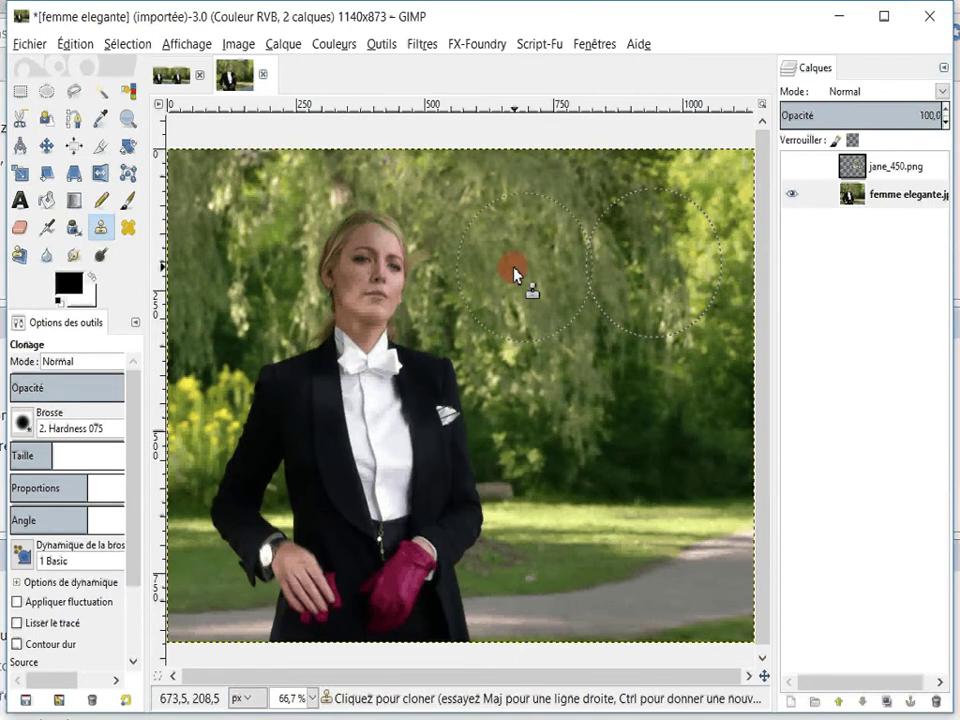
left_click_drag(490, 268, 272, 243)
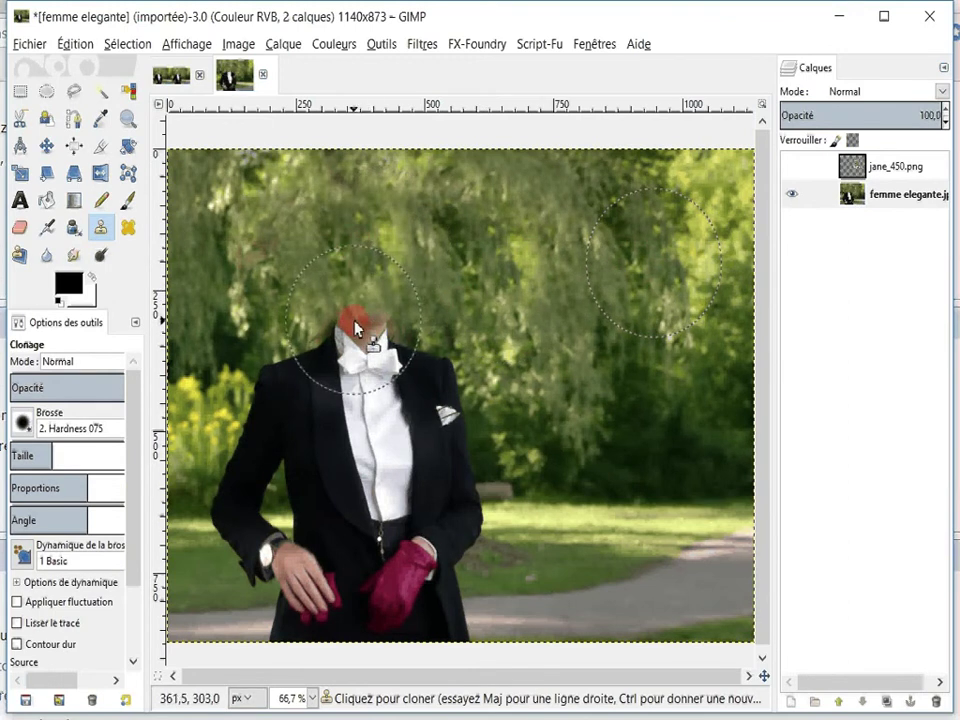
left_click_drag(355, 327, 375, 338)
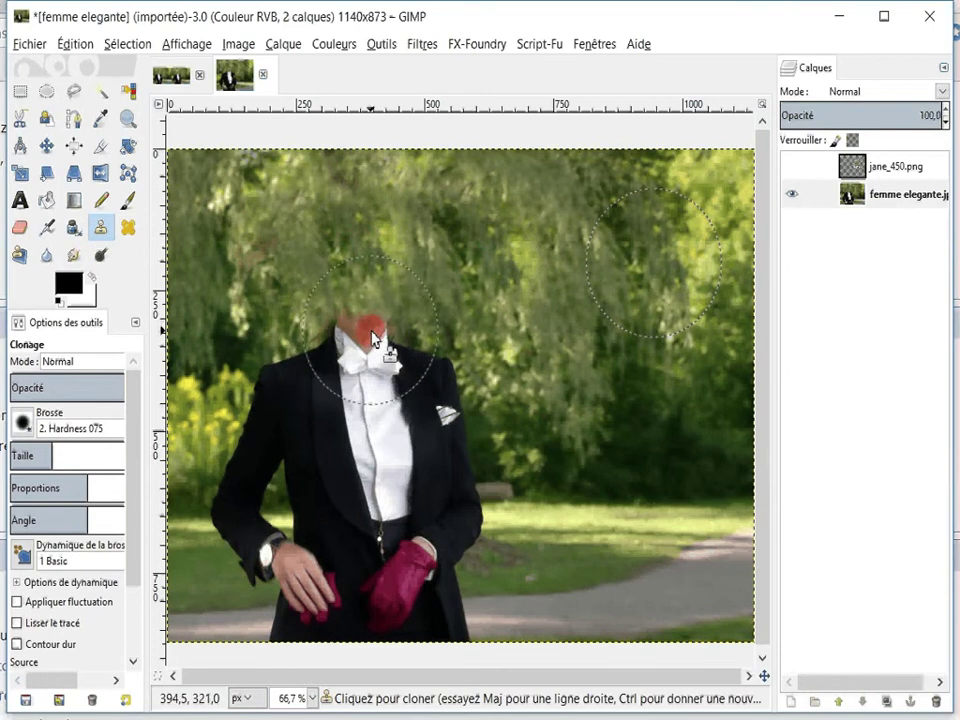
With a smaller clone brush, cover the neck area with foliage and show jane_450 again
left_click(15, 456)
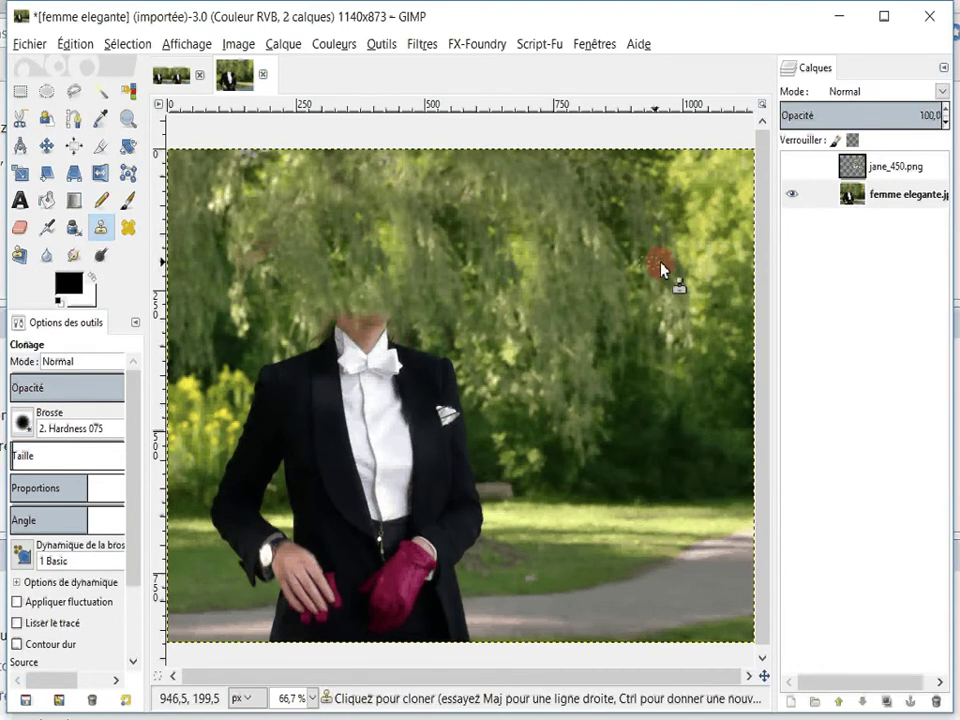
left_click(650, 268, "ctrl")
mouse_move(360, 328)
left_mouse_down()
mouse_move(393, 325)
mouse_move(363, 344)
mouse_move(330, 317)
mouse_move(394, 271)
mouse_move(372, 352)
left_mouse_up()
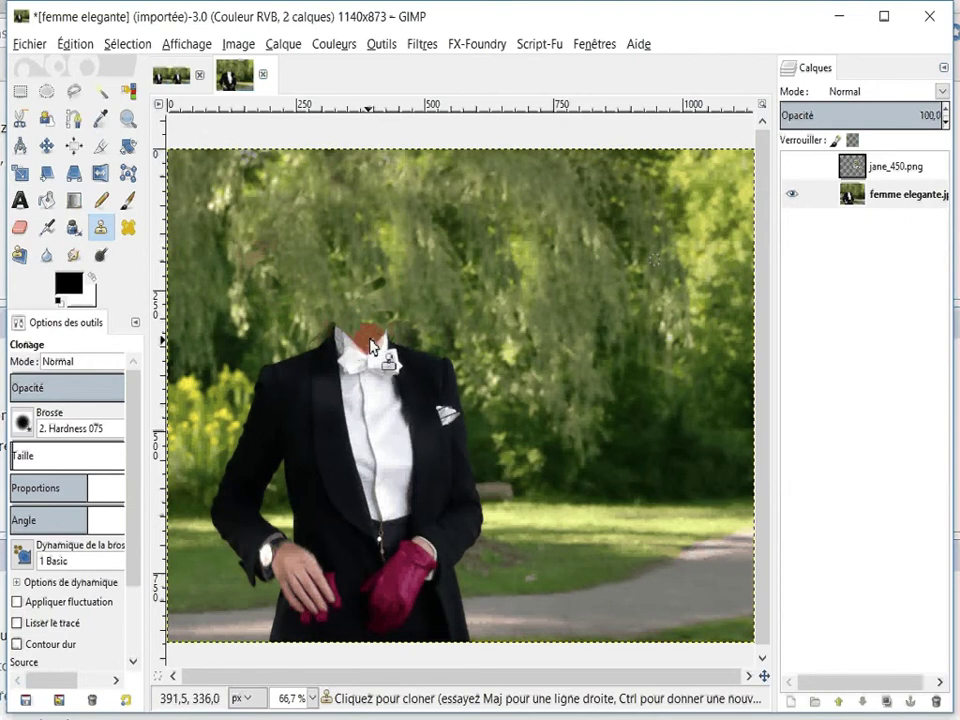
left_click(794, 167)
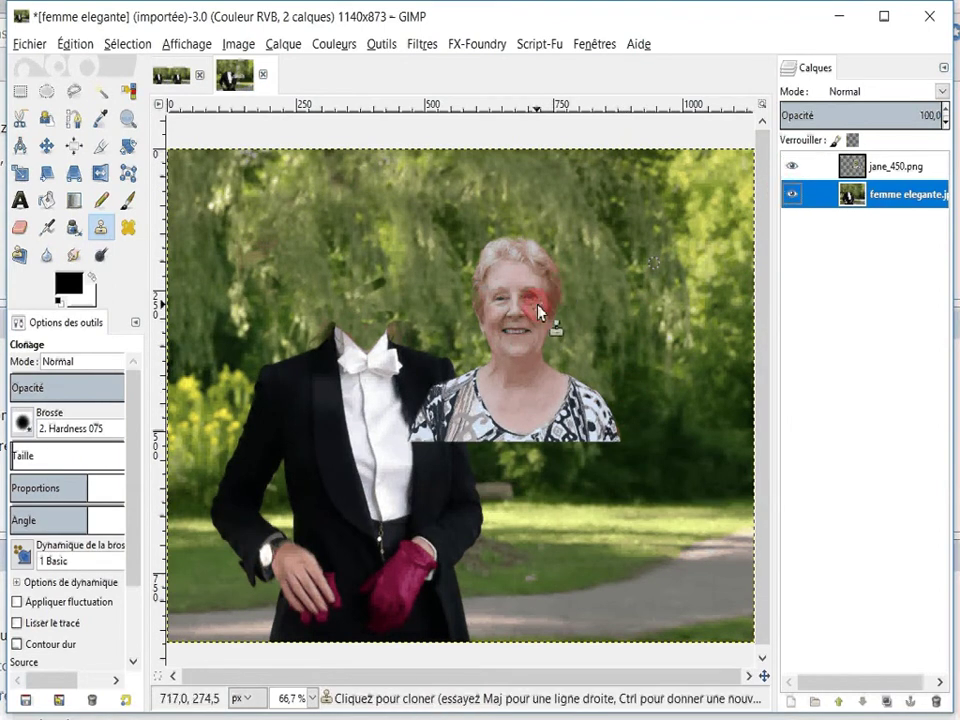
Move the jane_450 layer onto the headless body, keeping the park layer at full opacity
left_click(47, 146)
mouse_move(516, 291)
left_mouse_down()
mouse_move(389, 288)
mouse_move(363, 283)
mouse_move(363, 272)
left_mouse_up()
left_click(898, 200)
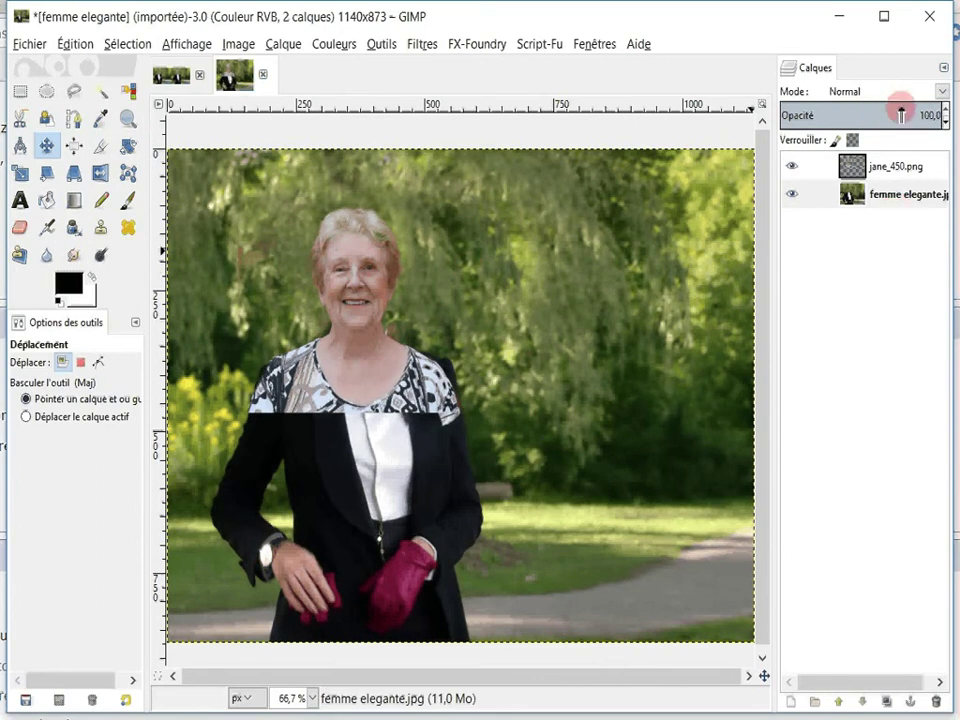
left_click(896, 112)
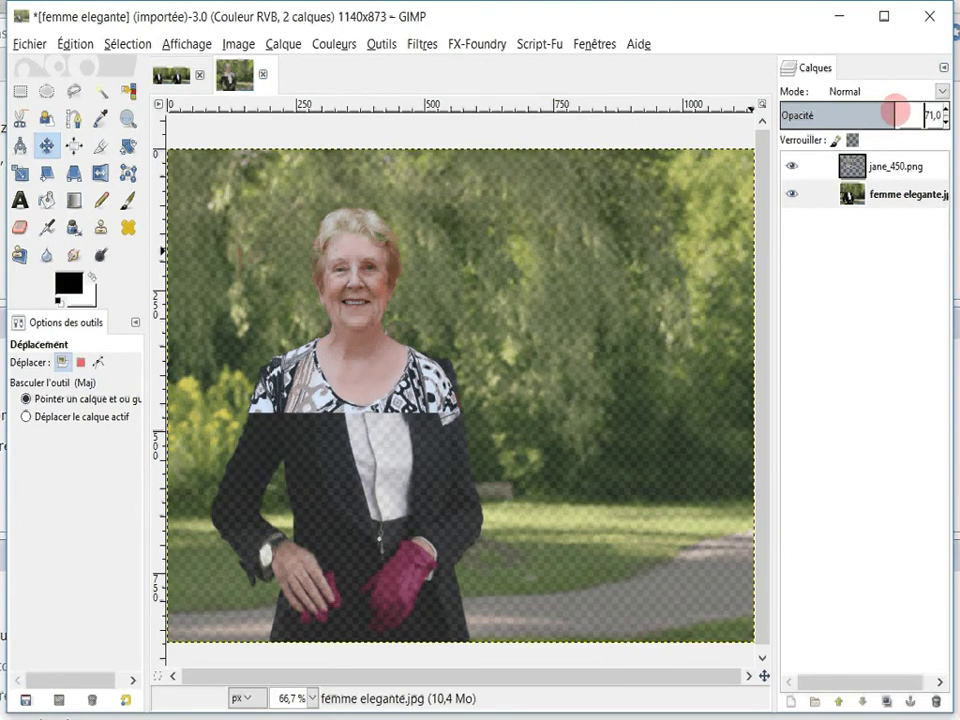
left_click(893, 198)
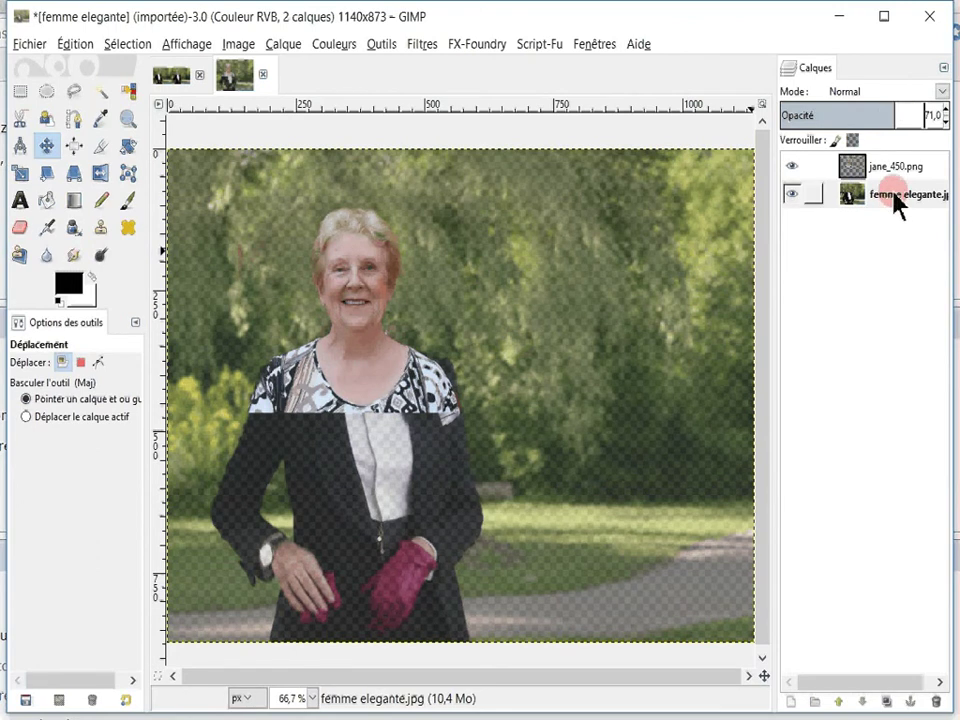
left_click_drag(871, 112, 948, 110)
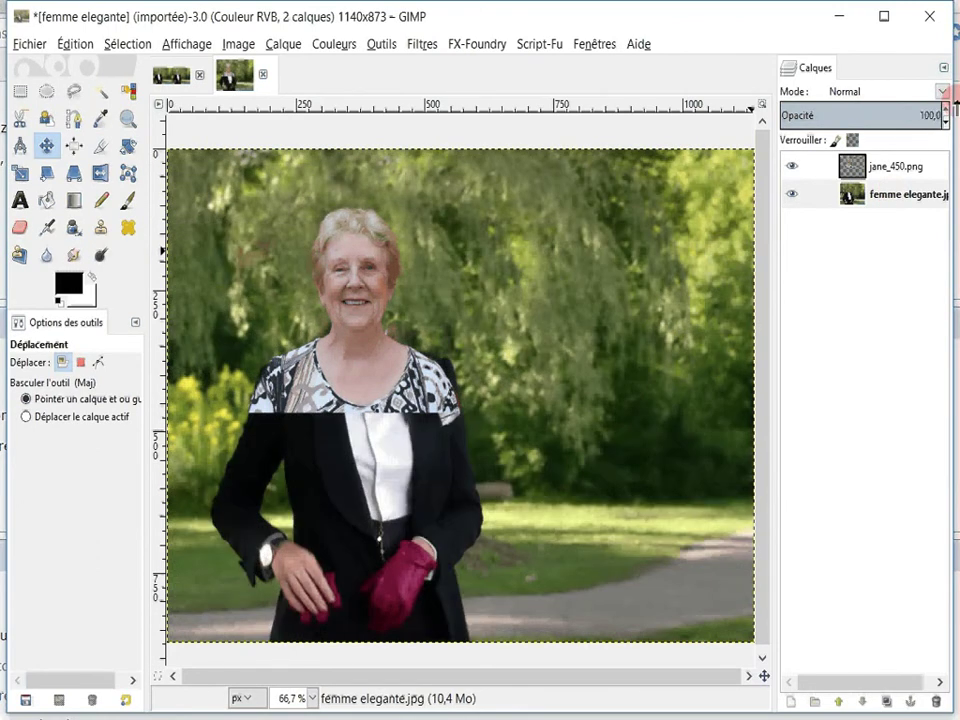
Set jane_450 to 72.9 opacity, nudge it into alignment, then restore 100 opacity
left_click(885, 172)
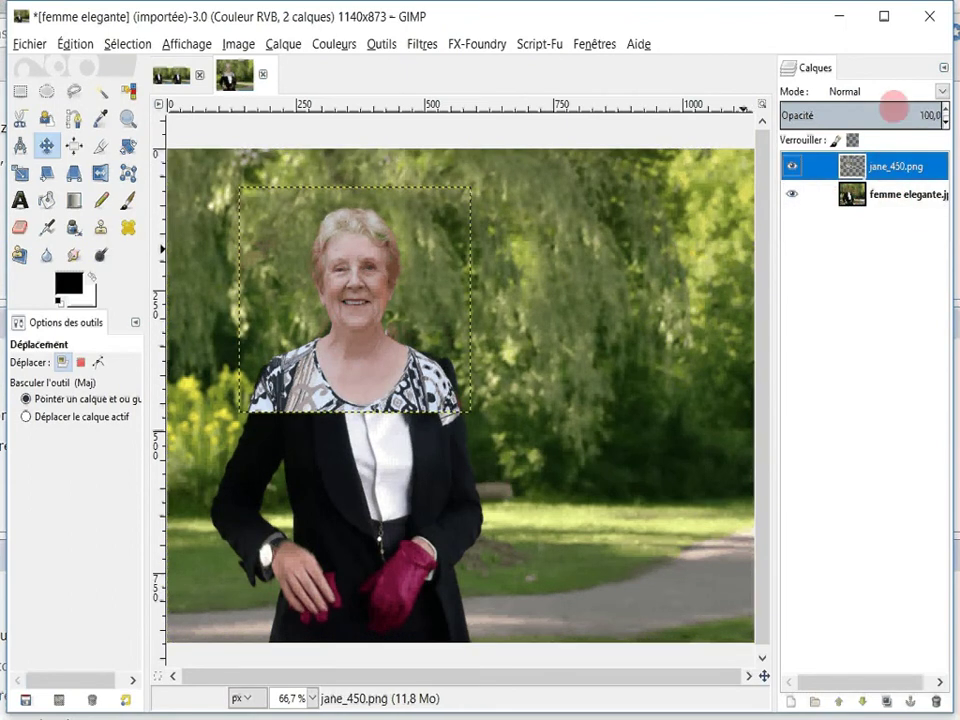
left_click(893, 112)
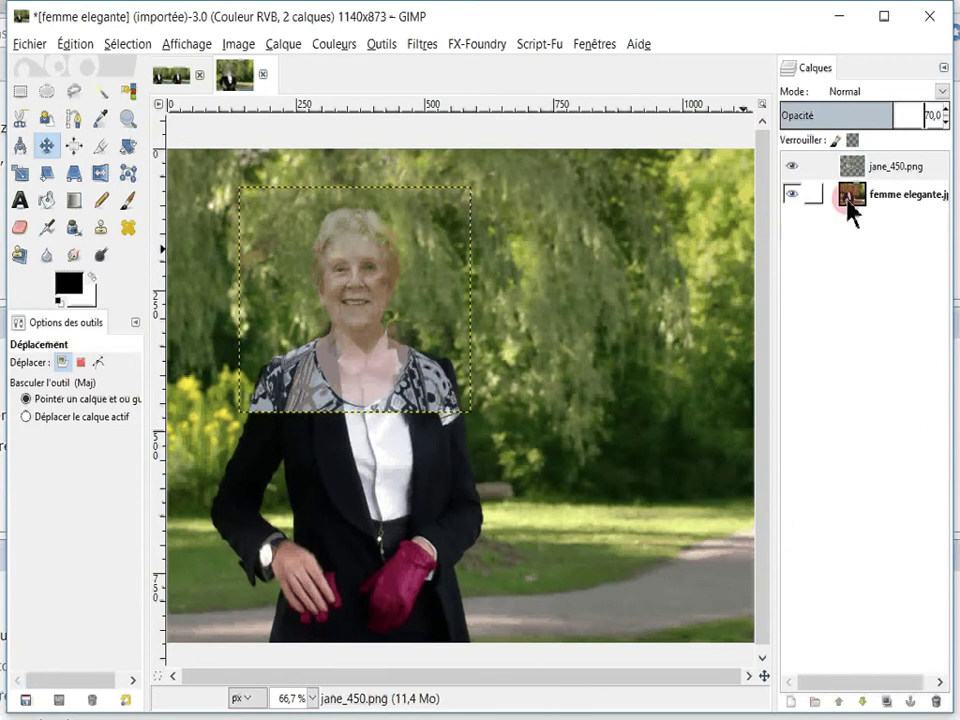
left_click(900, 114)
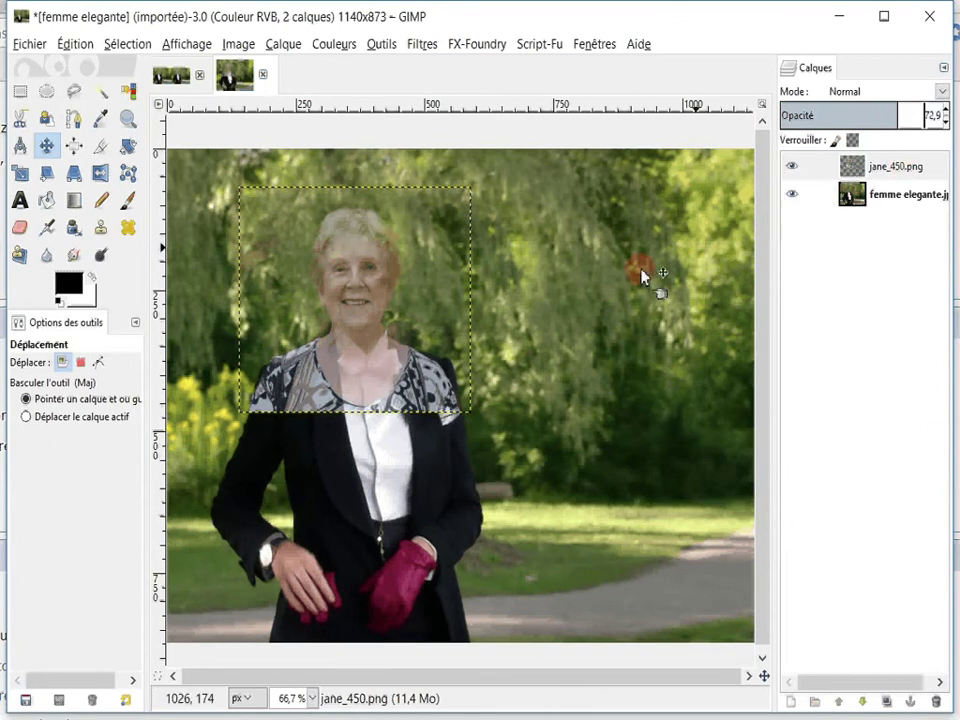
mouse_move(369, 296)
left_mouse_down()
mouse_move(390, 292)
mouse_move(395, 307)
mouse_move(365, 288)
left_mouse_up()
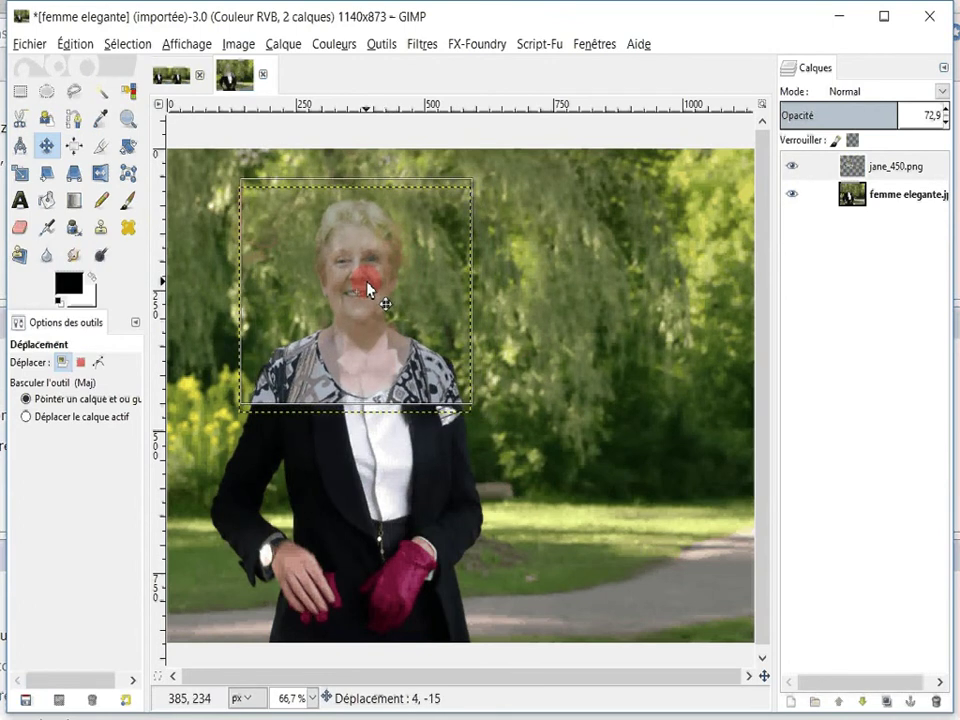
left_click_drag(367, 289, 366, 287)
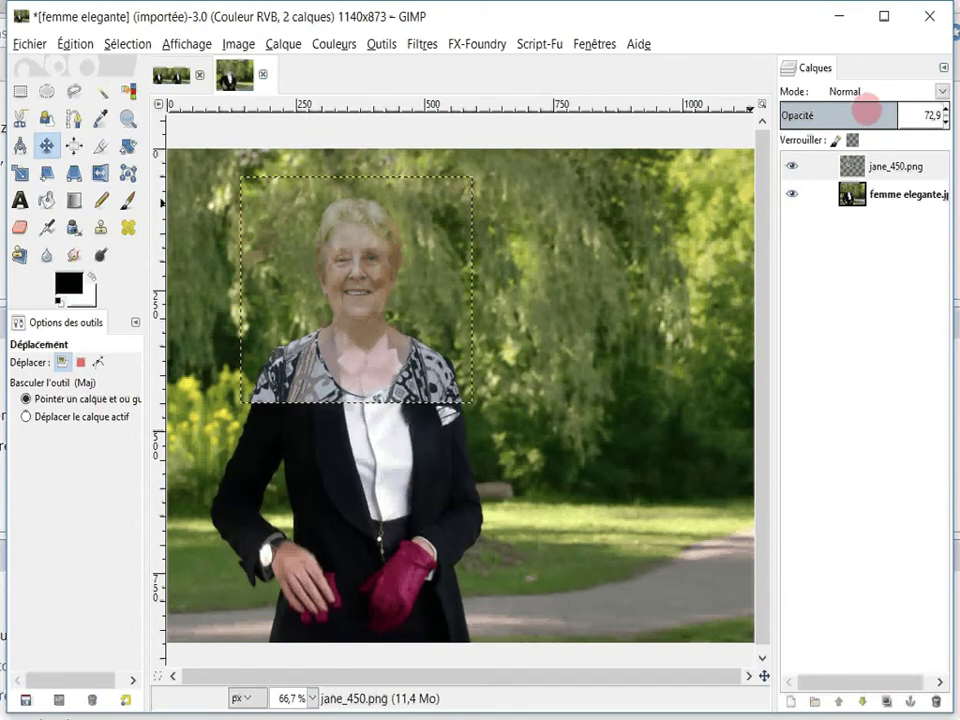
left_click_drag(868, 115, 947, 115)
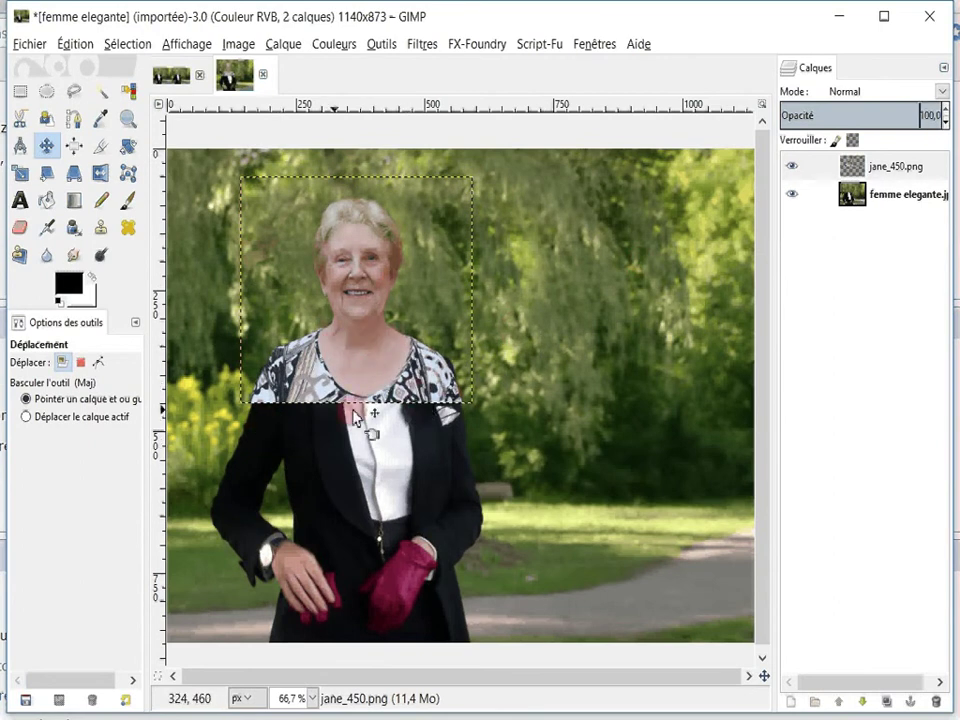
left_click(853, 172)
left_click(890, 172)
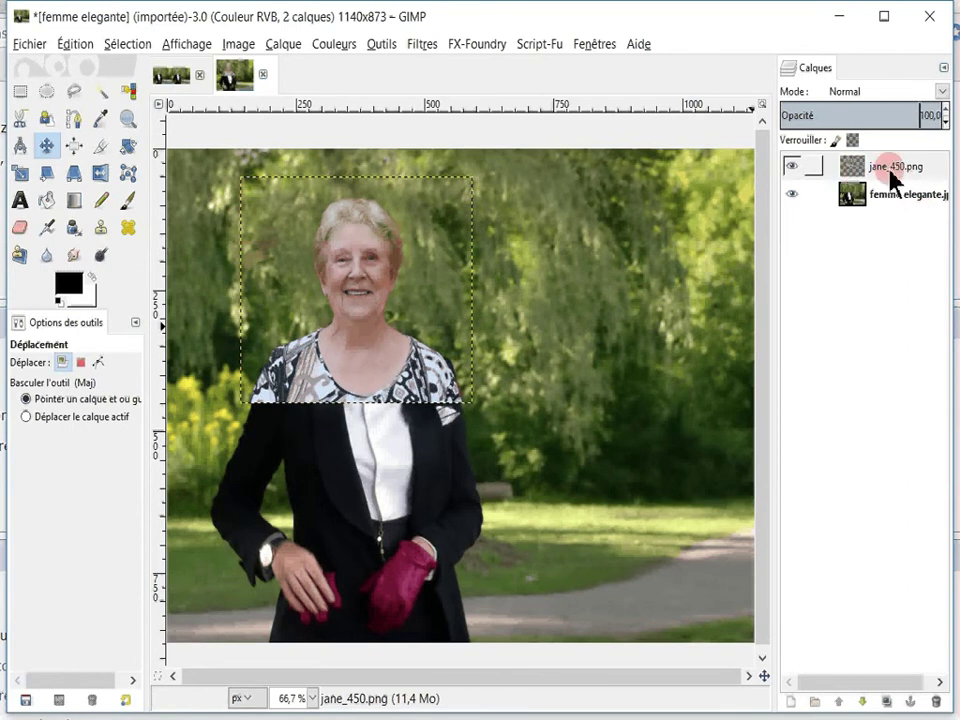
left_click(886, 176)
Add a white, fully opaque layer mask to jane_450 and make the mask active
right_click(890, 180)
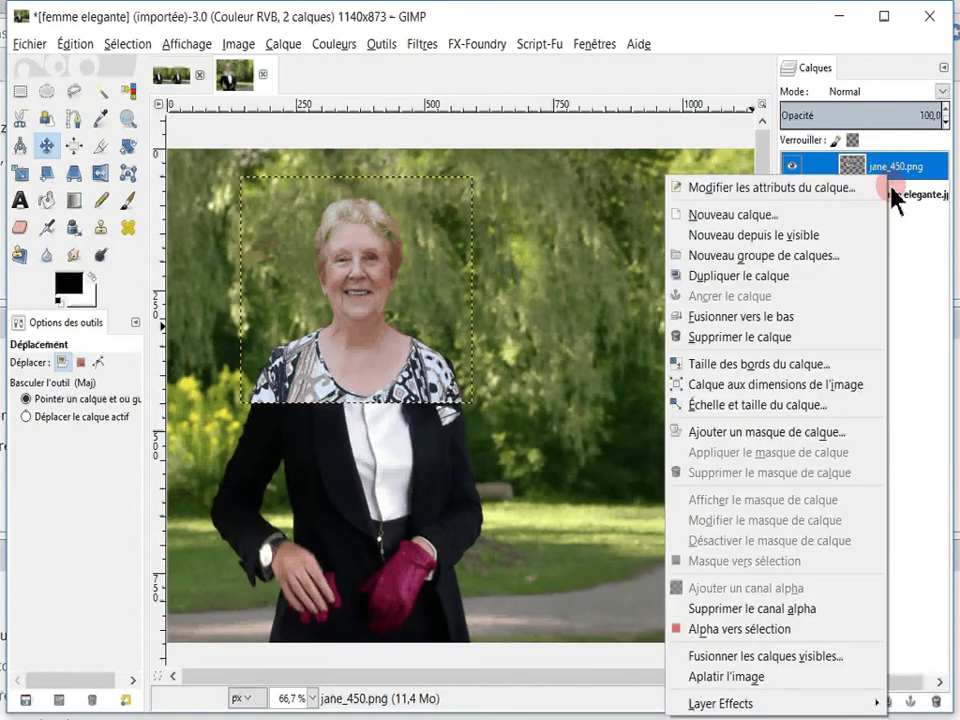
left_click(735, 446)
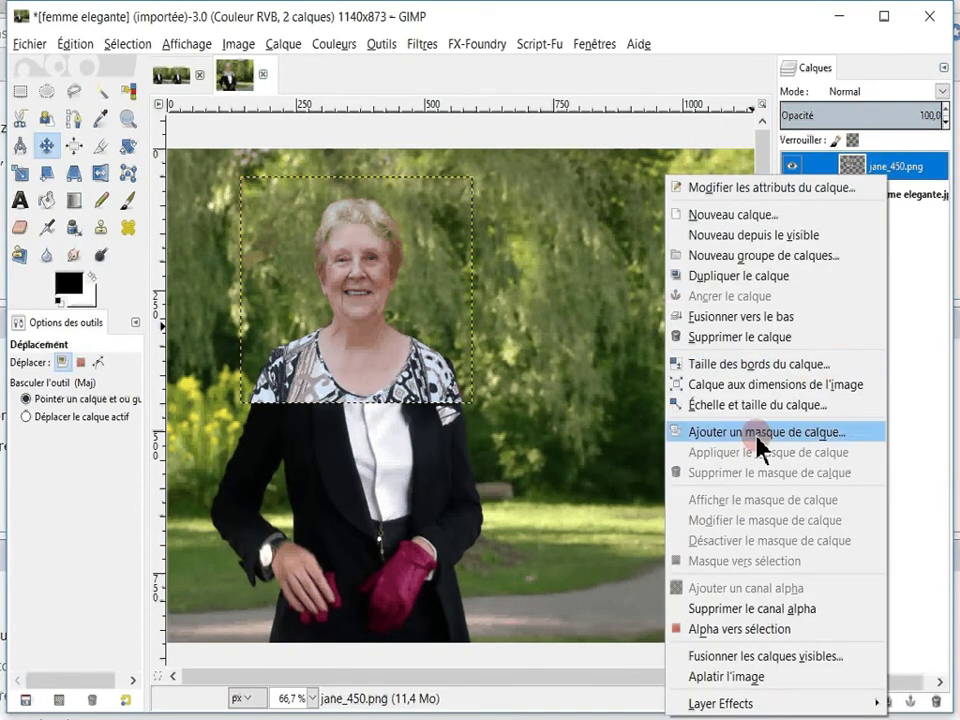
left_click(760, 442)
left_click(661, 381)
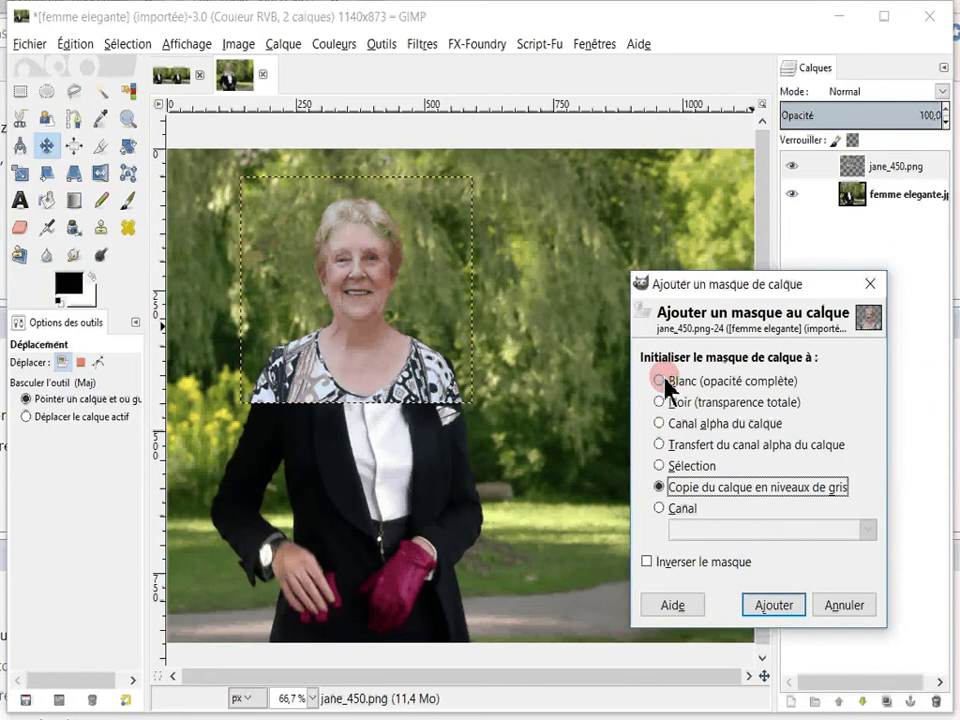
left_click(773, 606)
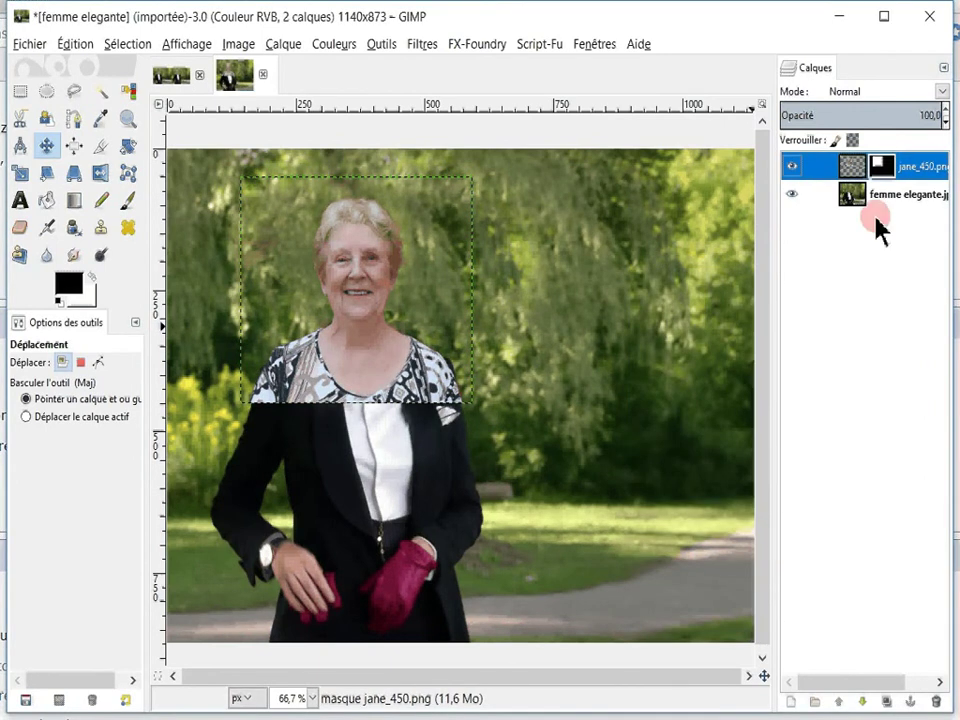
left_click(882, 165)
Click at several points around the head and blouse on the canvas
left_click(360, 256)
left_click(312, 380)
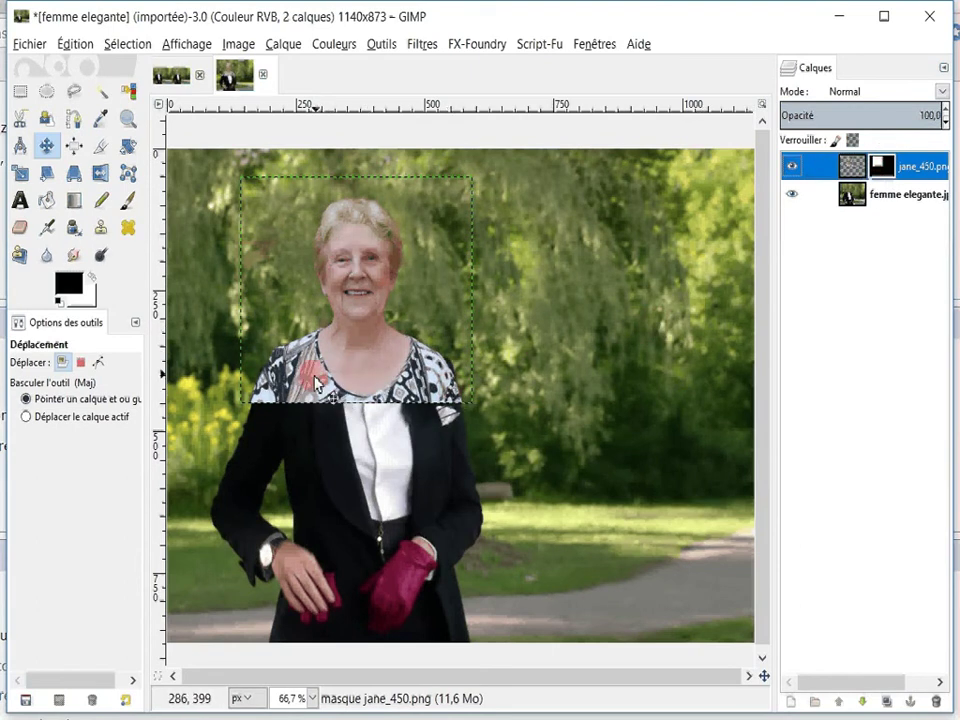
left_click(390, 379)
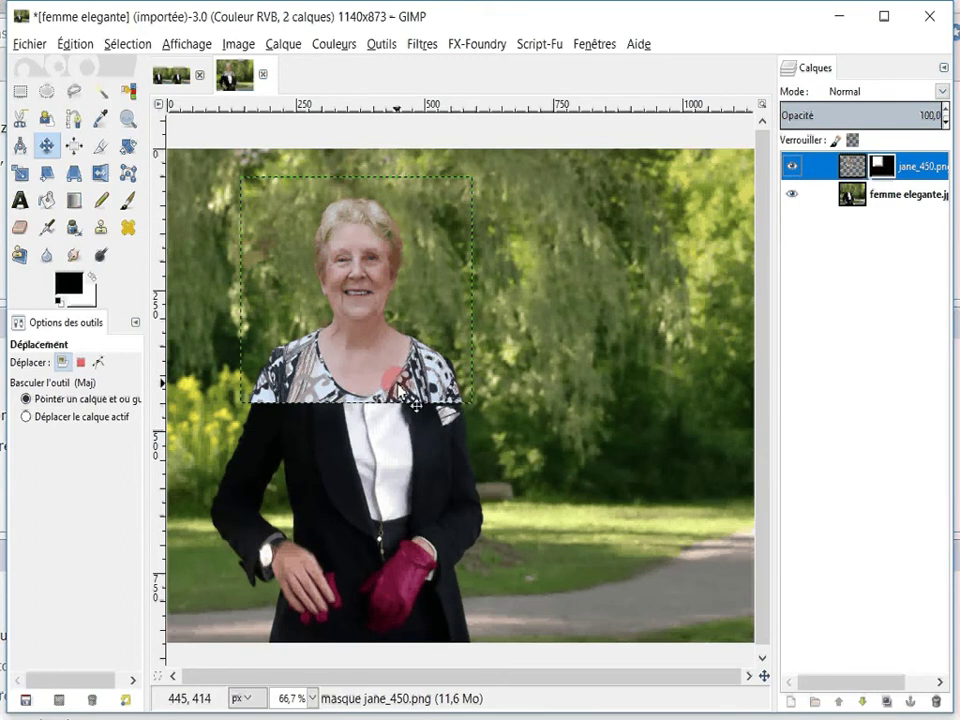
left_click(85, 291)
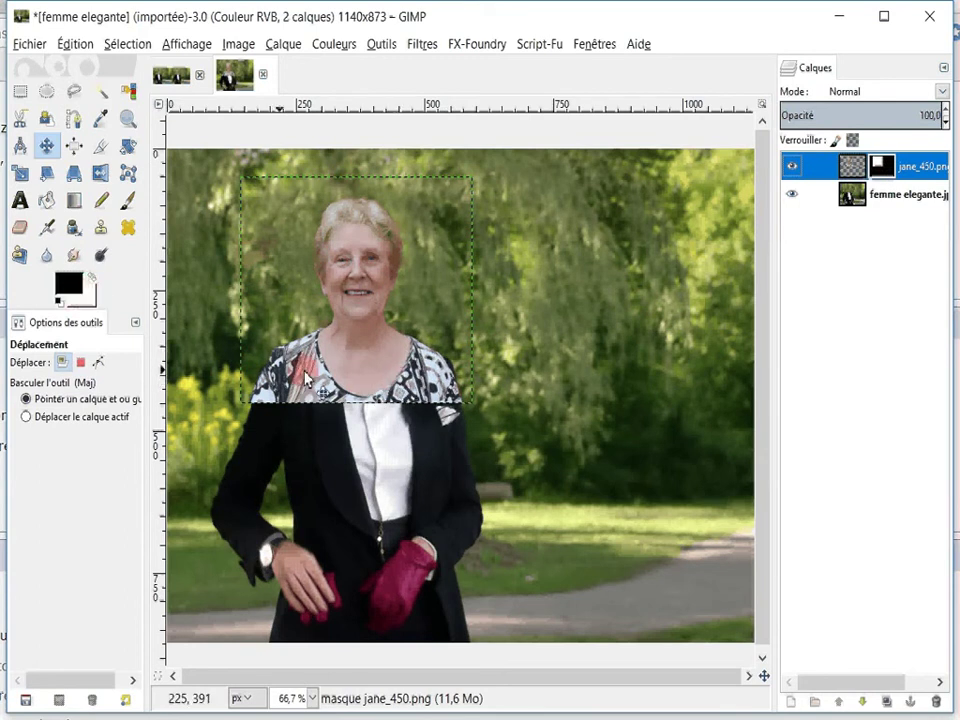
left_click(381, 330)
left_click(414, 360)
left_click(343, 454)
left_click(294, 461)
left_click(428, 438)
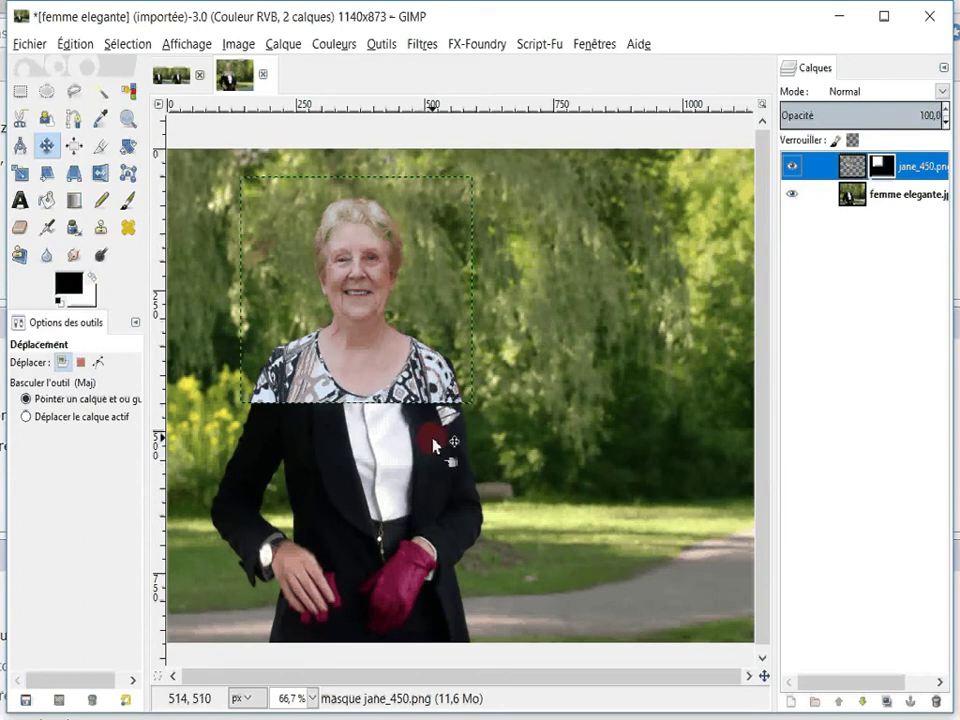
left_click(371, 396)
Set up the Paintbrush with the Hardness 100 brush at size 72.82
left_click(128, 200)
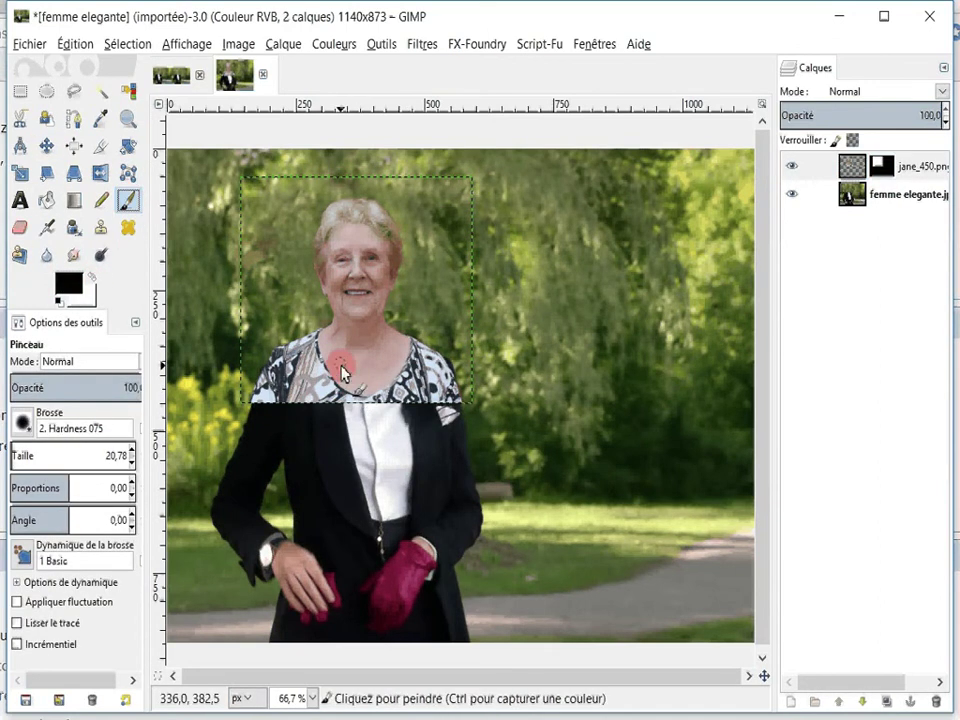
left_click(22, 455)
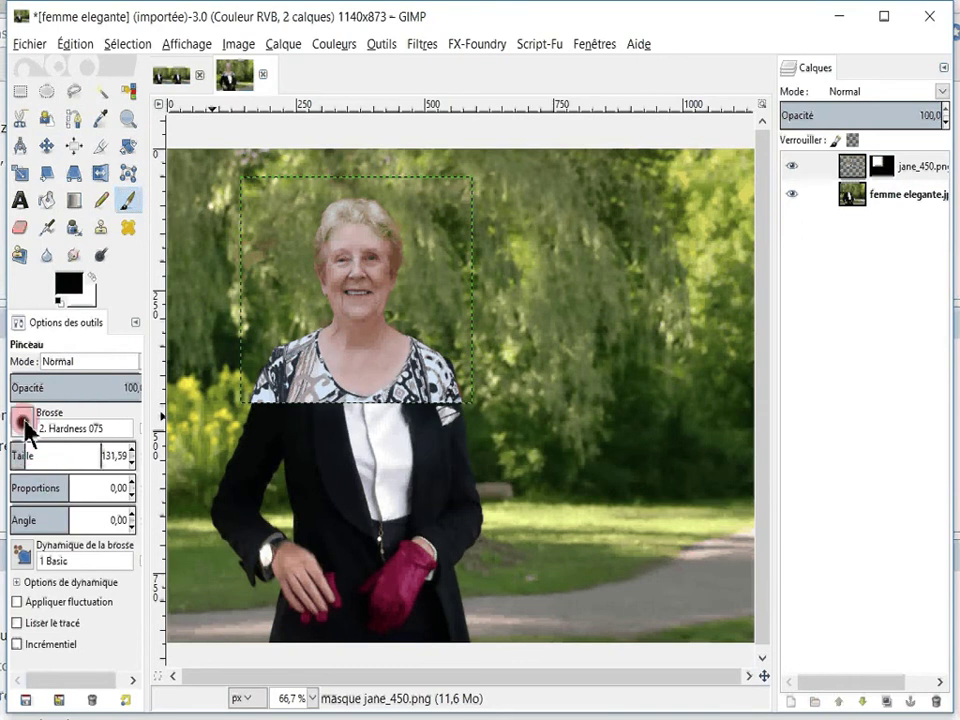
left_click(25, 425)
left_click(70, 487)
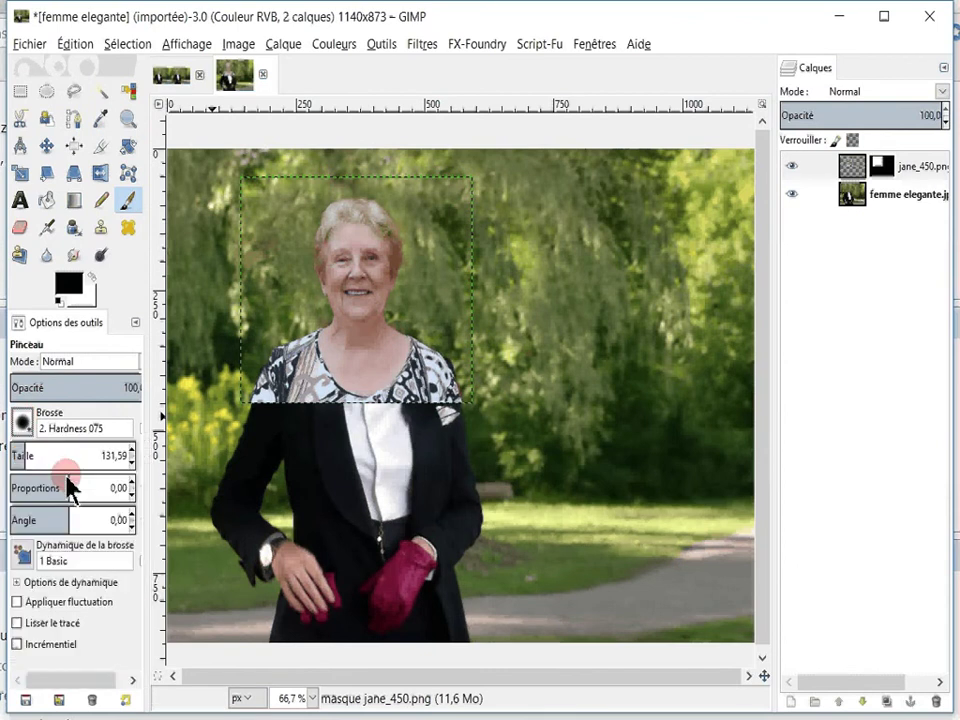
left_click(315, 407)
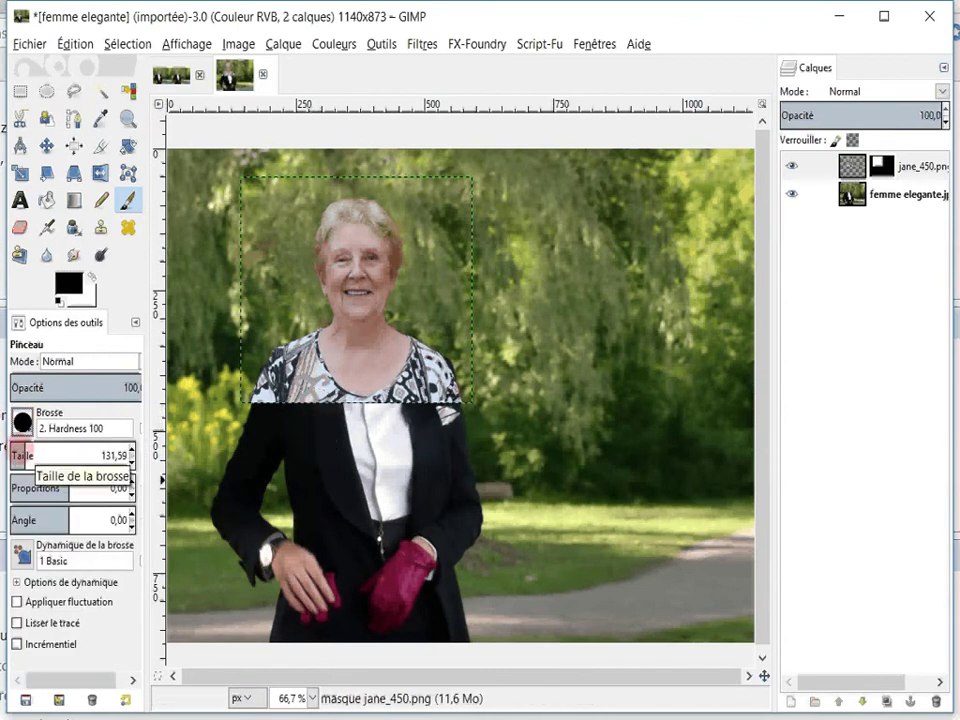
left_click(18, 456)
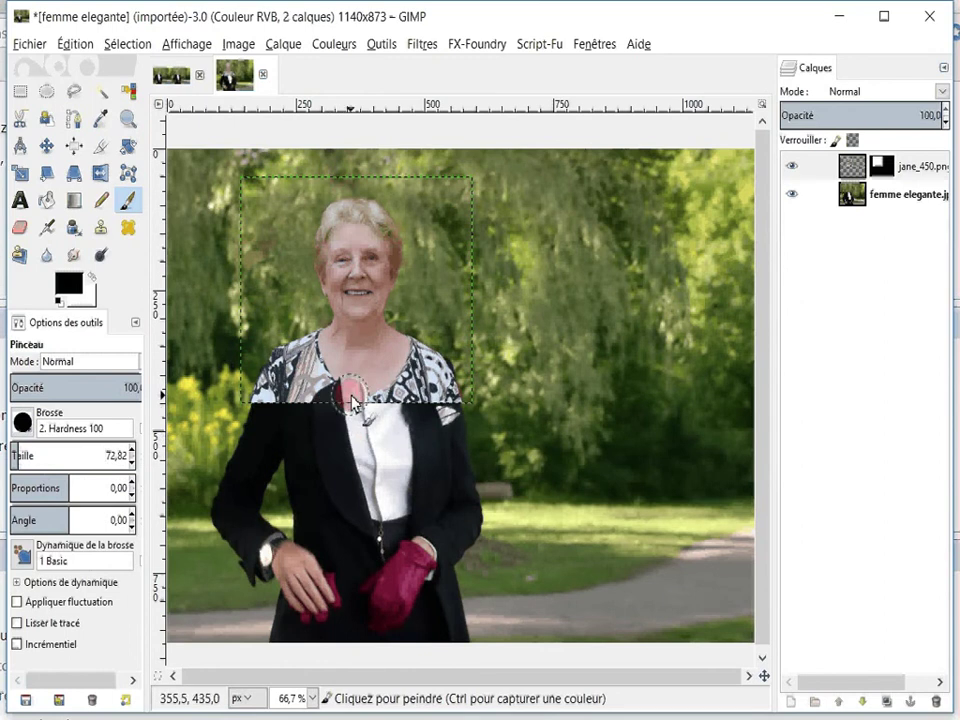
Paint the blouse out in black on the mask, then restore the neck in white at size 40.18
mouse_move(397, 405)
left_mouse_down()
mouse_move(305, 393)
mouse_move(384, 393)
mouse_move(358, 369)
mouse_move(336, 376)
mouse_move(369, 353)
mouse_move(423, 380)
mouse_move(367, 375)
left_mouse_up()
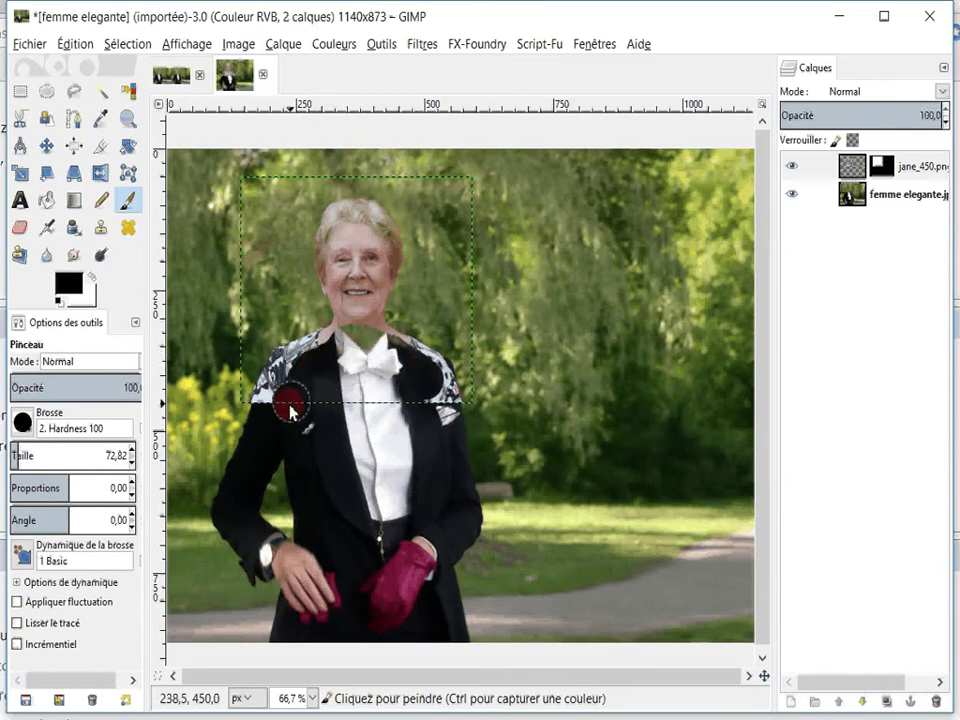
mouse_move(311, 377)
left_mouse_down()
mouse_move(277, 423)
mouse_move(274, 379)
mouse_move(316, 332)
mouse_move(269, 375)
mouse_move(423, 390)
mouse_move(421, 367)
mouse_move(394, 328)
mouse_move(439, 349)
mouse_move(450, 400)
mouse_move(447, 376)
mouse_move(431, 369)
mouse_move(435, 392)
mouse_move(369, 347)
mouse_move(375, 335)
mouse_move(376, 348)
left_mouse_up()
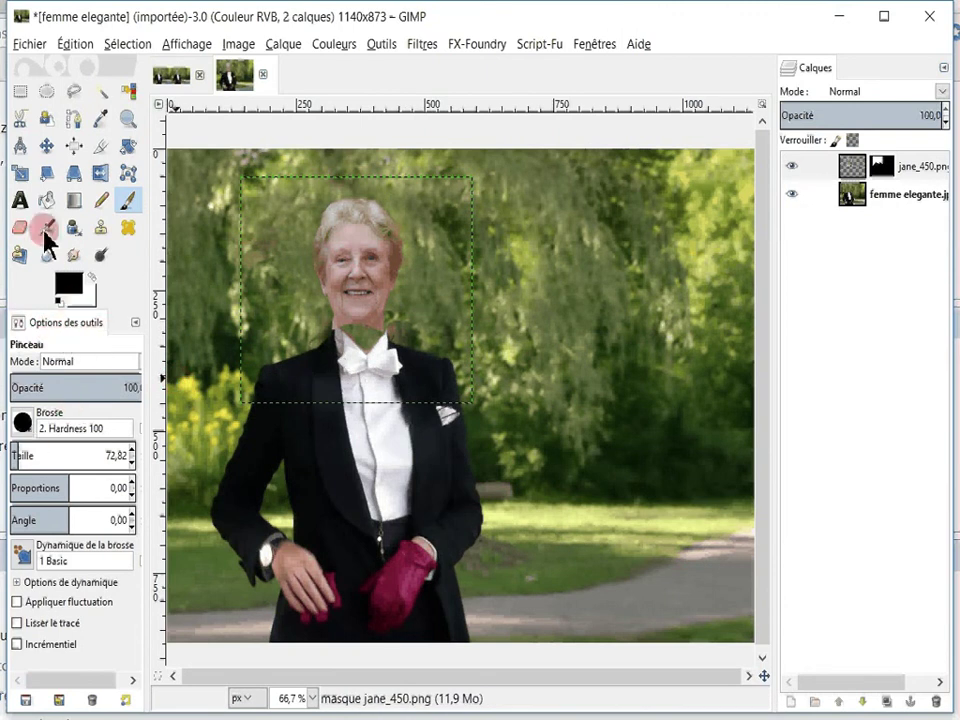
left_click(92, 274)
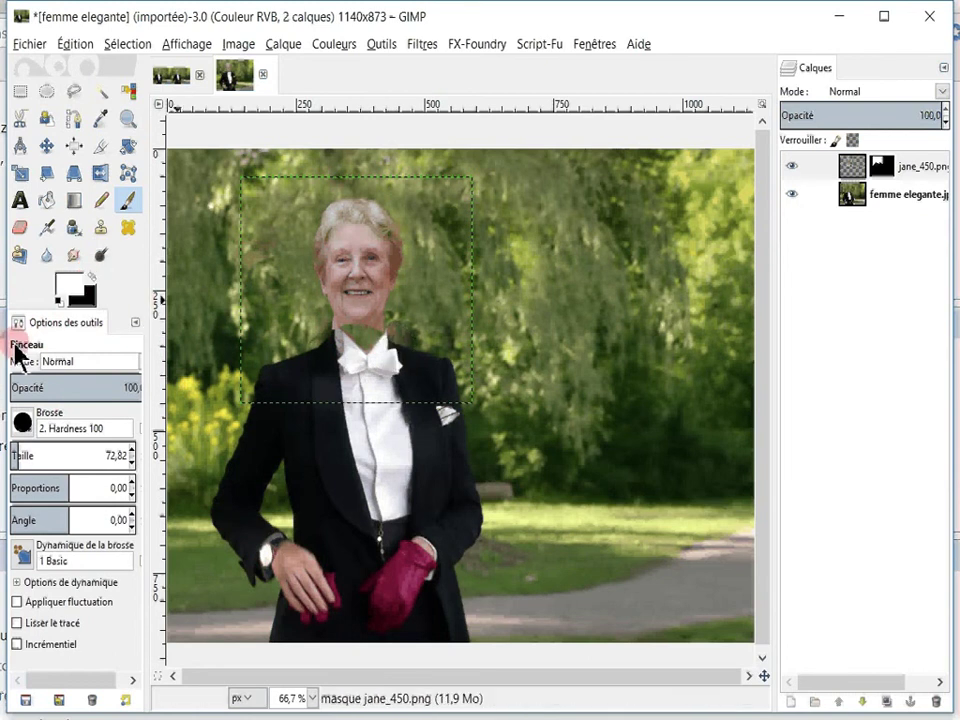
left_click(21, 455)
left_click_drag(385, 340, 360, 333)
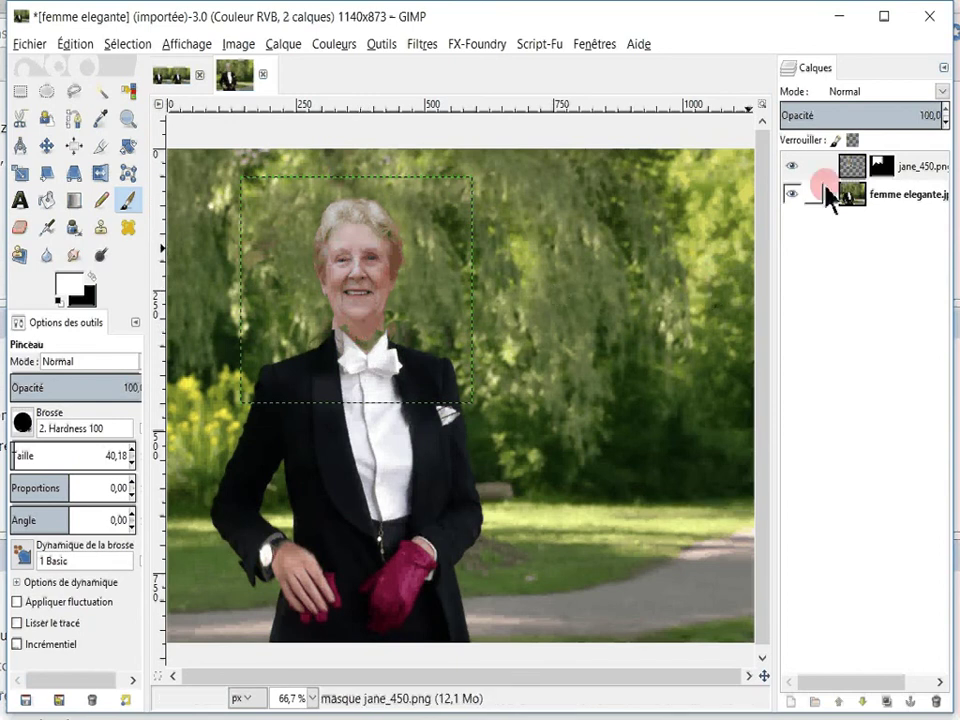
left_click(853, 165)
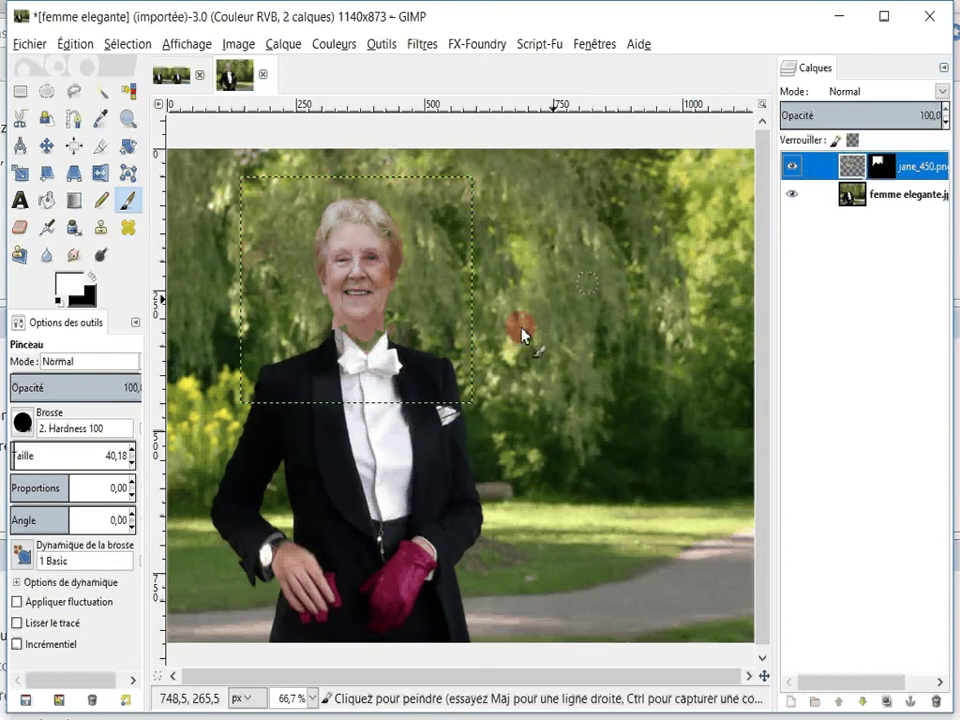
Nudge the jane_450 head slightly, then hide it to see the original face
left_click(47, 147)
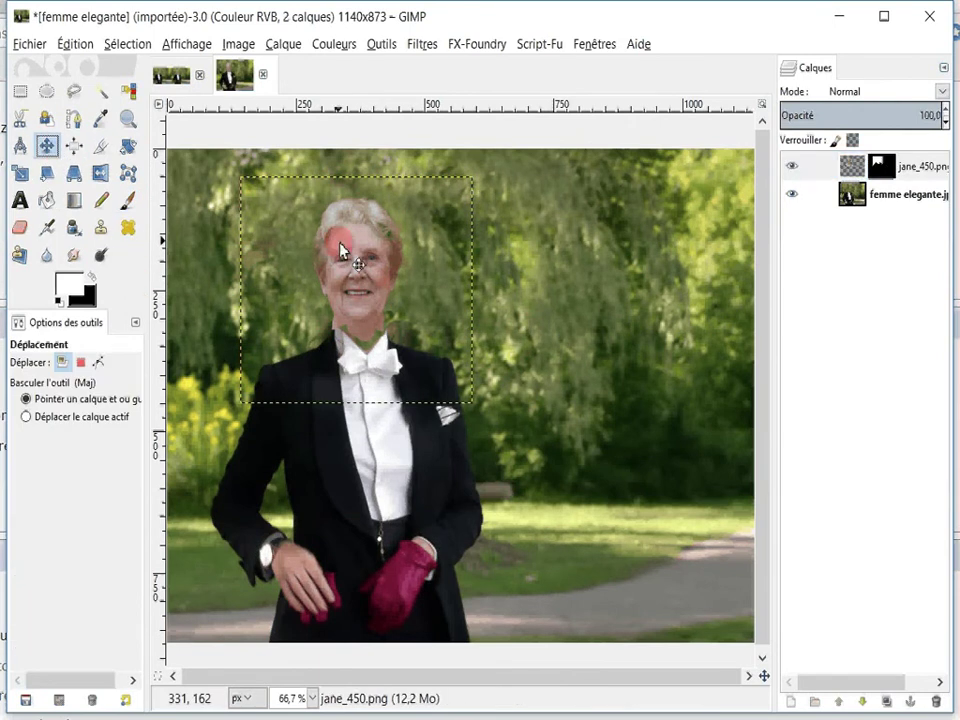
left_click_drag(372, 259, 377, 264)
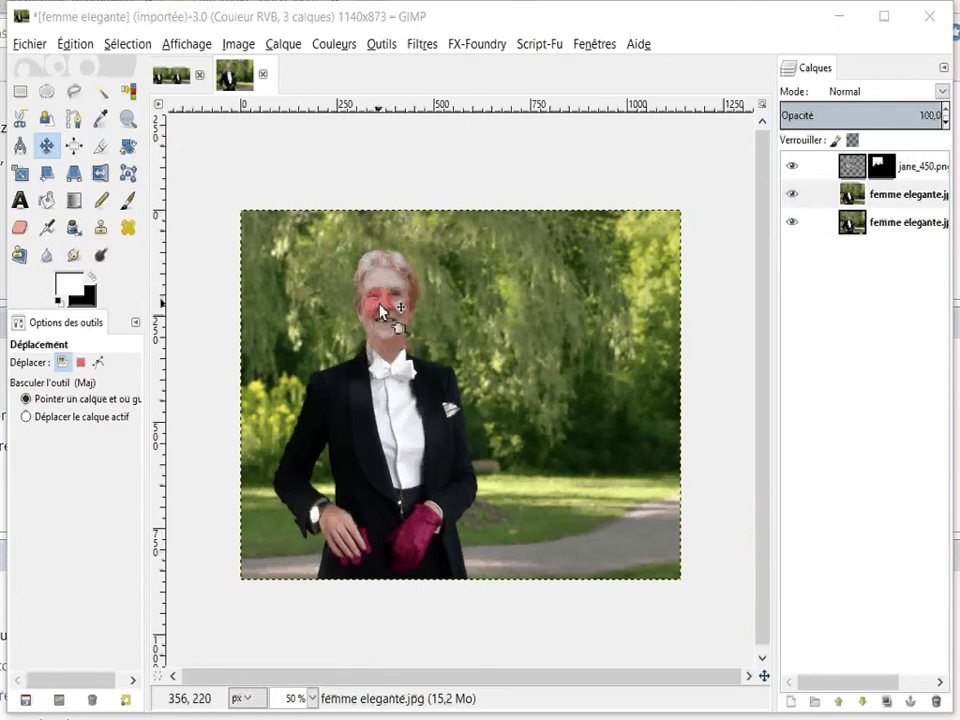
left_click(793, 192)
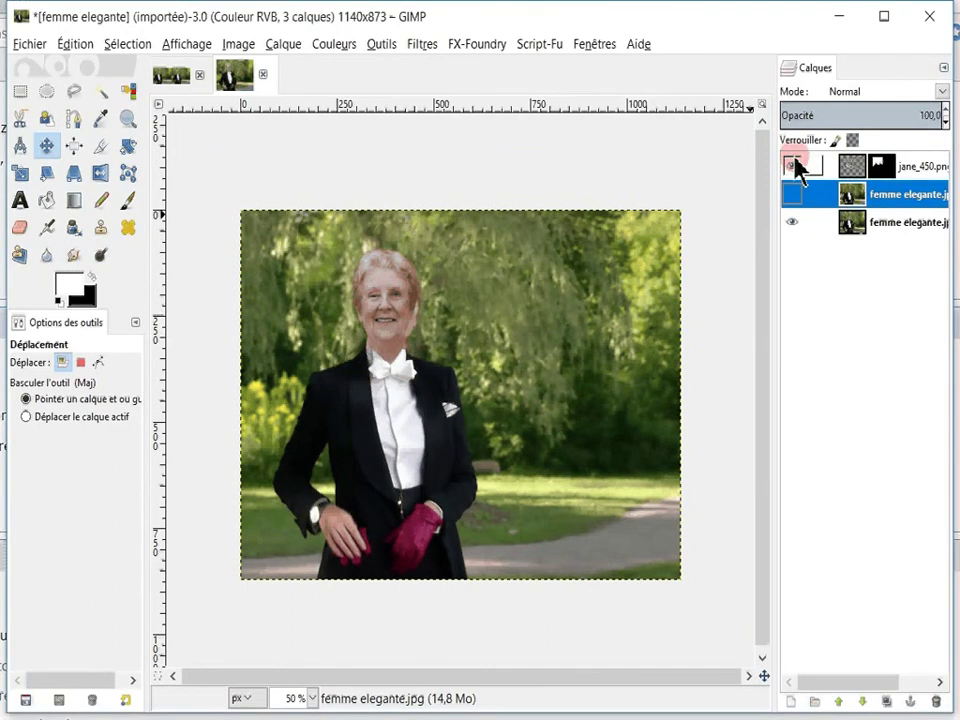
left_click(793, 165)
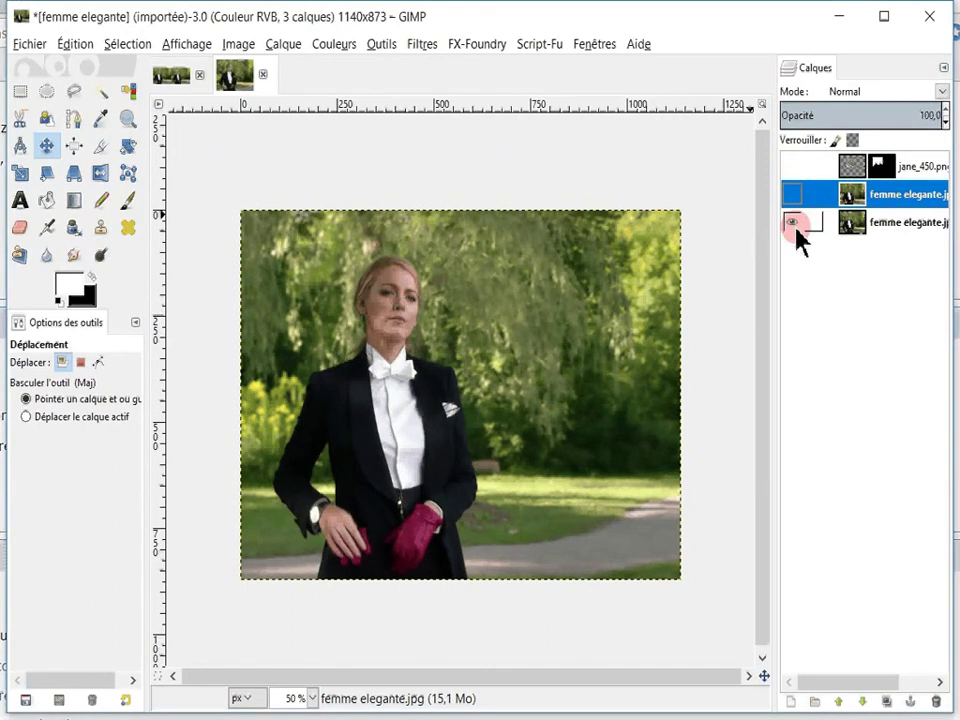
Show the tuxedo and head layers again and return to the les_2_femmes image
left_click(793, 196)
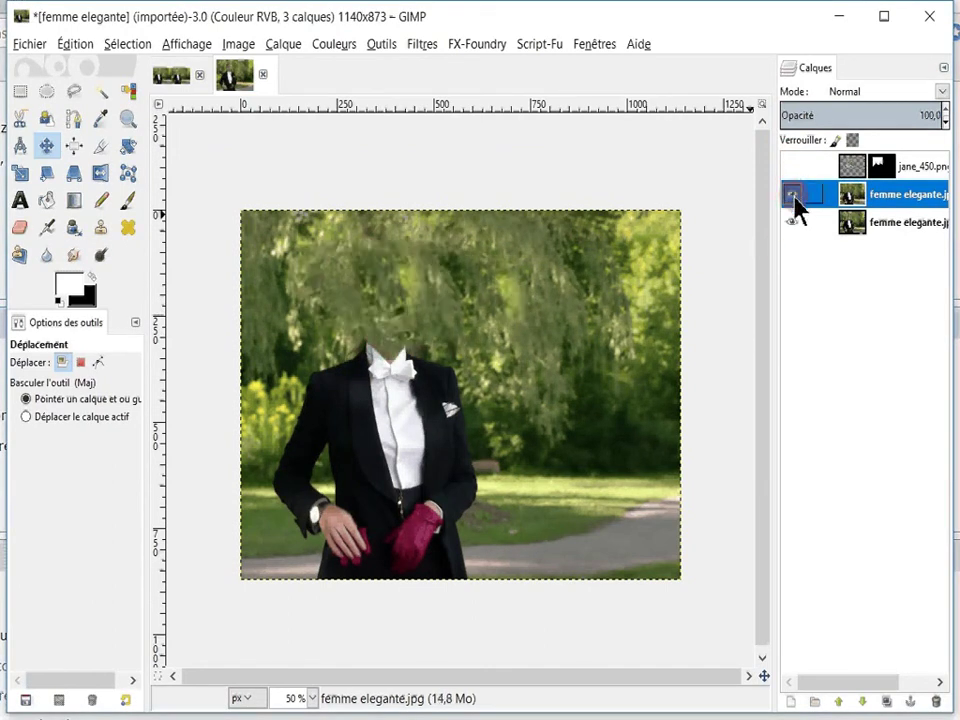
left_click(789, 166)
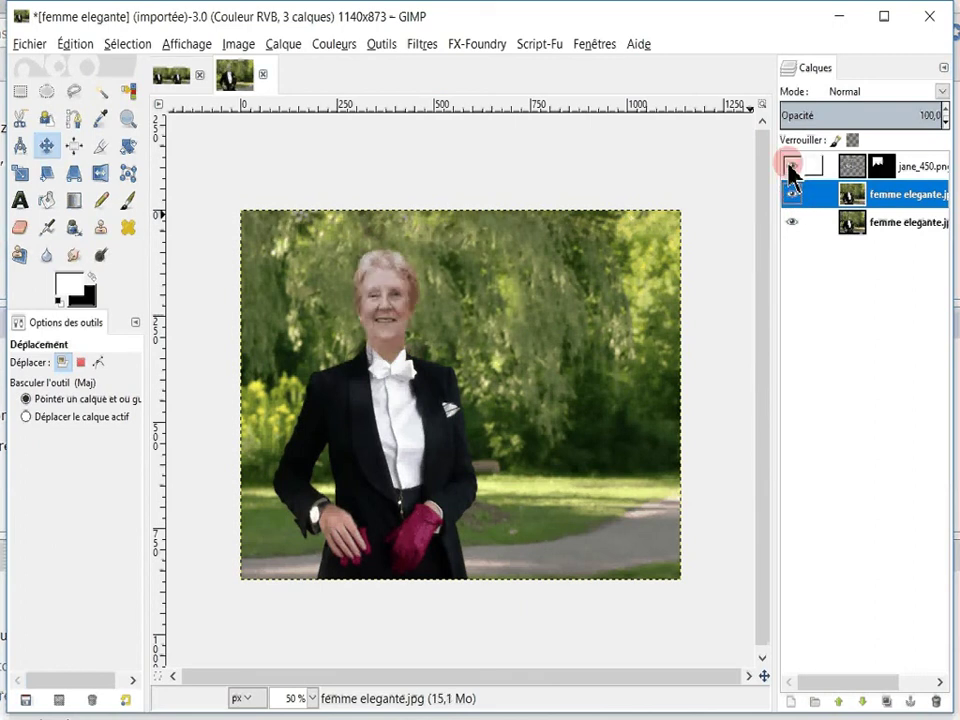
left_click(796, 236)
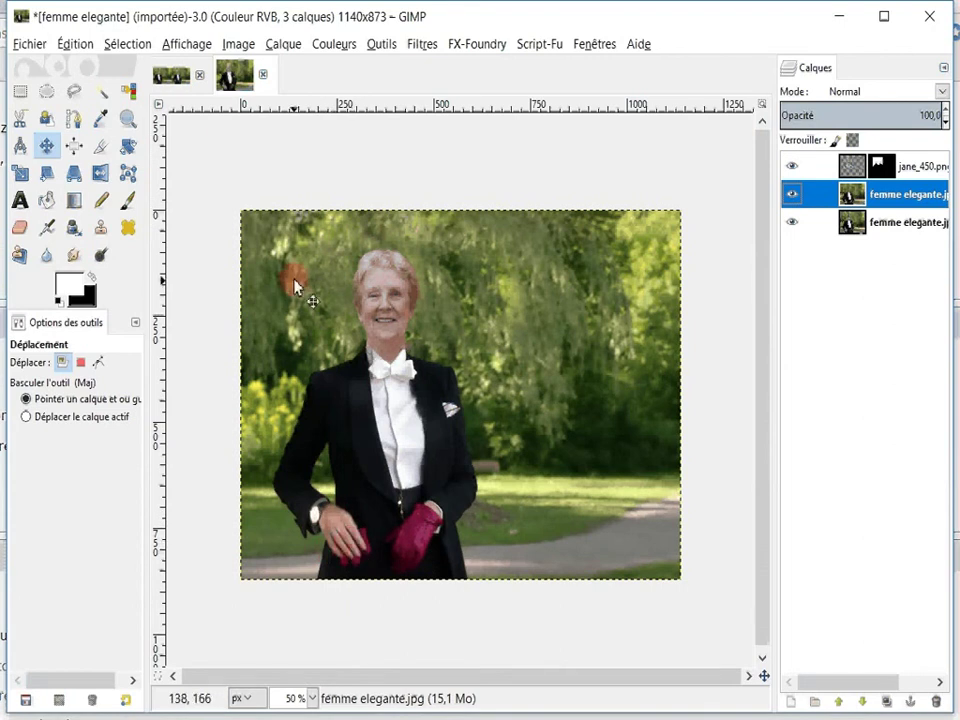
left_click(167, 80)
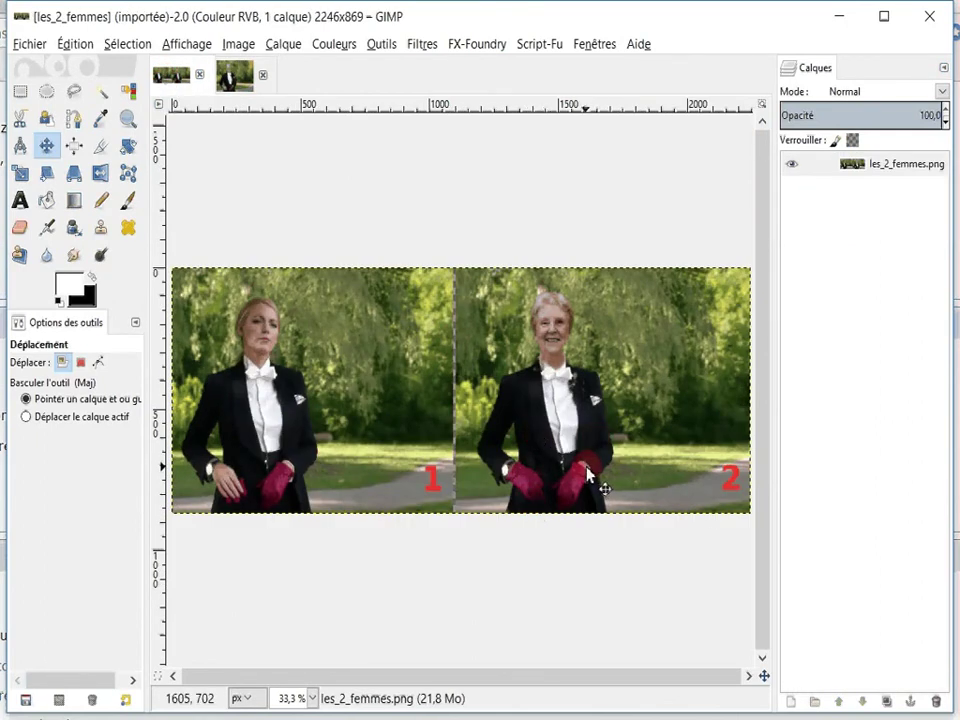
left_click_drag(240, 163, 198, 203)
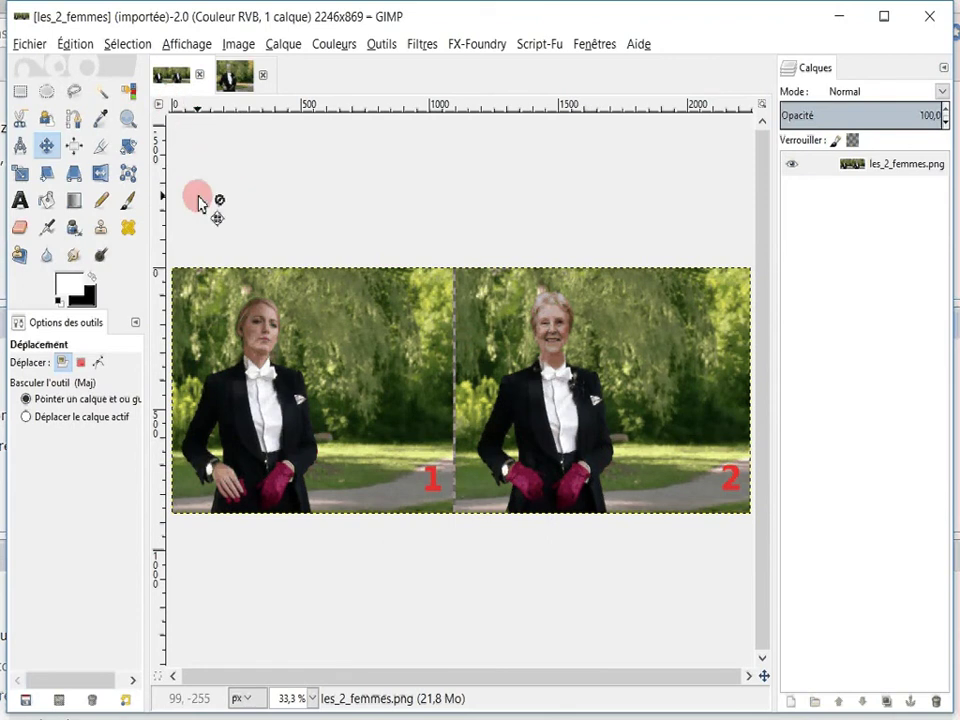